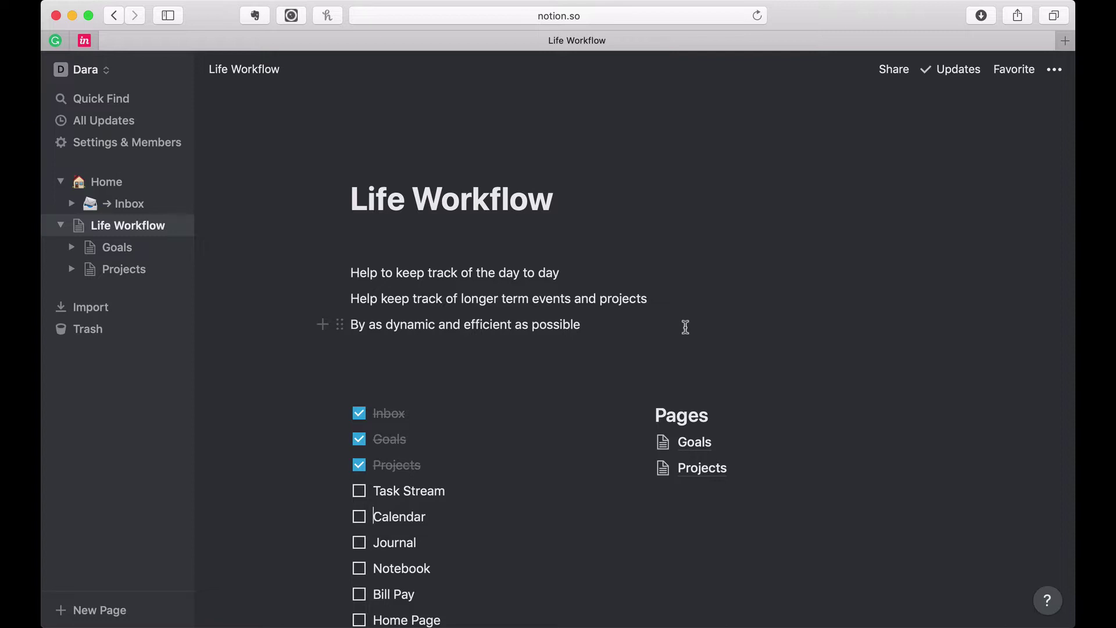
# Step: Start a new empty line after the Projects link in the Life Workflow Pages list
pyautogui.click(670, 499)
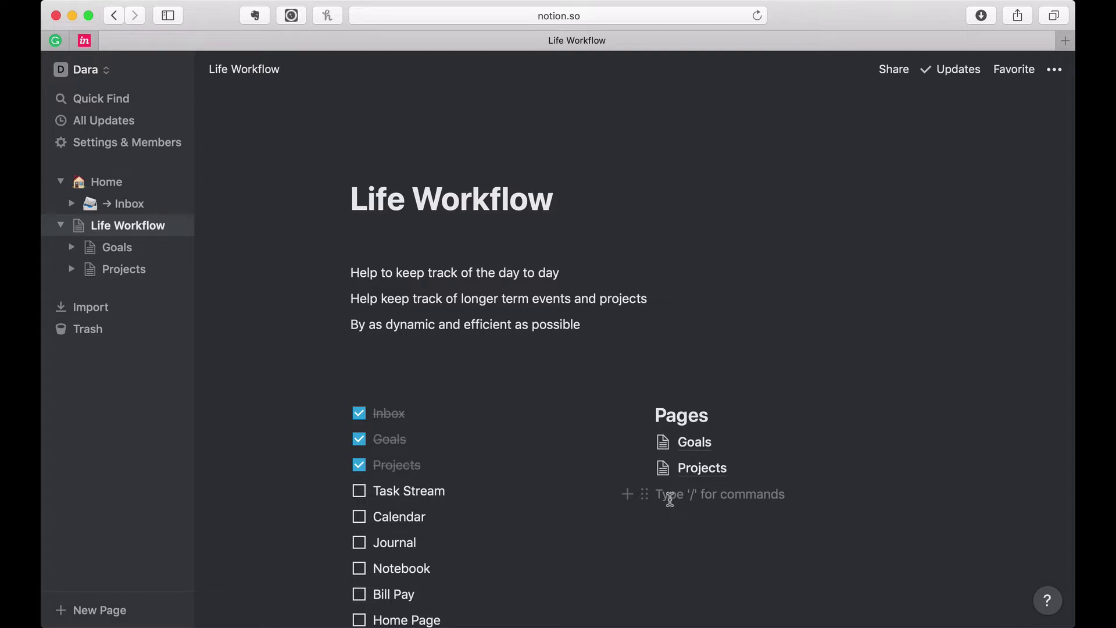
# Step: Insert a Table - Full Page database using the /ta command
pyautogui.write('/ta')
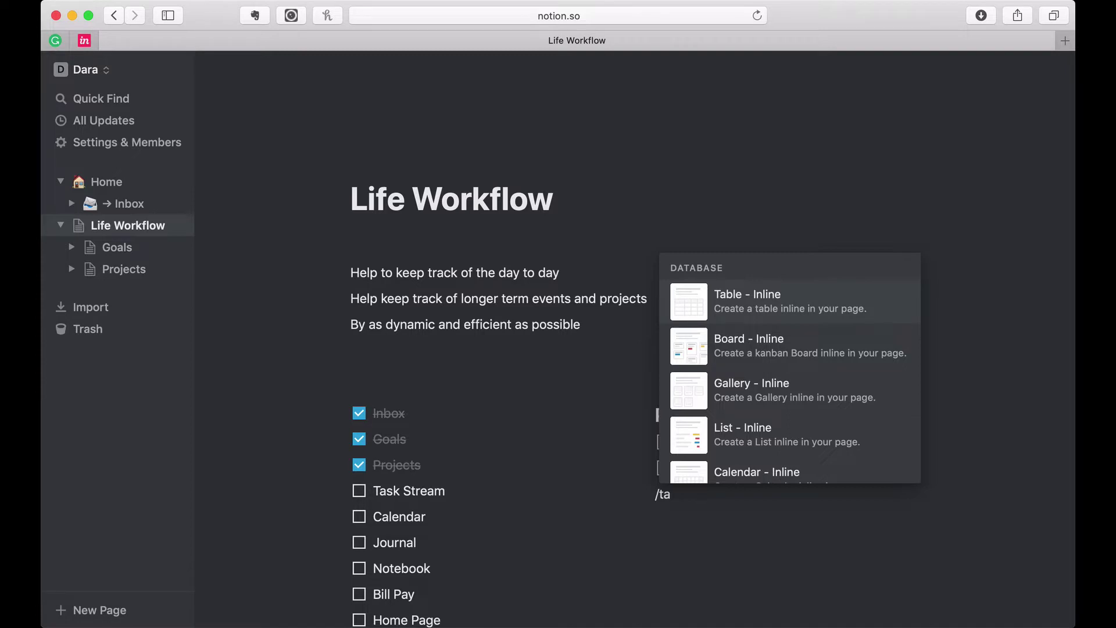
pyautogui.scroll(-4, 747, 407)
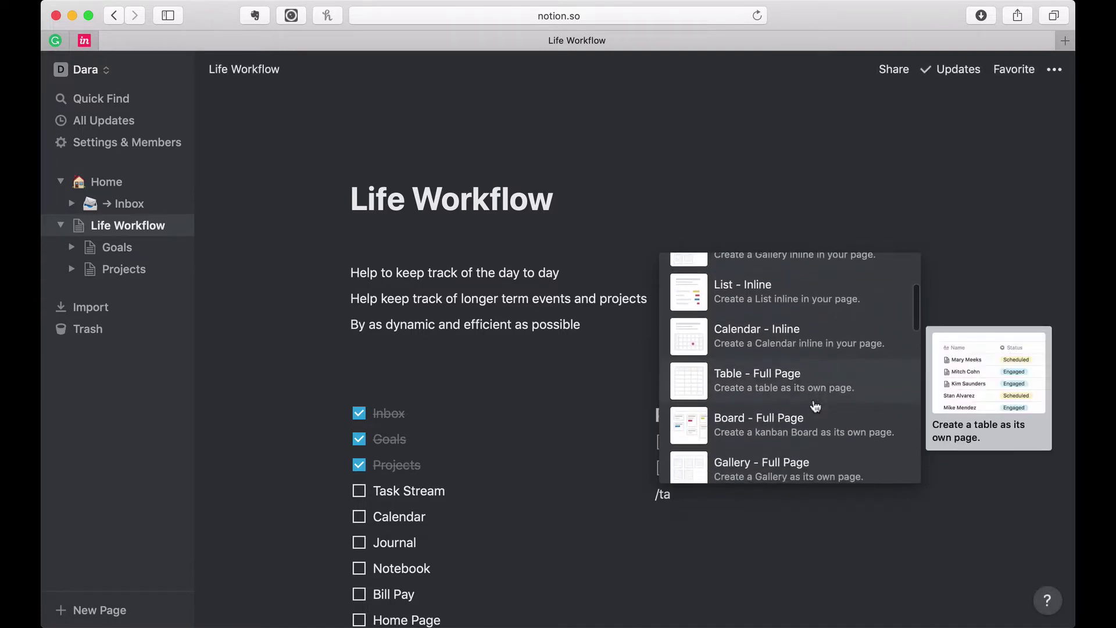
pyautogui.click(808, 390)
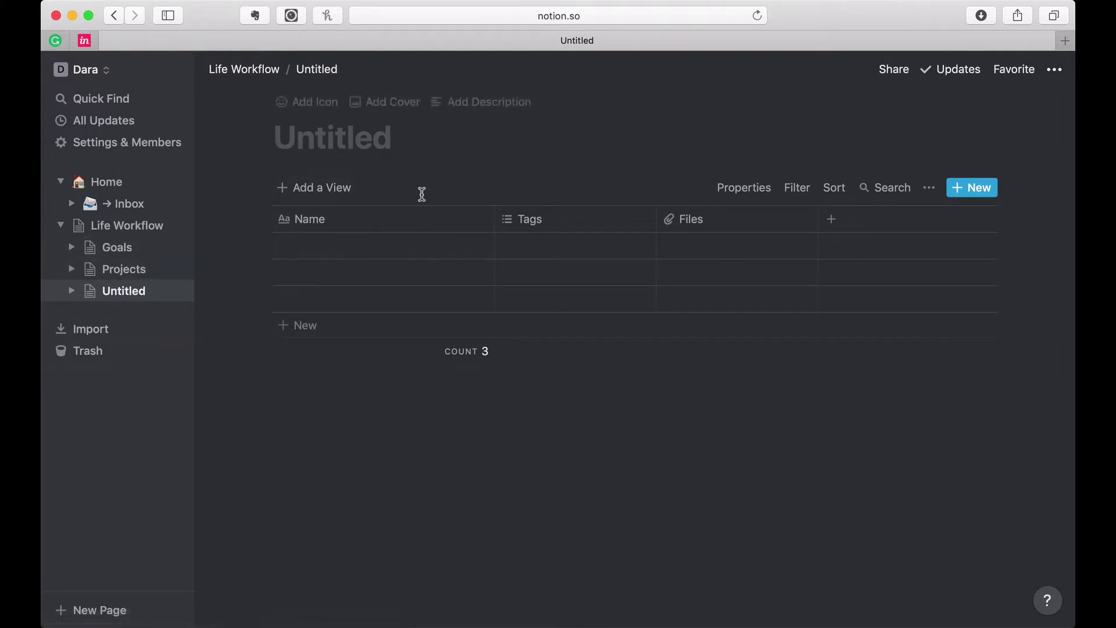
# Step: Title the new database 'Tasks'
pyautogui.click(389, 125)
pyautogui.write('Tabl')
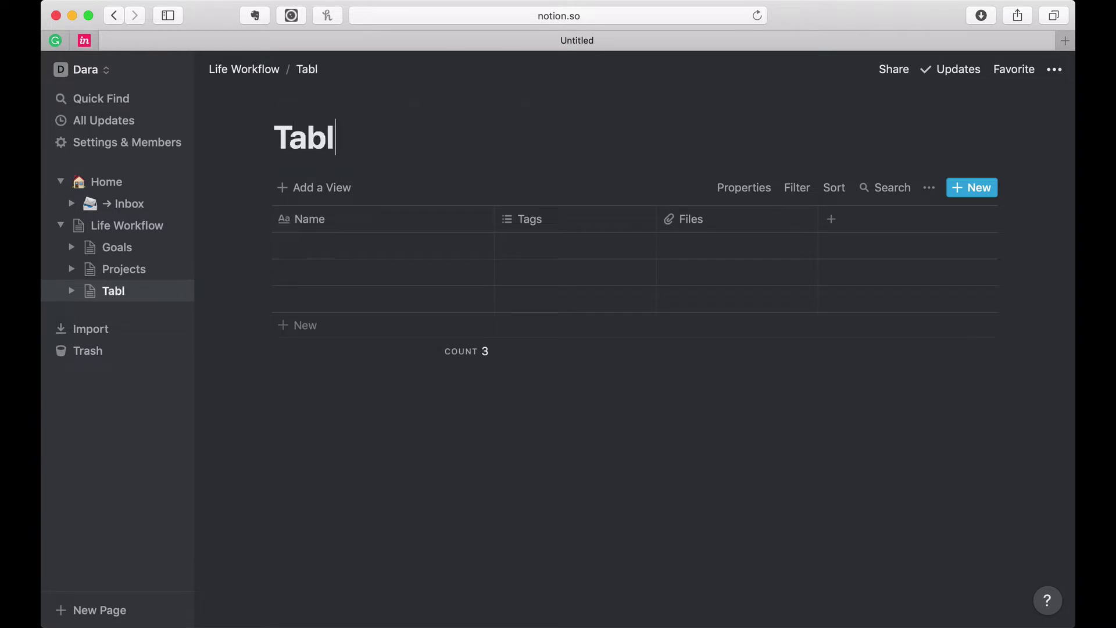
pyautogui.press('BackSpace')
pyautogui.press('BackSpace')
pyautogui.write('sks')
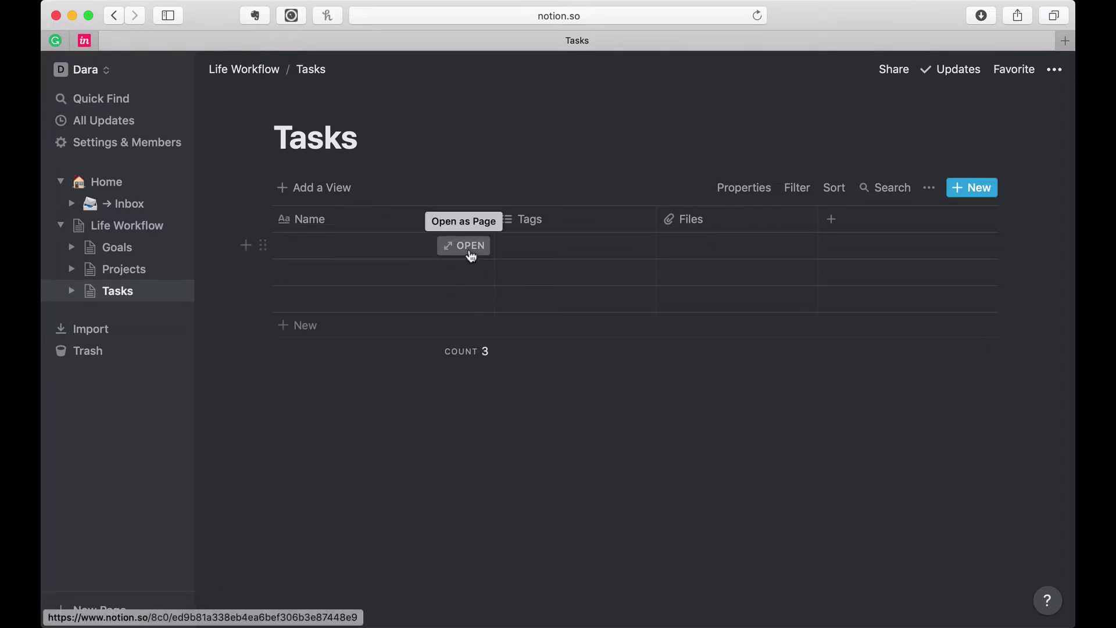
# Step: Open the first empty task and title it 'Proposal for'
pyautogui.click(468, 249)
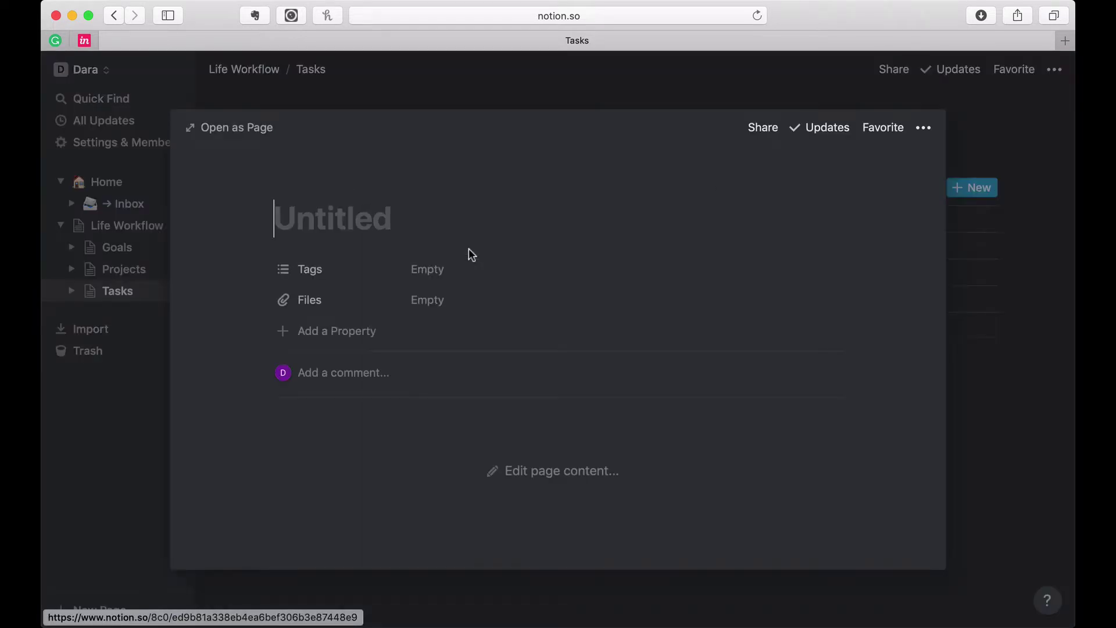
pyautogui.write('Props')
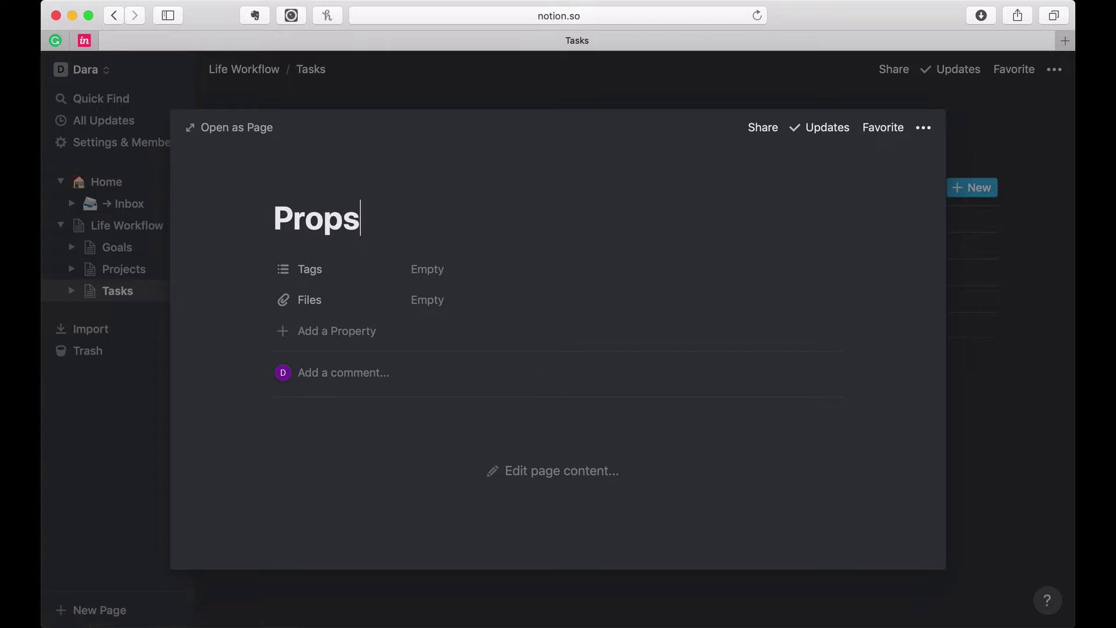
pyautogui.press('BackSpace')
pyautogui.write('ro')
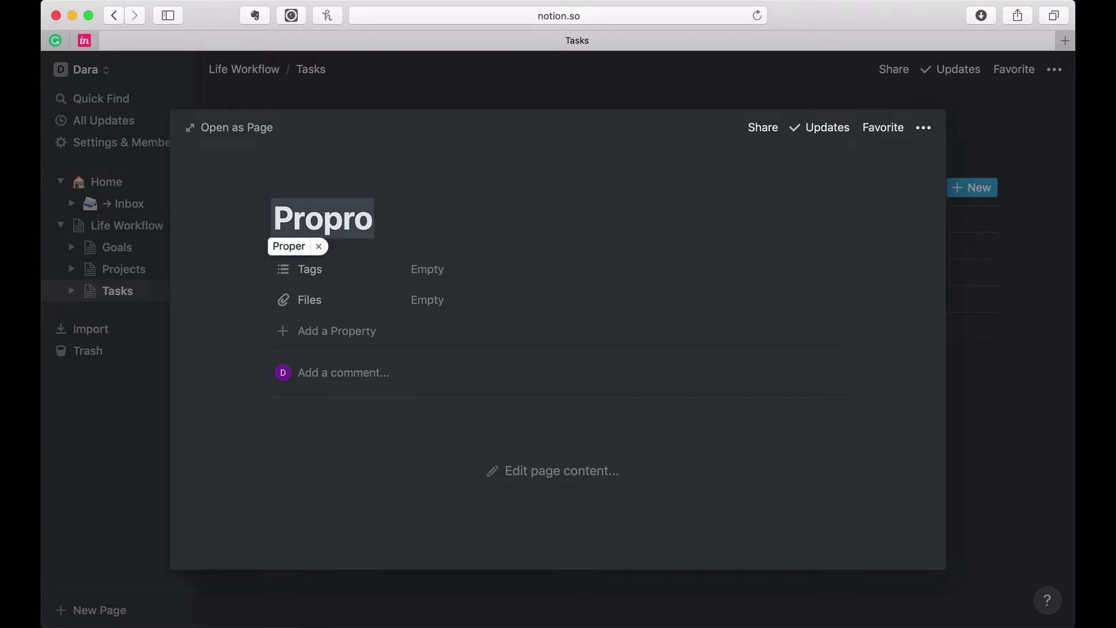
pyautogui.write('posal for')
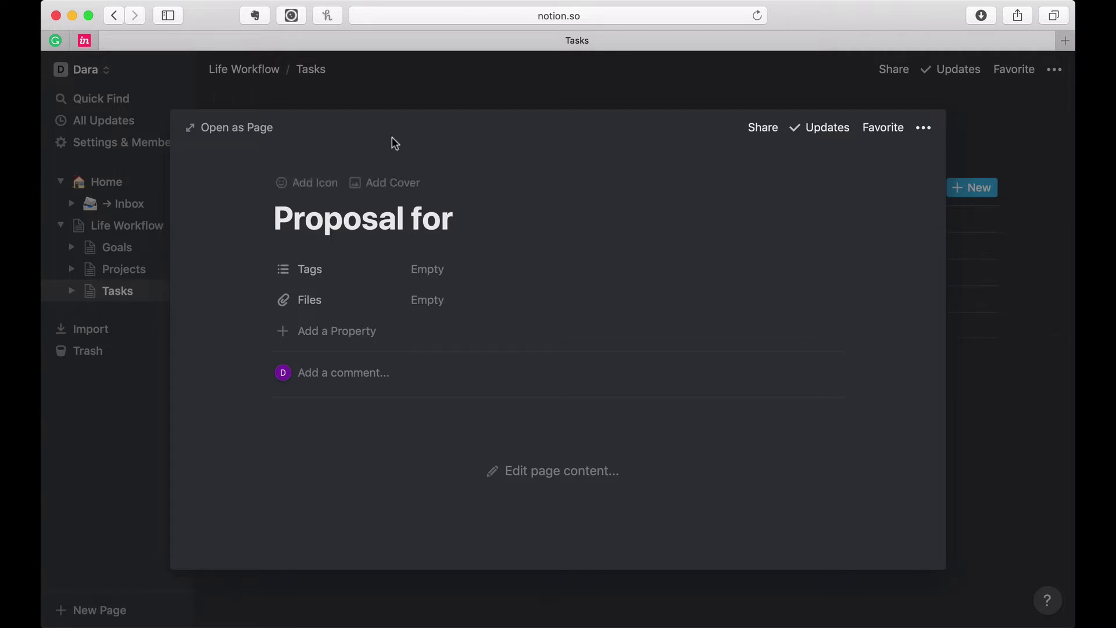
# Step: Check the project names on the Projects page, then return to the Tasks database
pyautogui.click(380, 107)
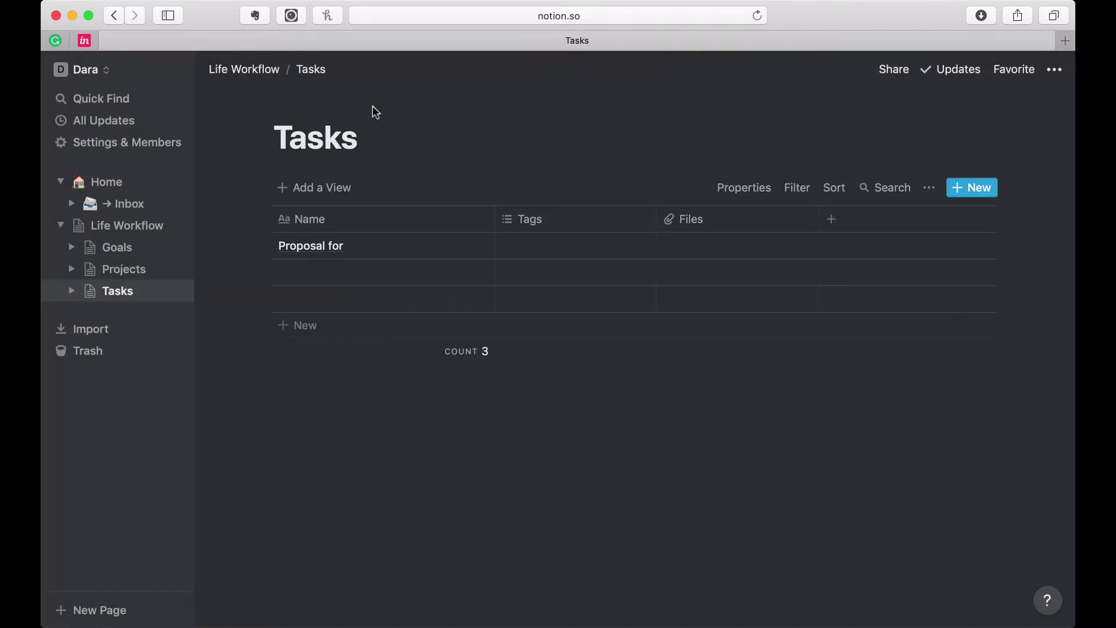
pyautogui.click(142, 281)
pyautogui.scroll(-3, 261, 379)
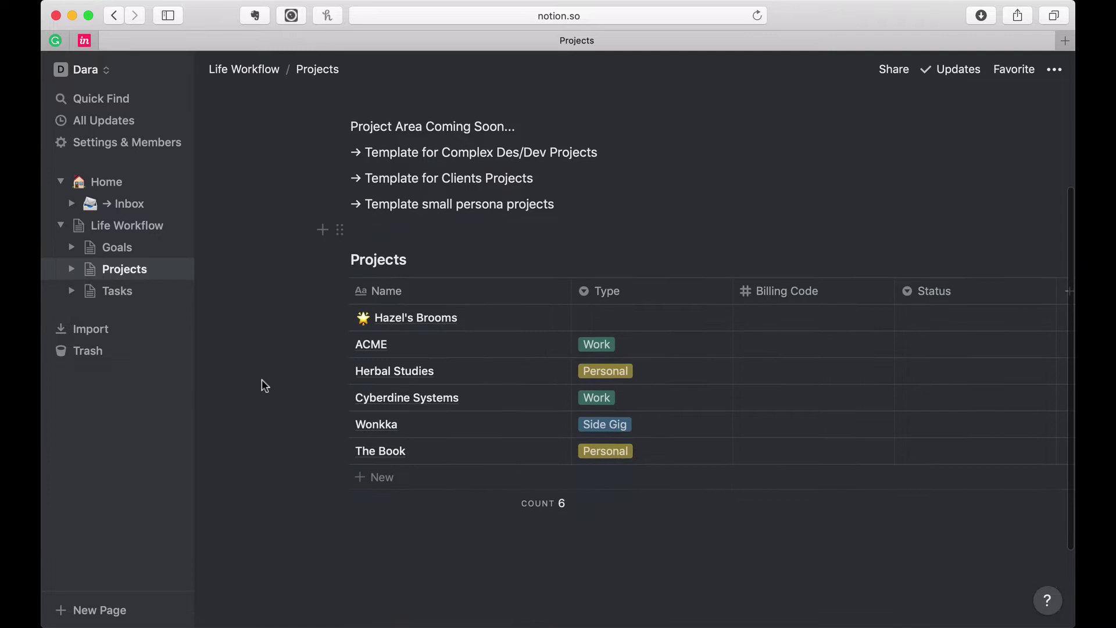
pyautogui.click(119, 291)
# Step: Complete the first task's name as 'Proposal for ACME' and open it as a full page
pyautogui.click(362, 250)
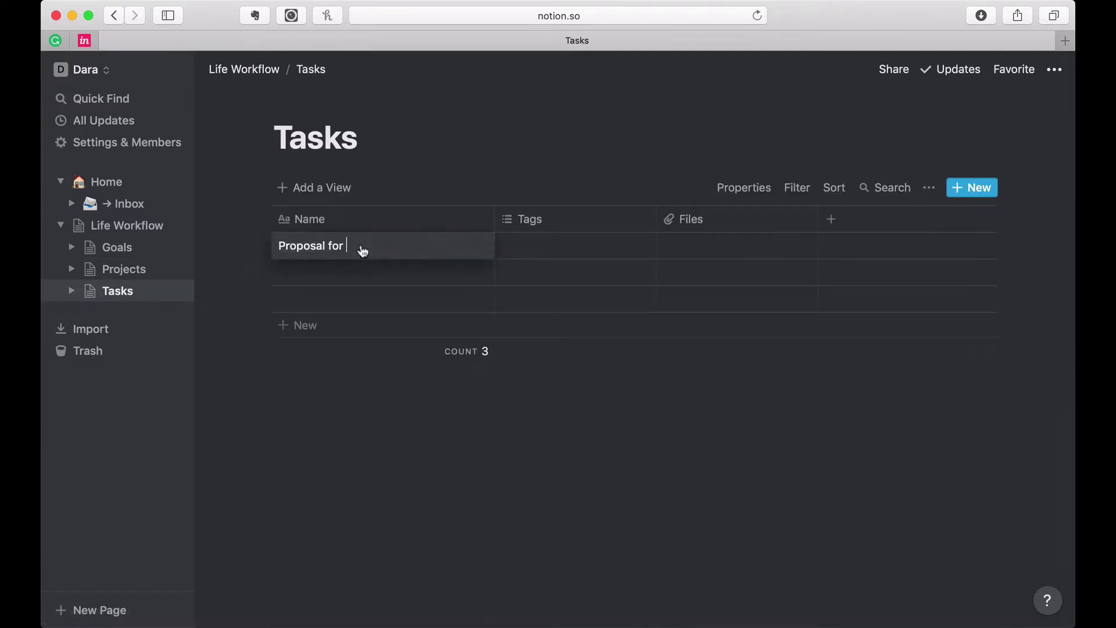
pyautogui.write('a')
pyautogui.press('BackSpace')
pyautogui.write('ACME')
pyautogui.press('Return')
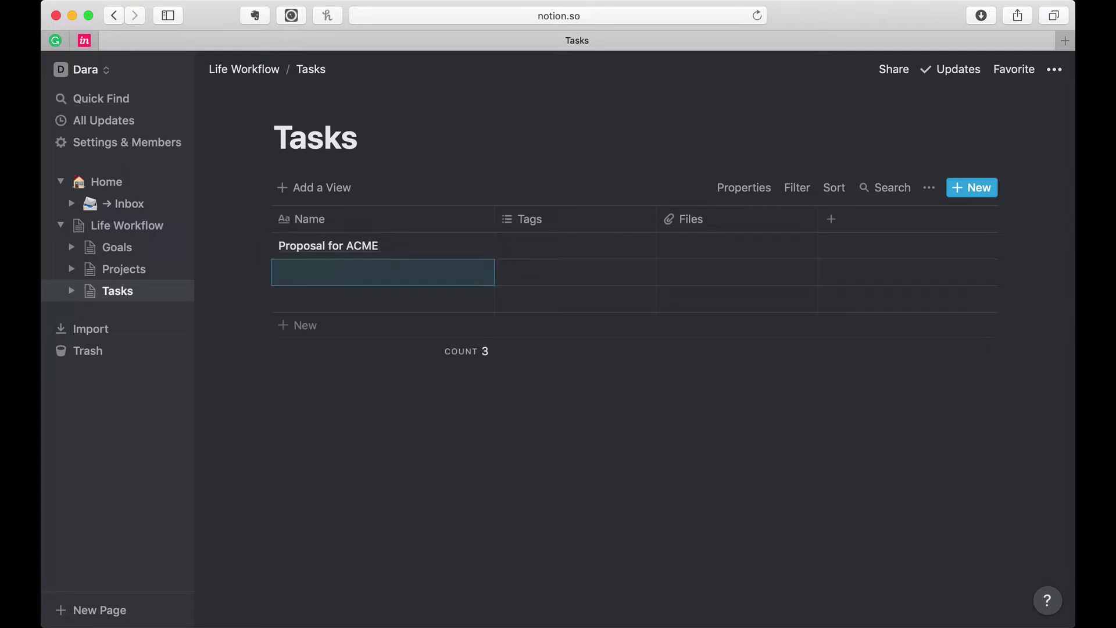
pyautogui.click(465, 245)
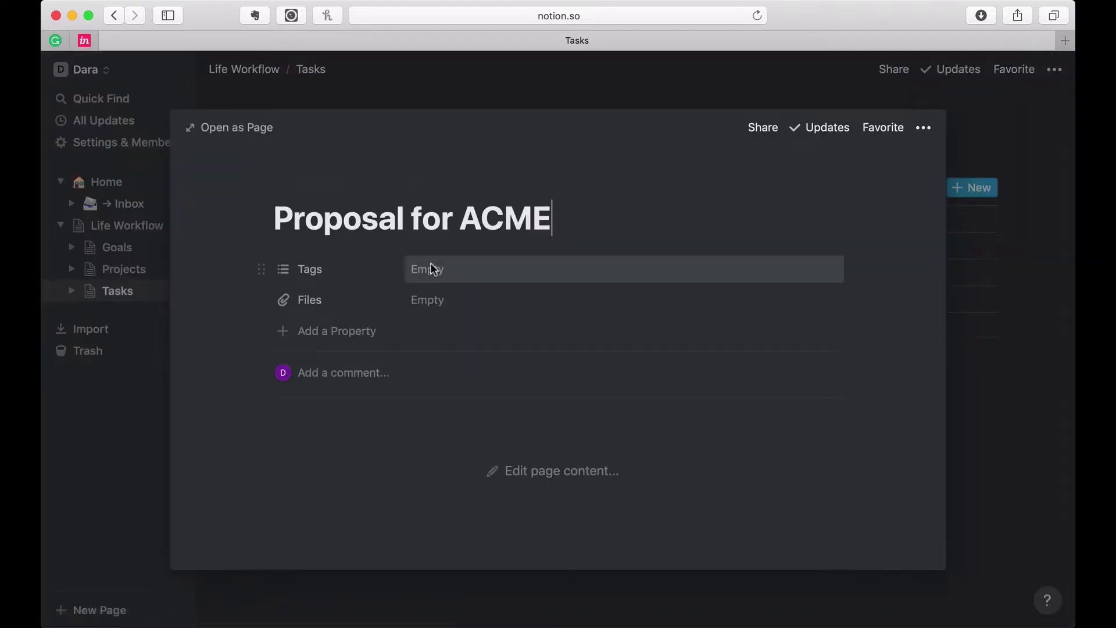
pyautogui.click(242, 127)
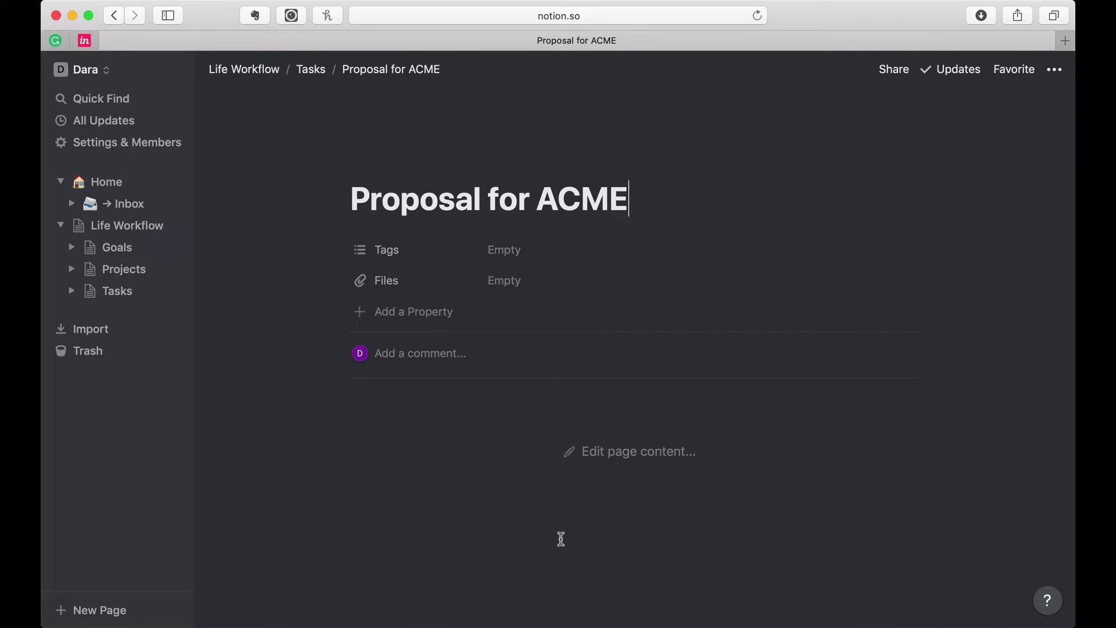
# Step: Paste bullets Project, Due Date, Worked on Date, Goal, Quarter, Jounral, Notebook into the page body
pyautogui.click(539, 503)
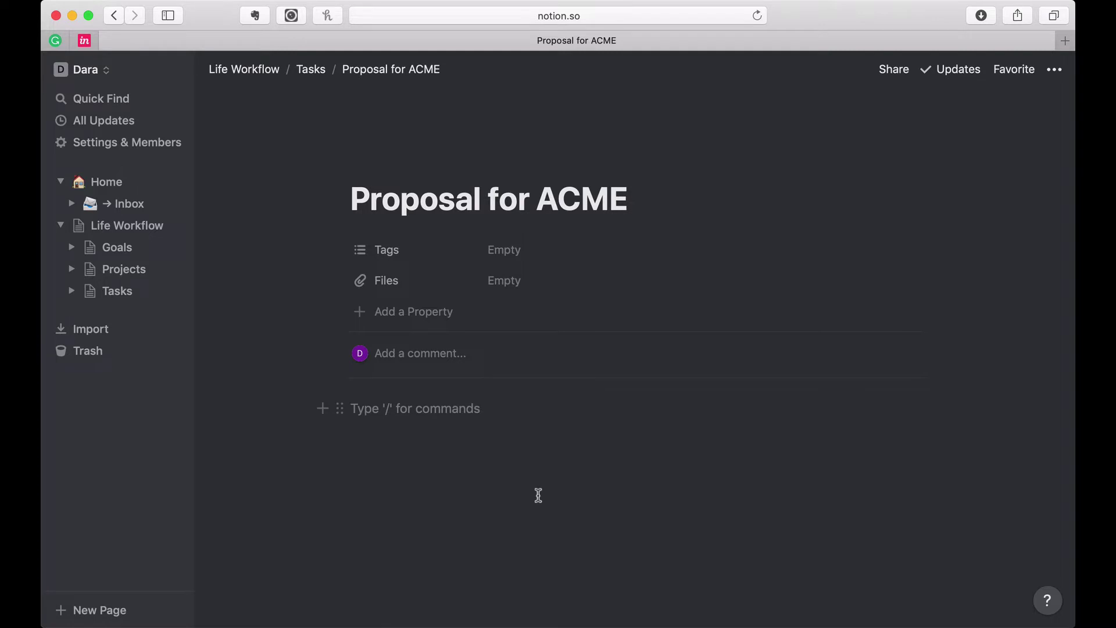
pyautogui.press('super+v')
pyautogui.scroll(-5, 504, 417)
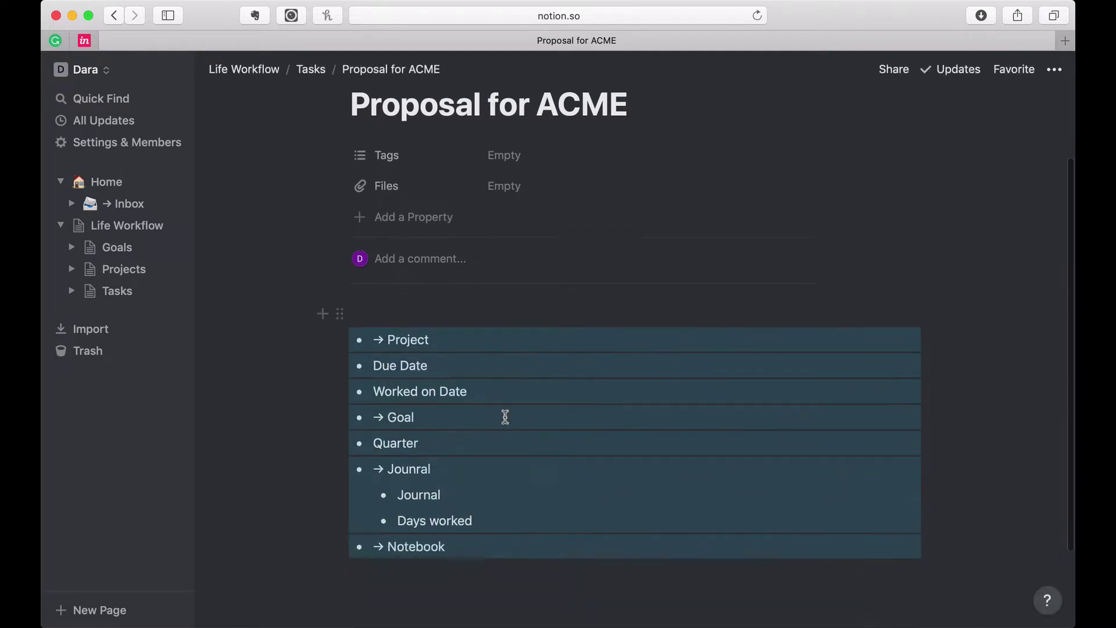
pyautogui.click(491, 557)
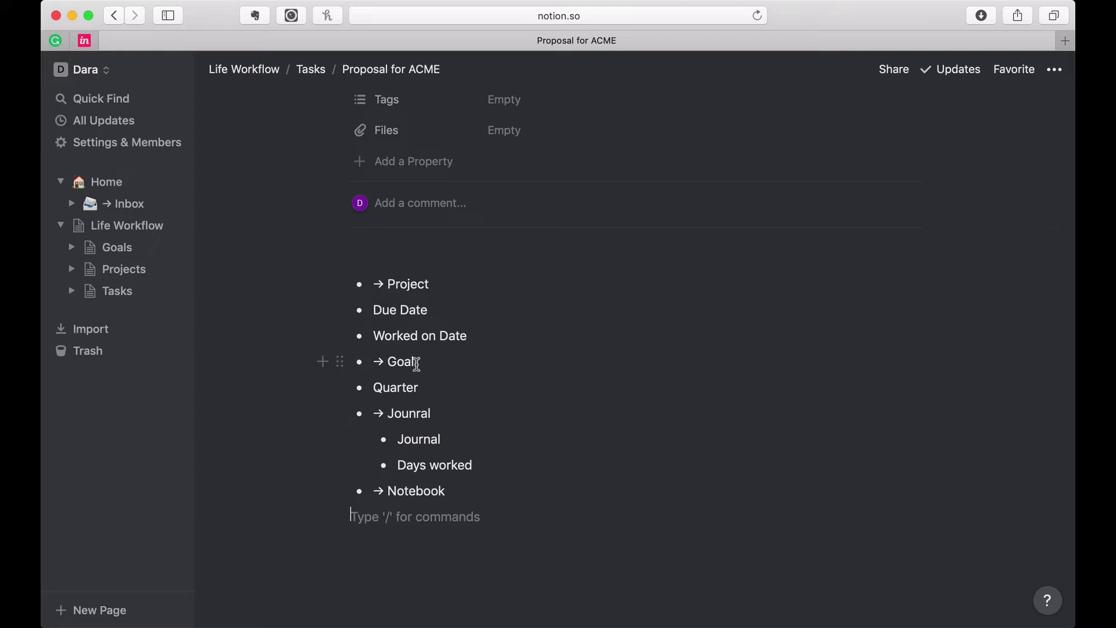
# Step: Replace the Quarter bullet text with 'Month'
pyautogui.click(420, 385)
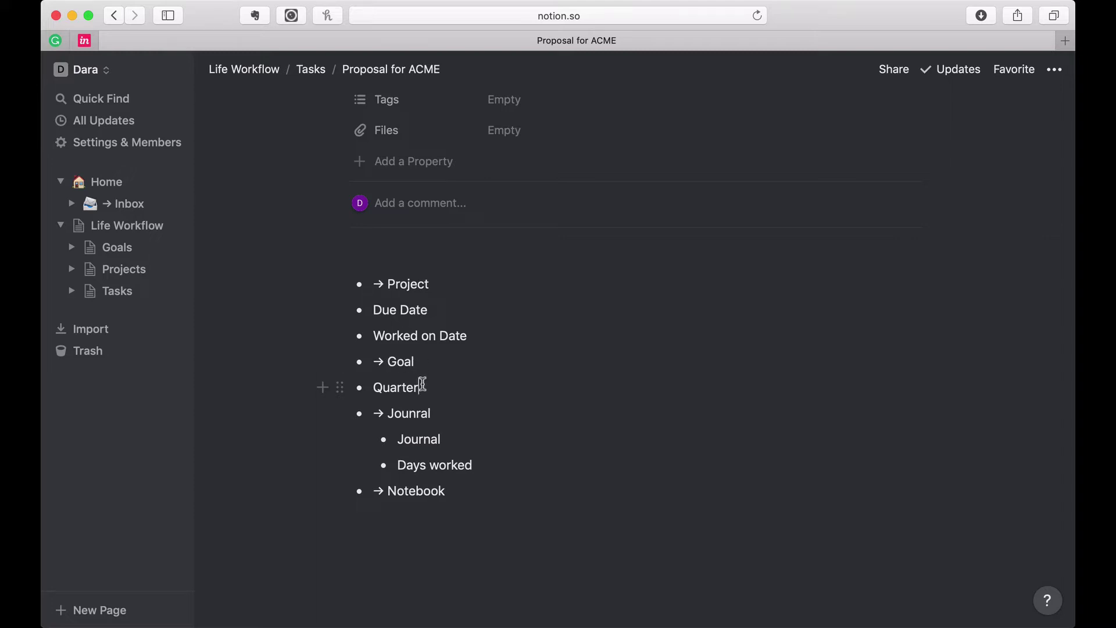
pyautogui.moveTo(418, 386); pyautogui.dragTo(373, 386)
pyautogui.write('Mont')
pyautogui.press('BackSpace')
pyautogui.press('BackSpace')
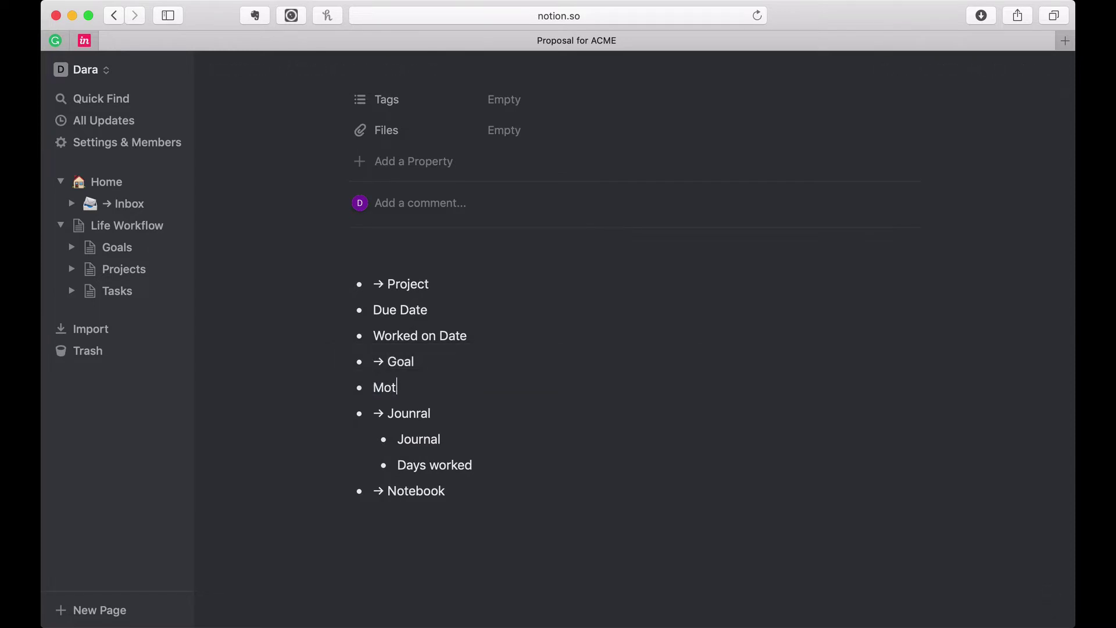
pyautogui.write('nth')
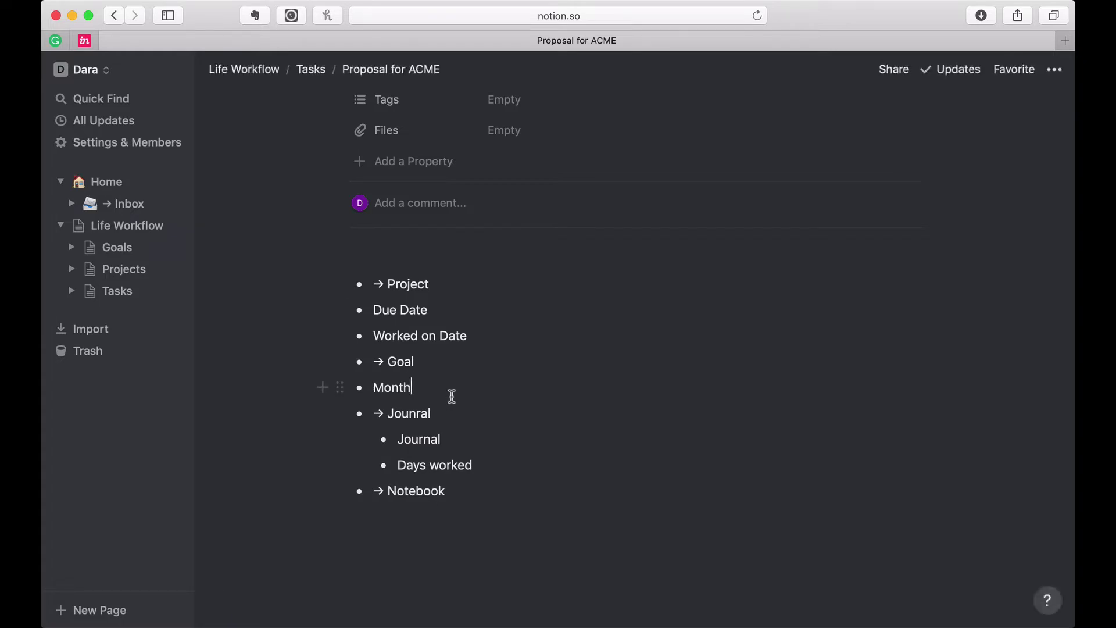
# Step: Correct the misspelled 'Jounral' bullet to 'Journal'
pyautogui.click(424, 413)
pyautogui.press('BackSpace')
pyautogui.press('BackSpace')
pyautogui.write('rn')
pyautogui.click(446, 413)
# Step: Add a new bullet after Notebook and select the Journal and Notebook bullets to reorder them
pyautogui.scroll(3, 423, 413)
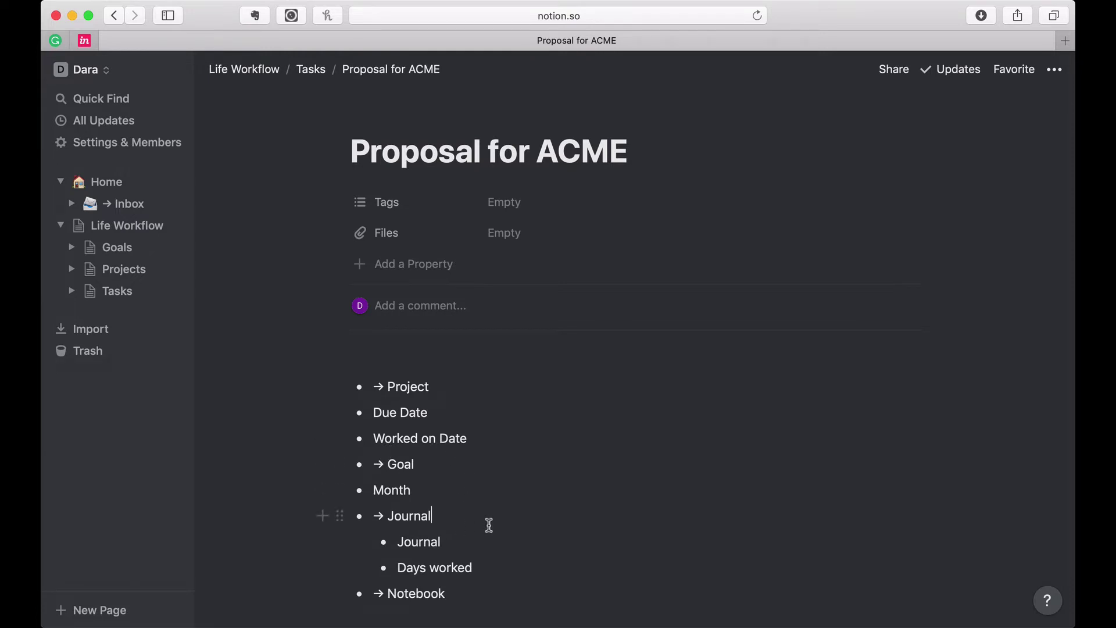
pyautogui.scroll(-5, 489, 525)
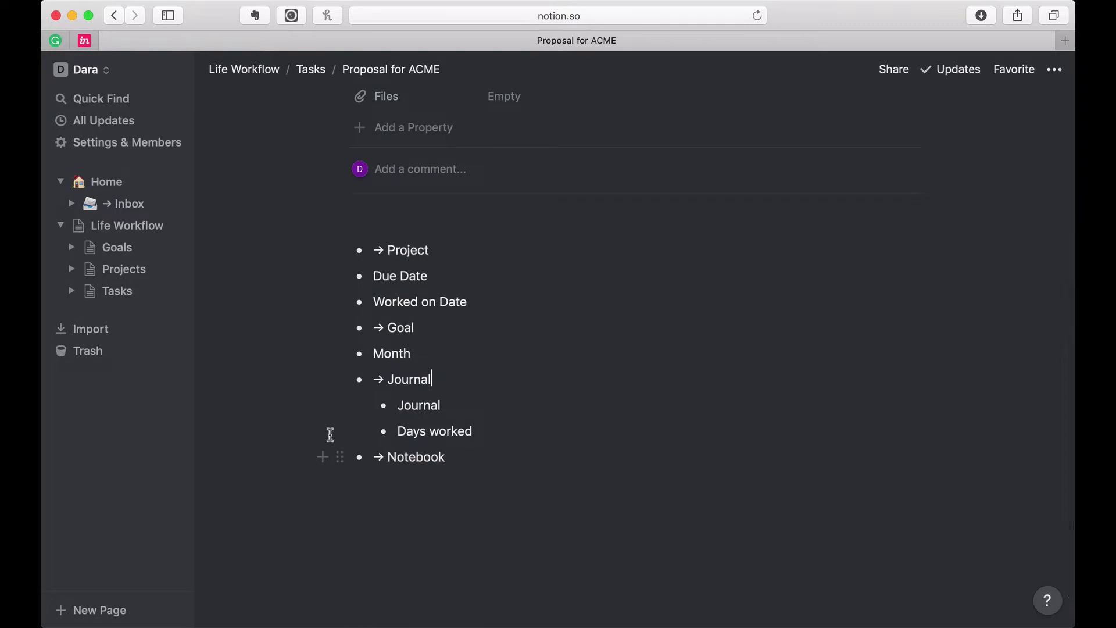
pyautogui.scroll(2, 466, 457)
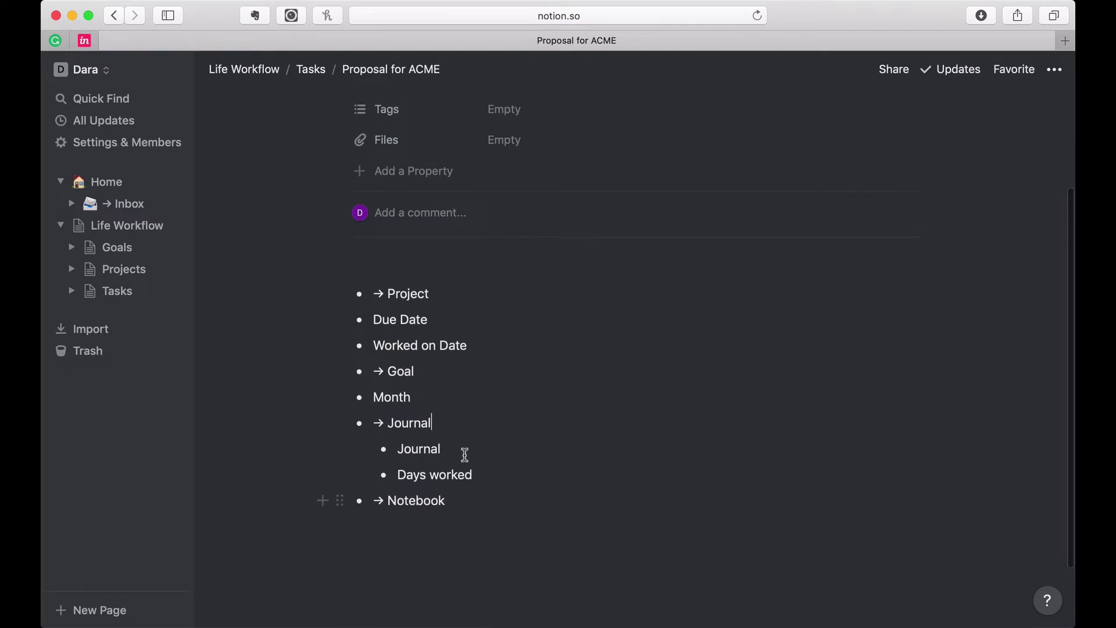
pyautogui.click(459, 503)
pyautogui.press('Return')
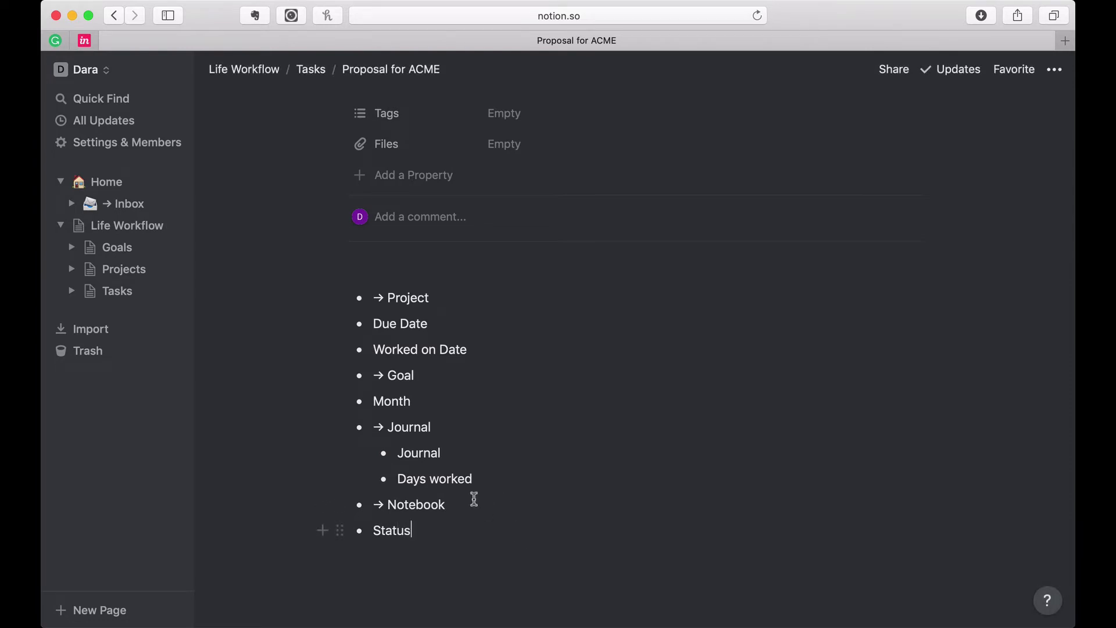
pyautogui.moveTo(452, 499); pyautogui.dragTo(347, 527)
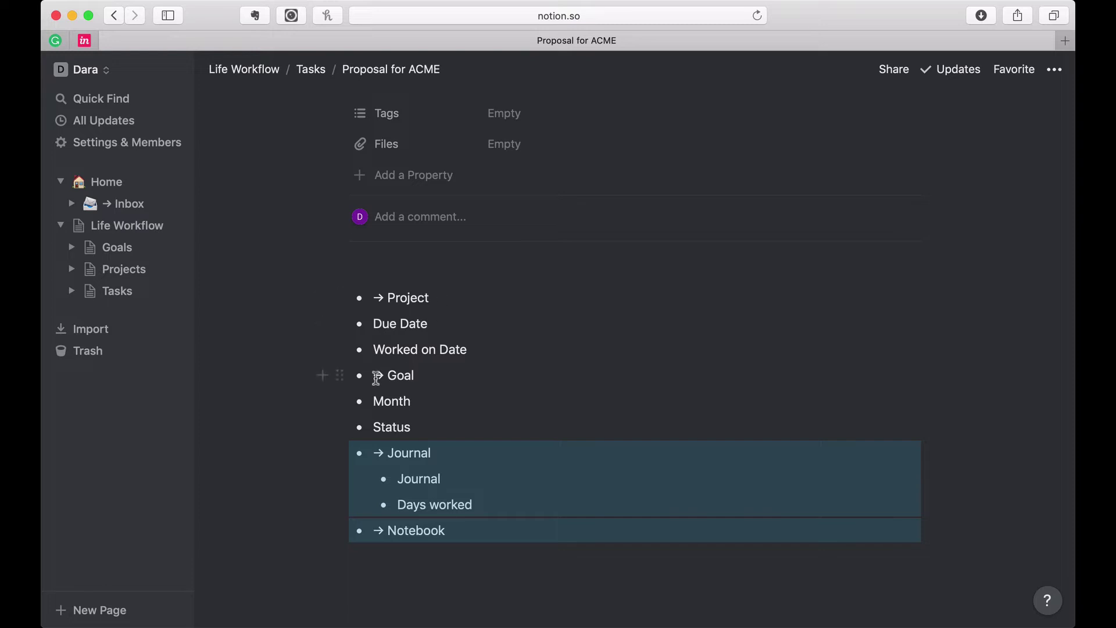
# Step: Rename the Tags property to 'Due Date' and make it a date property, leaving the date empty
pyautogui.scroll(3, 432, 404)
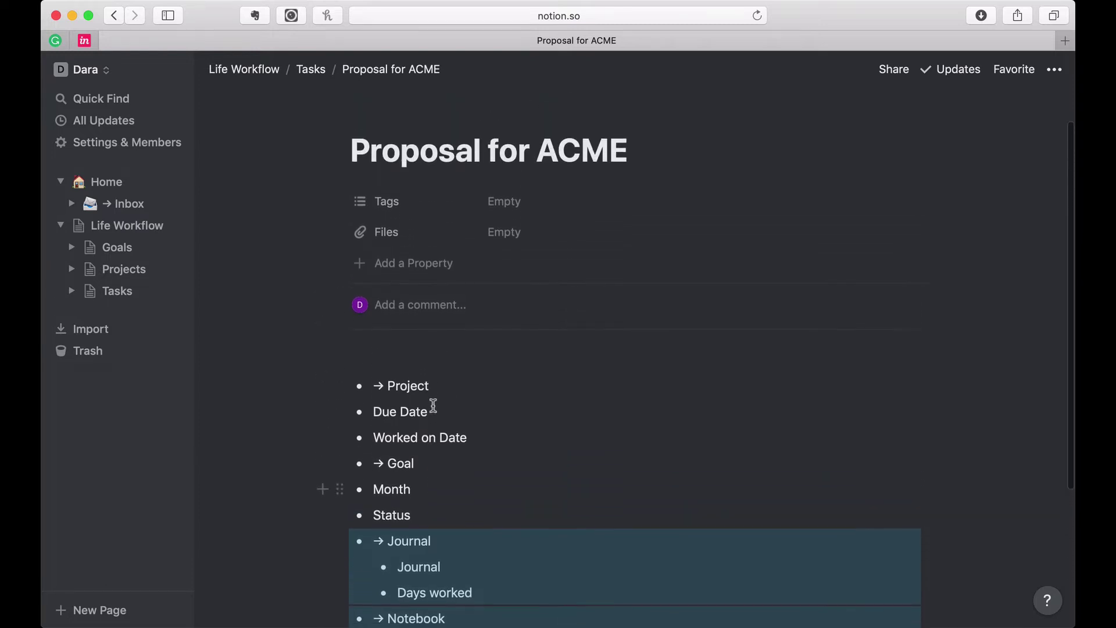
pyautogui.click(401, 214)
pyautogui.write('D')
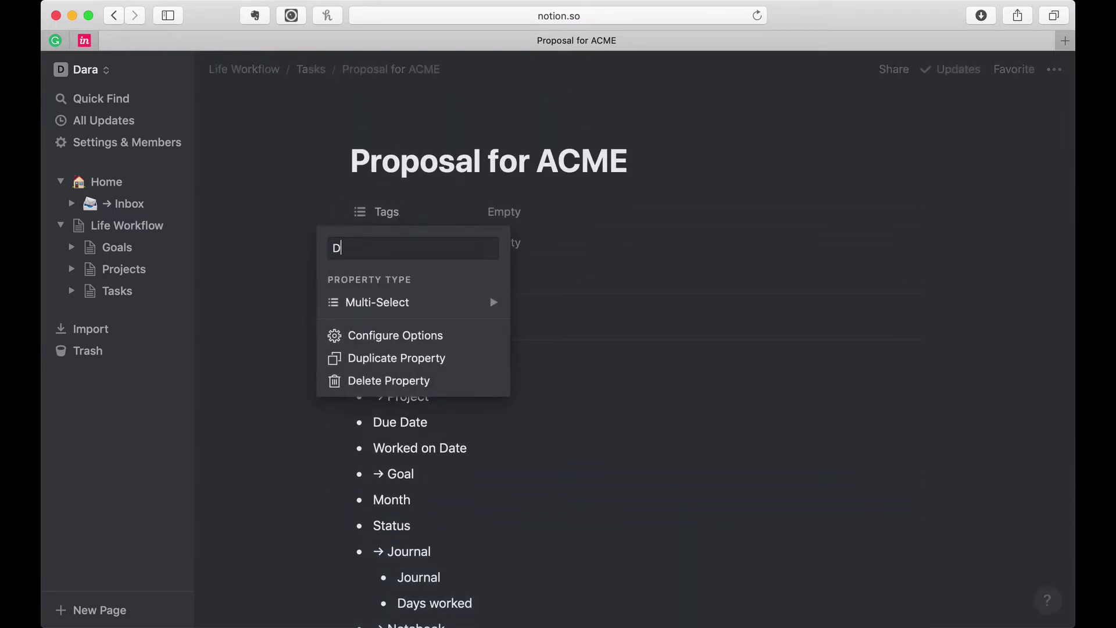
pyautogui.write('ue Date')
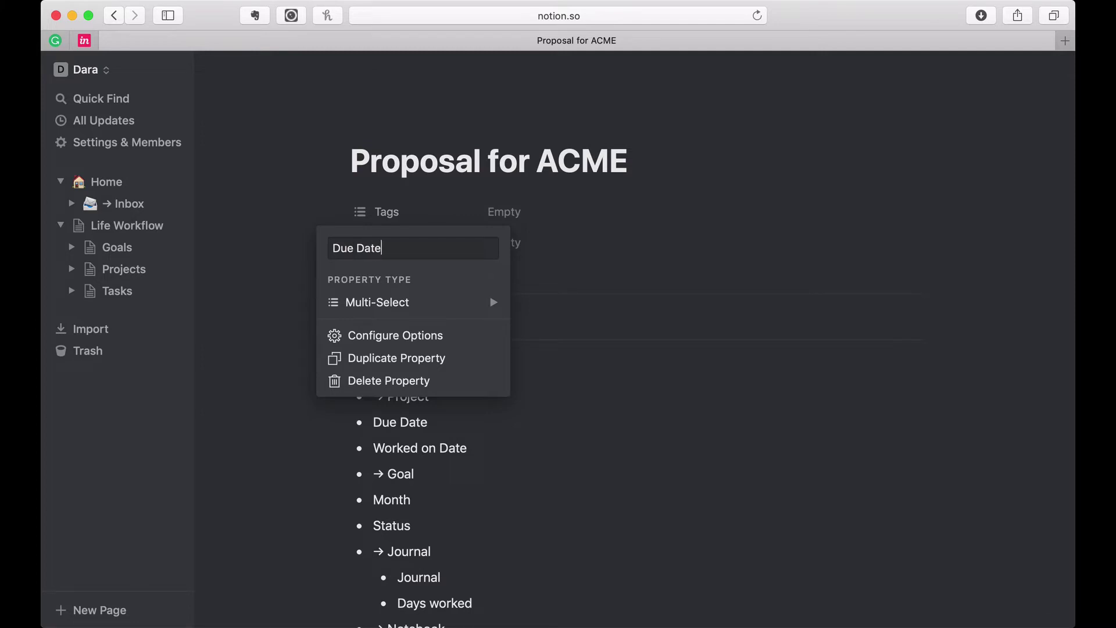
pyautogui.moveTo(488, 301)
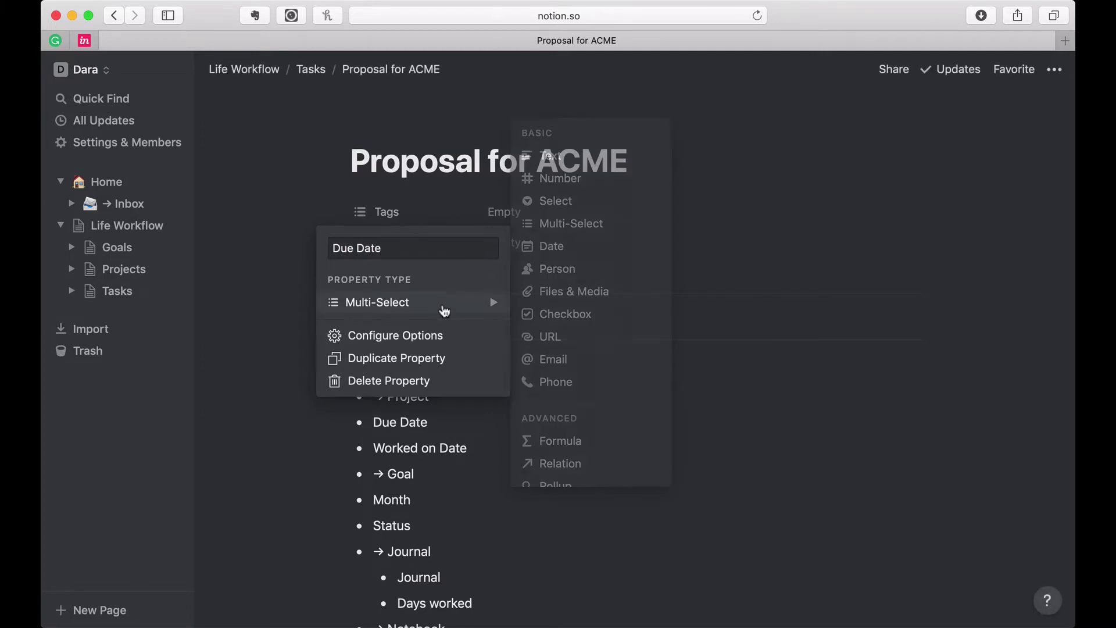
pyautogui.click(569, 258)
pyautogui.click(422, 216)
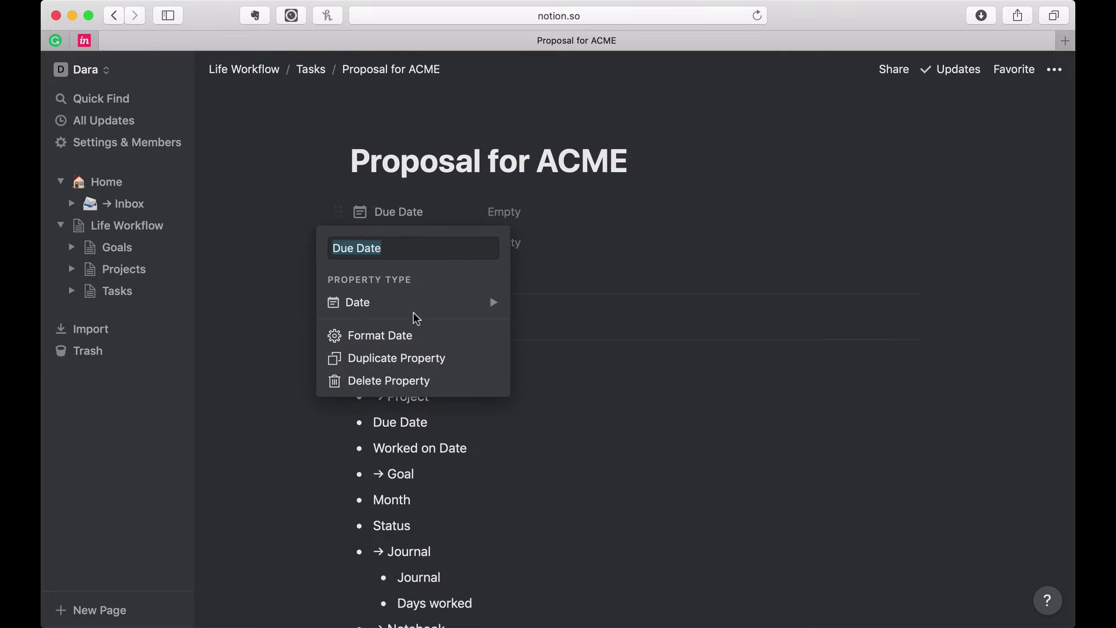
pyautogui.click(384, 336)
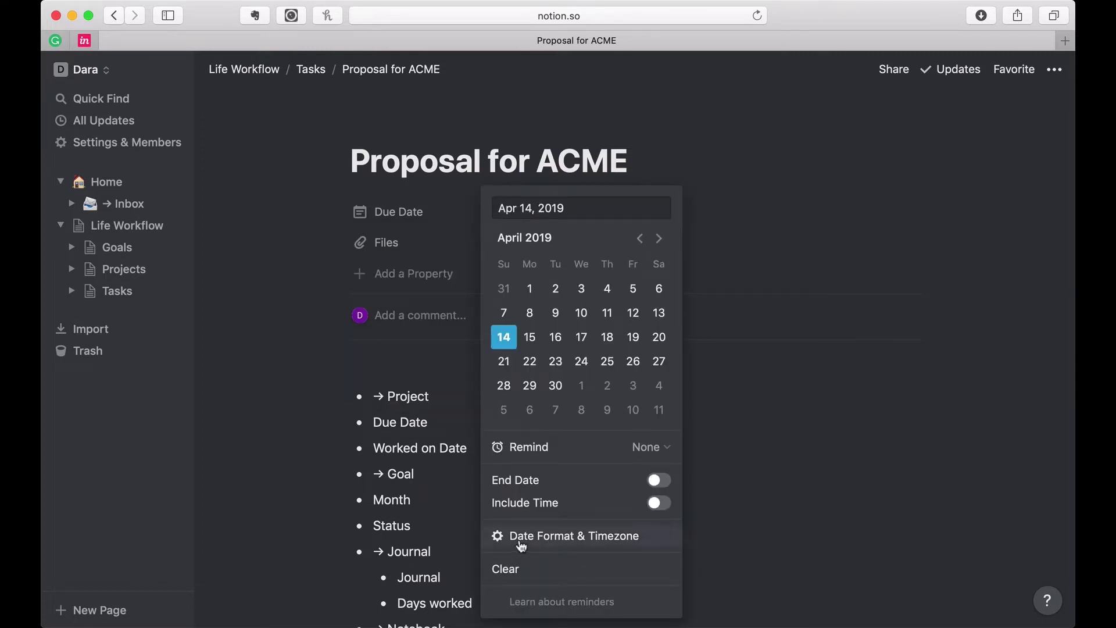
pyautogui.moveTo(521, 546)
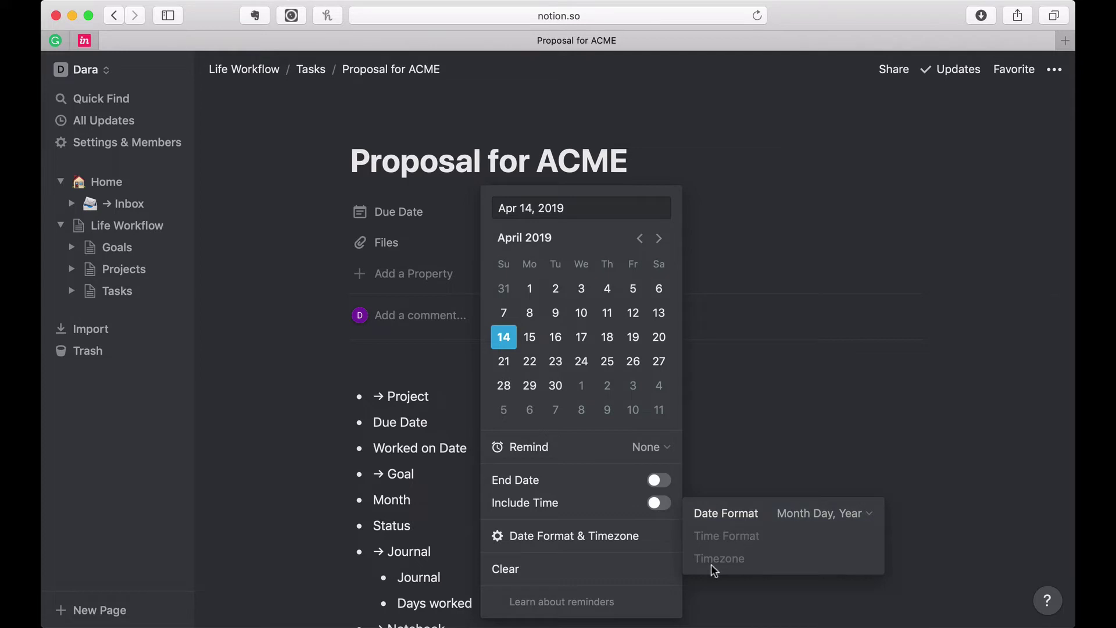
pyautogui.click(757, 455)
# Step: Rename Files to 'Worked On Date' as a date property, then add a new Property 1
pyautogui.click(402, 249)
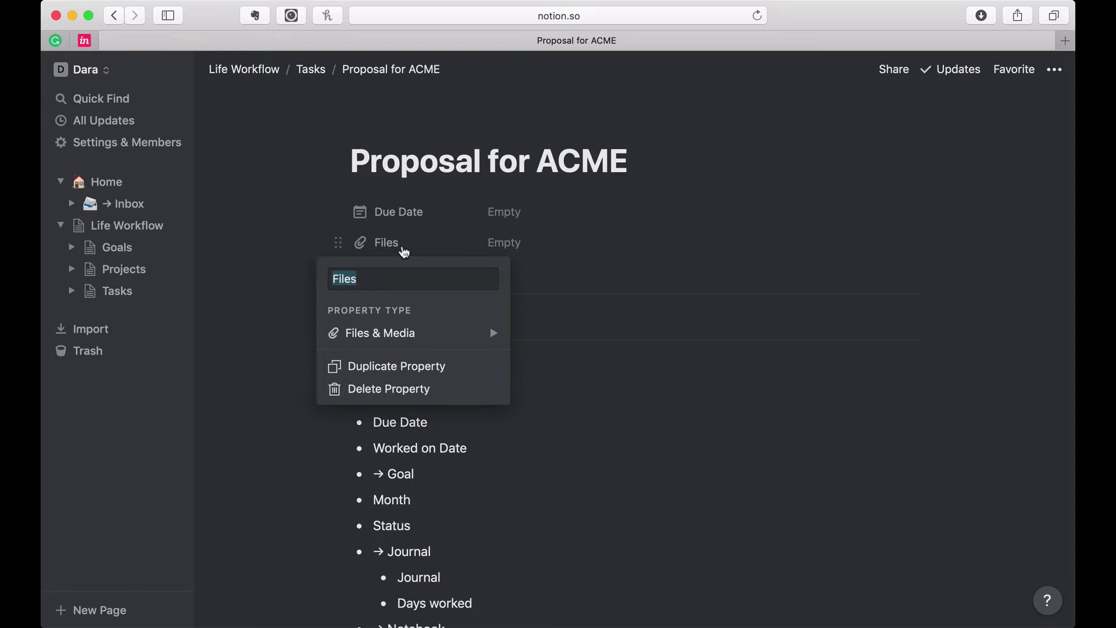
pyautogui.write('Worked On Date')
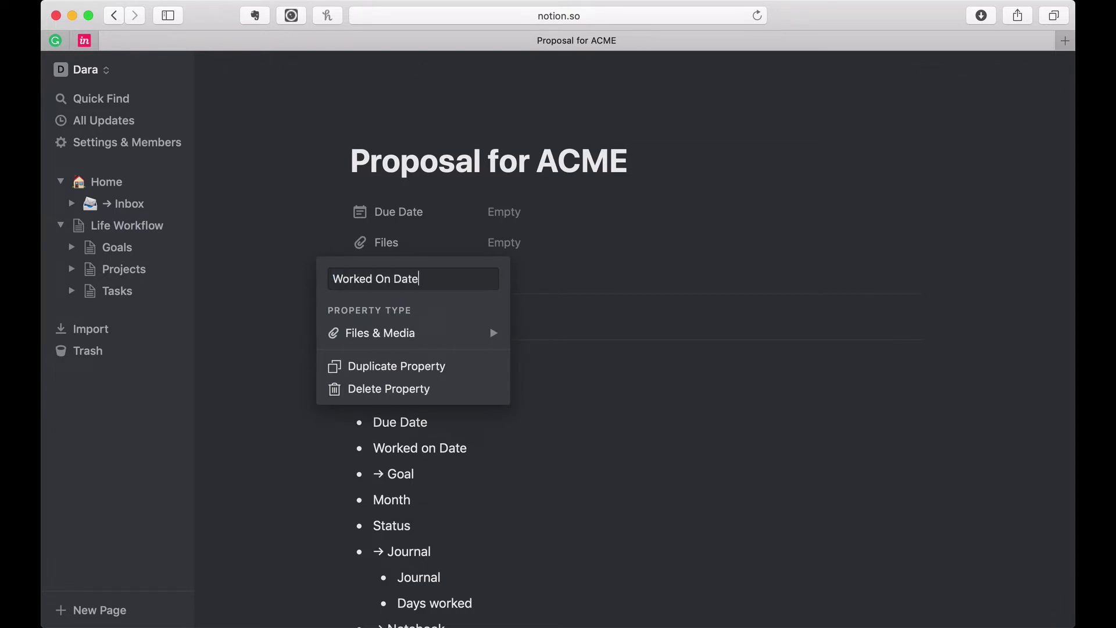
pyautogui.click(423, 335)
pyautogui.click(580, 287)
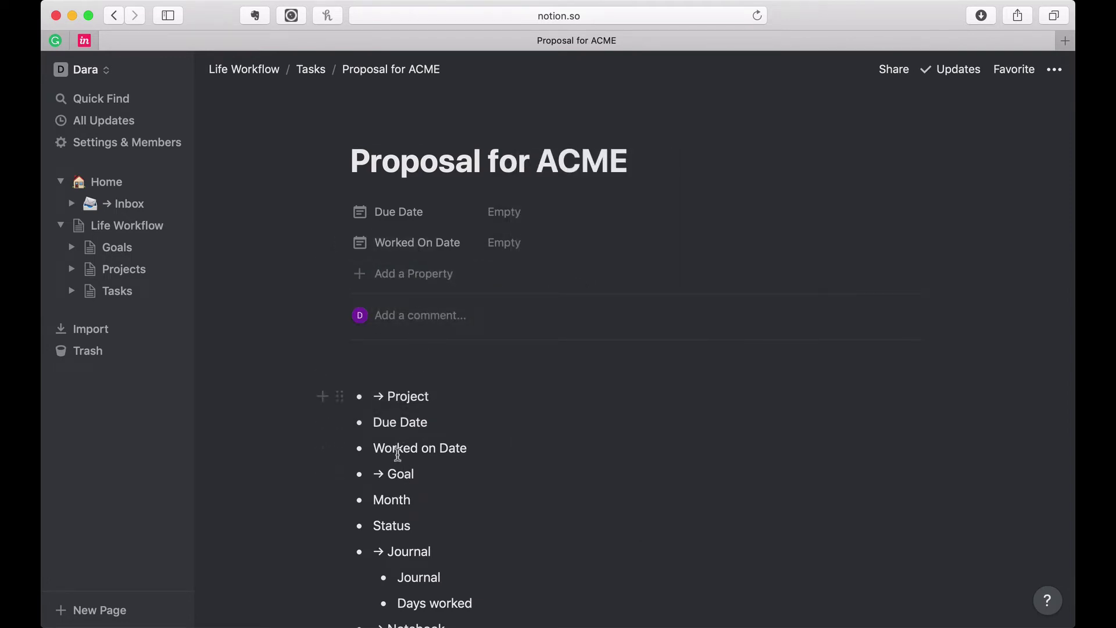
pyautogui.click(392, 279)
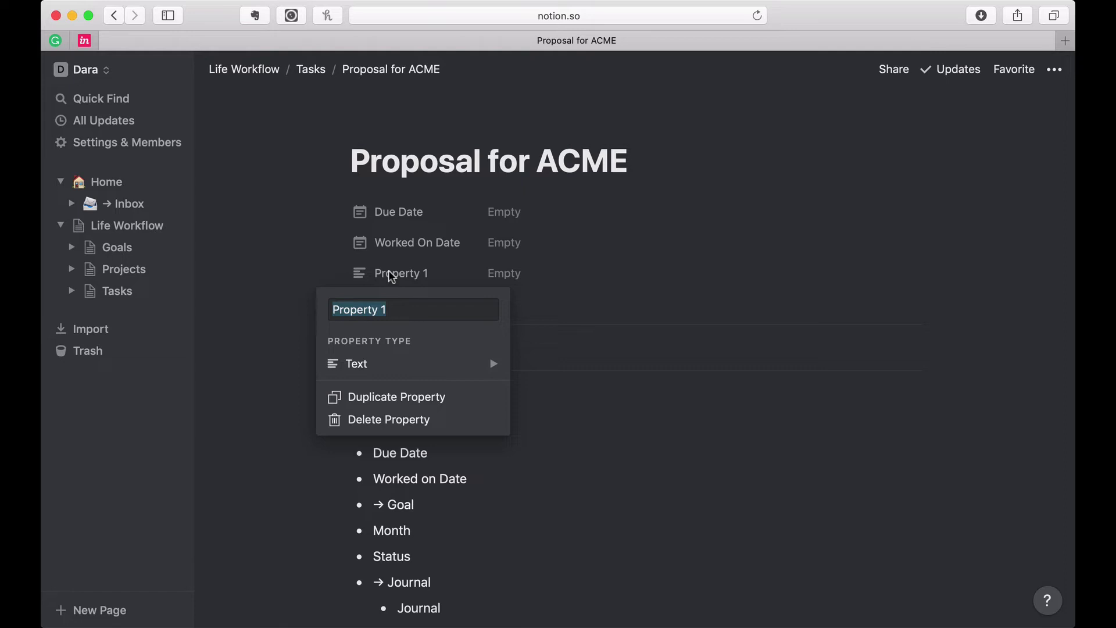
# Step: Delete the Month bullet from the list
pyautogui.click(437, 521)
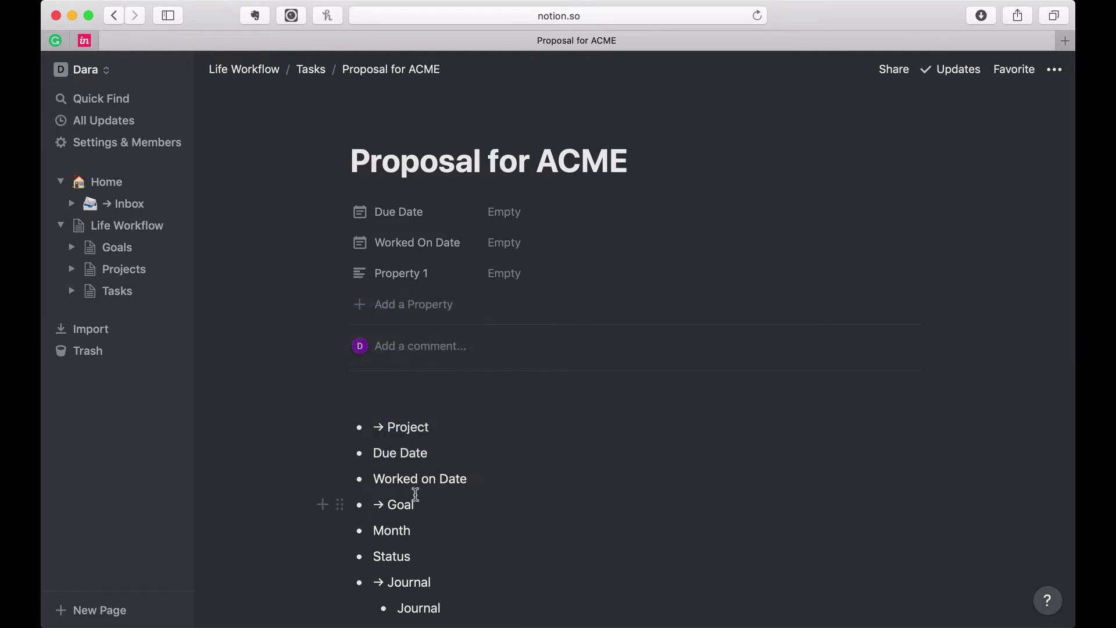
pyautogui.doubleClick(423, 528)
pyautogui.press('BackSpace')
pyautogui.press('BackSpace')
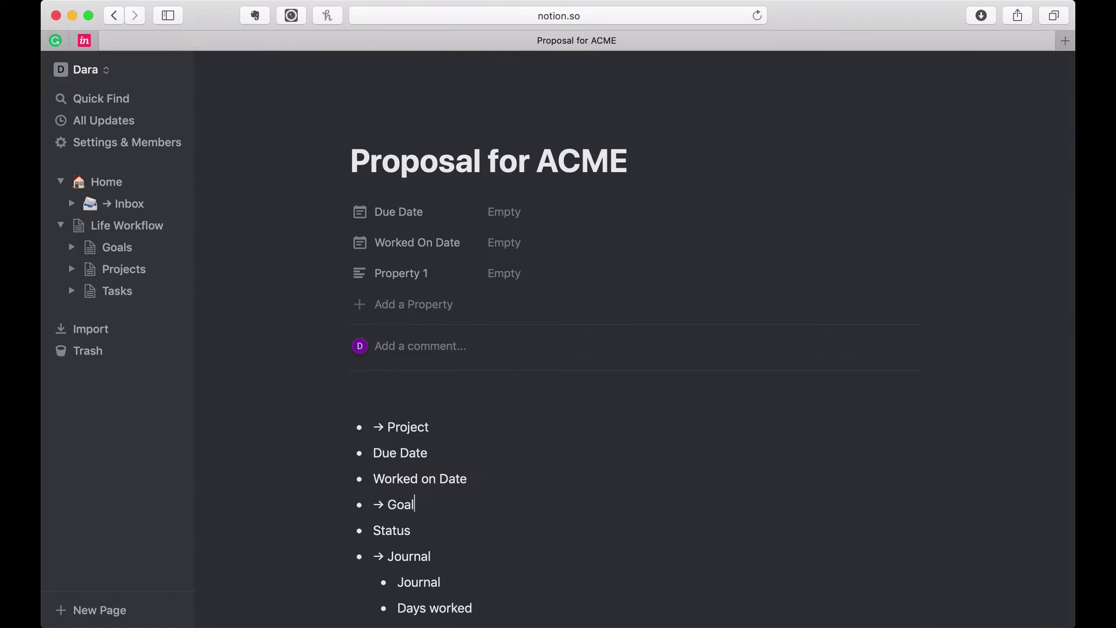
# Step: Add a '→ Month Table' bullet under → Goal and move it below → Notebook
pyautogui.scroll(-5, 425, 391)
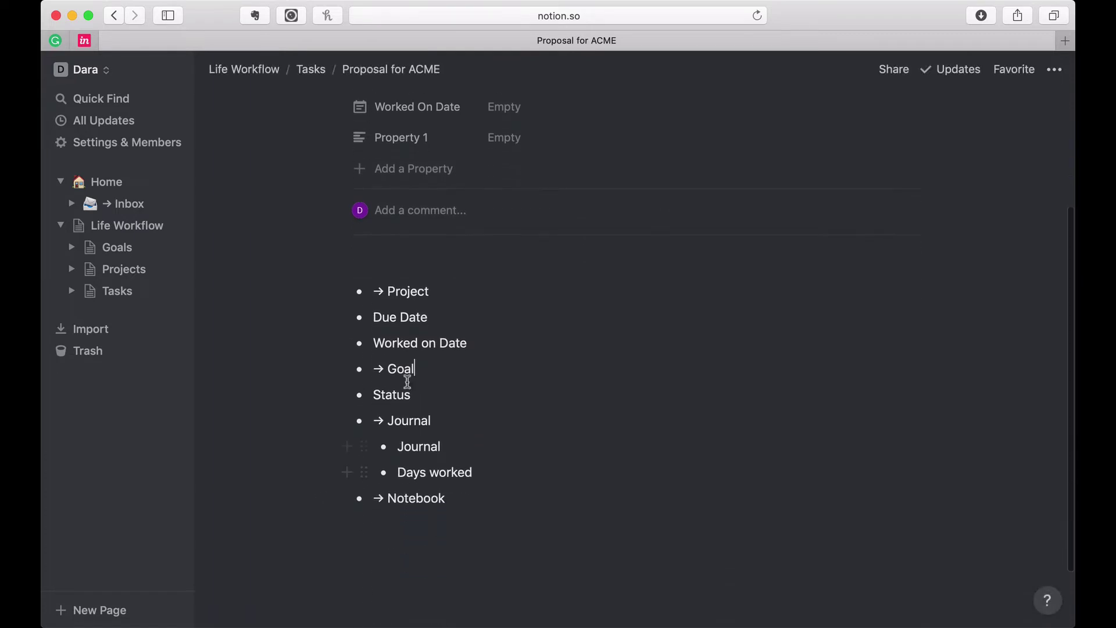
pyautogui.scroll(4, 419, 382)
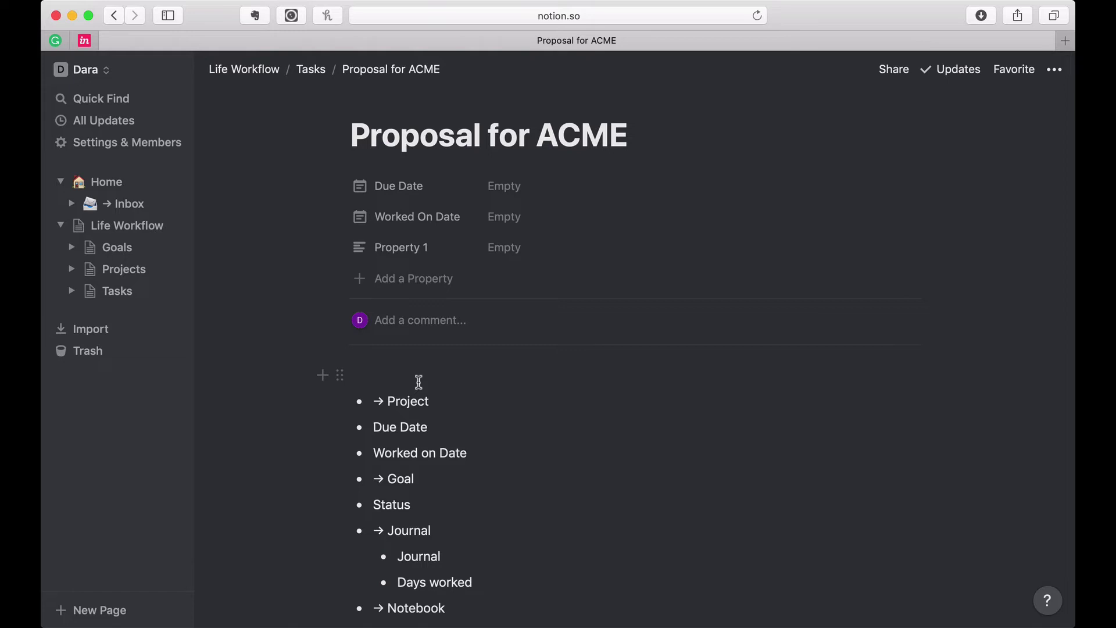
pyautogui.press('Return')
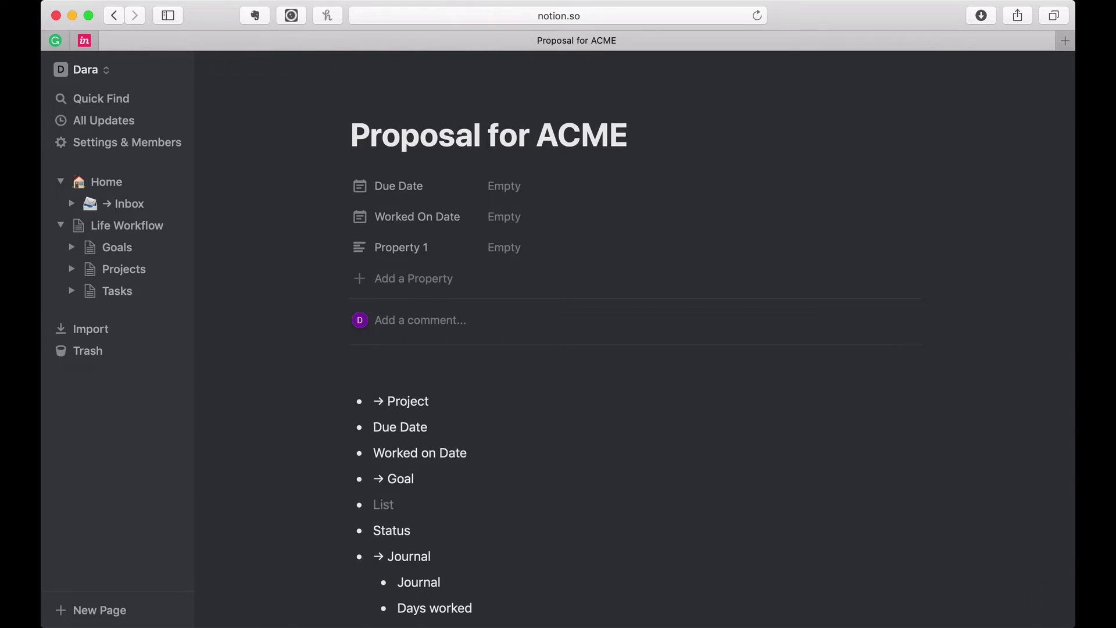
pyautogui.write('-> Month Table')
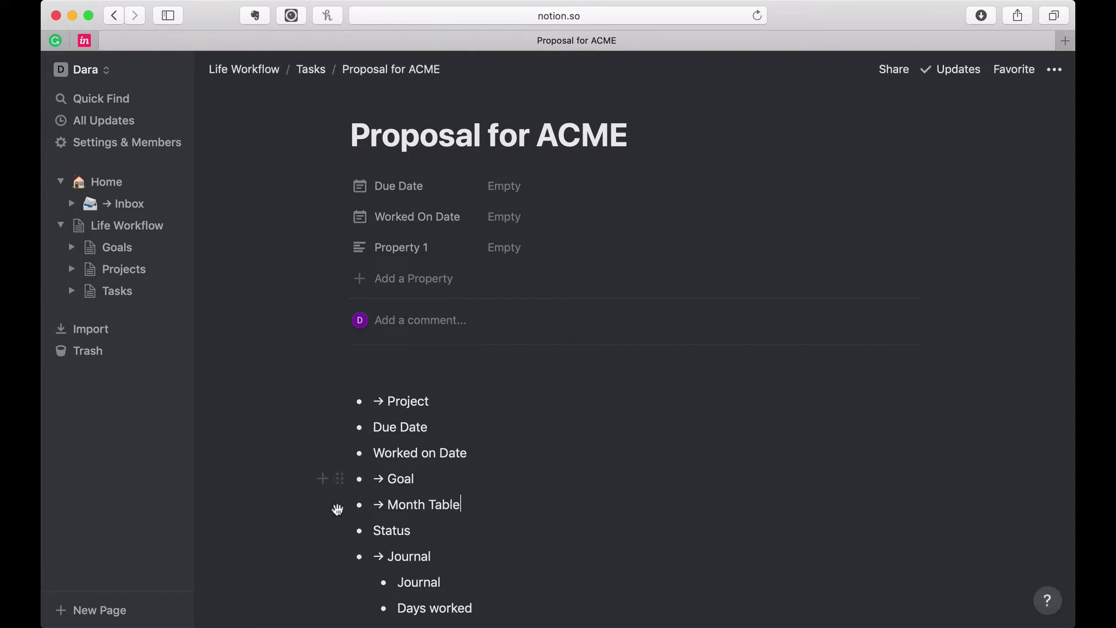
pyautogui.scroll(-4, 337, 508)
pyautogui.scroll(-2, 337, 508)
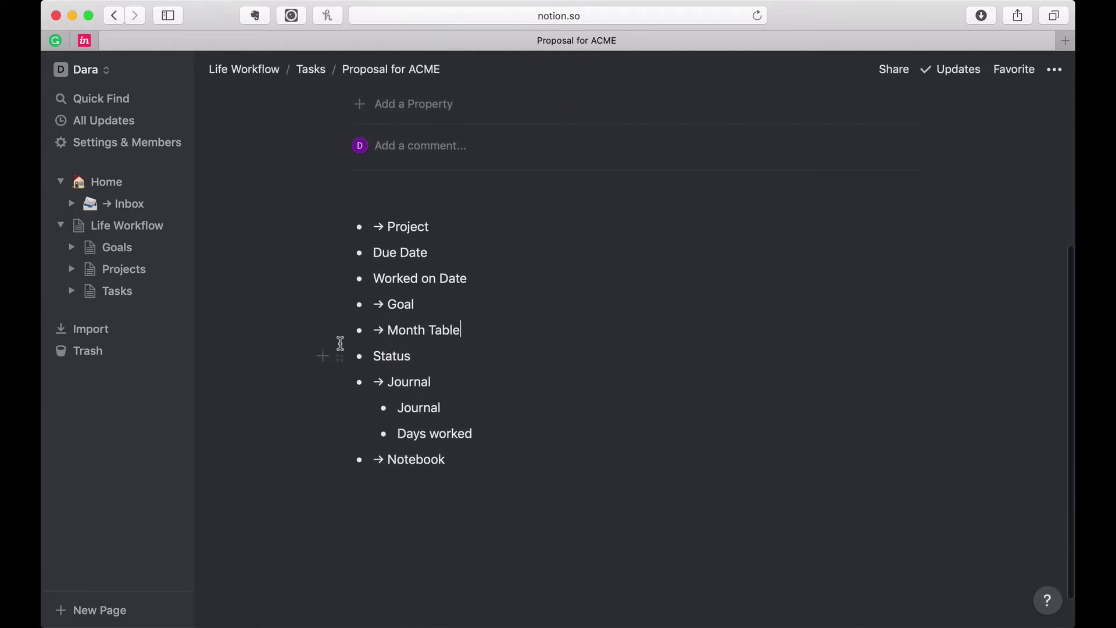
pyautogui.moveTo(338, 329); pyautogui.dragTo(343, 468)
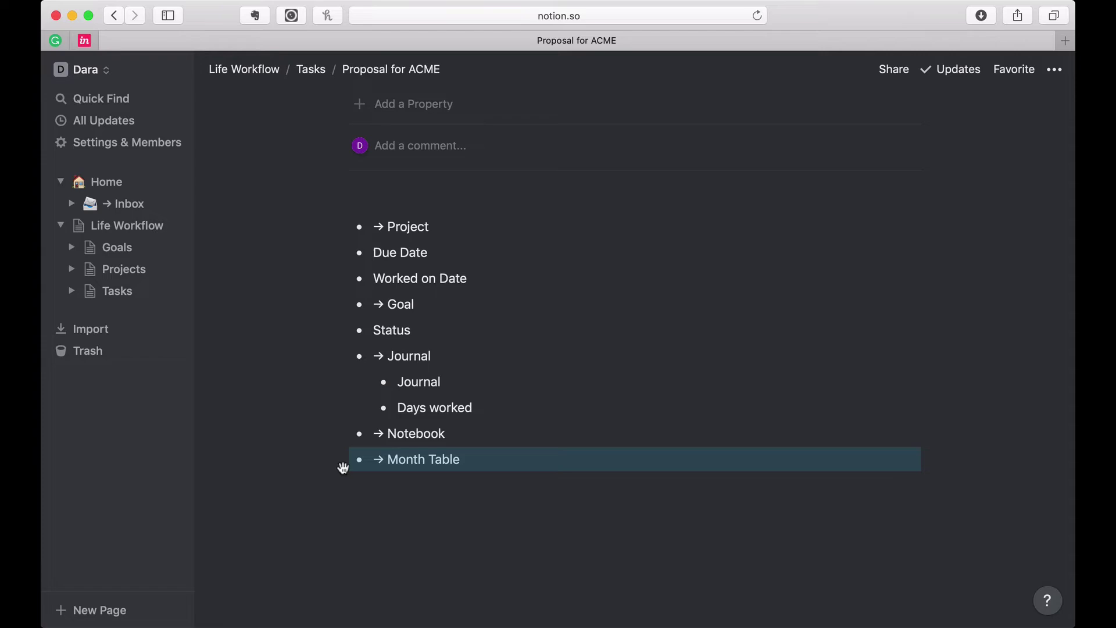
# Step: Go from Home to the Tasks database and open the Proposal for ACME row as a full page
pyautogui.click(99, 182)
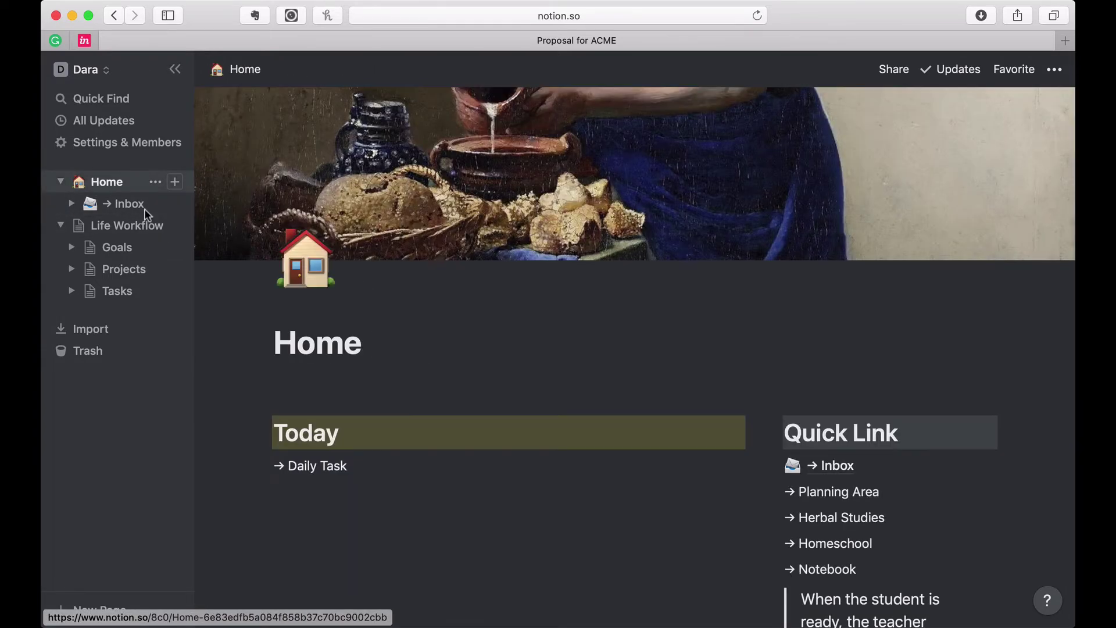
pyautogui.scroll(-8, 400, 419)
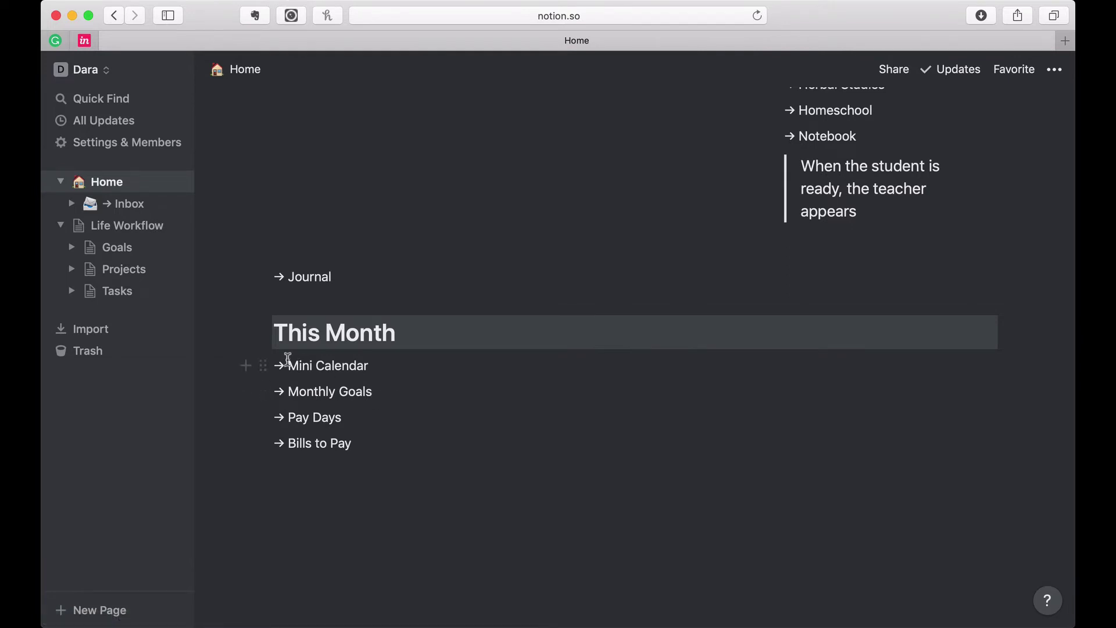
pyautogui.click(119, 292)
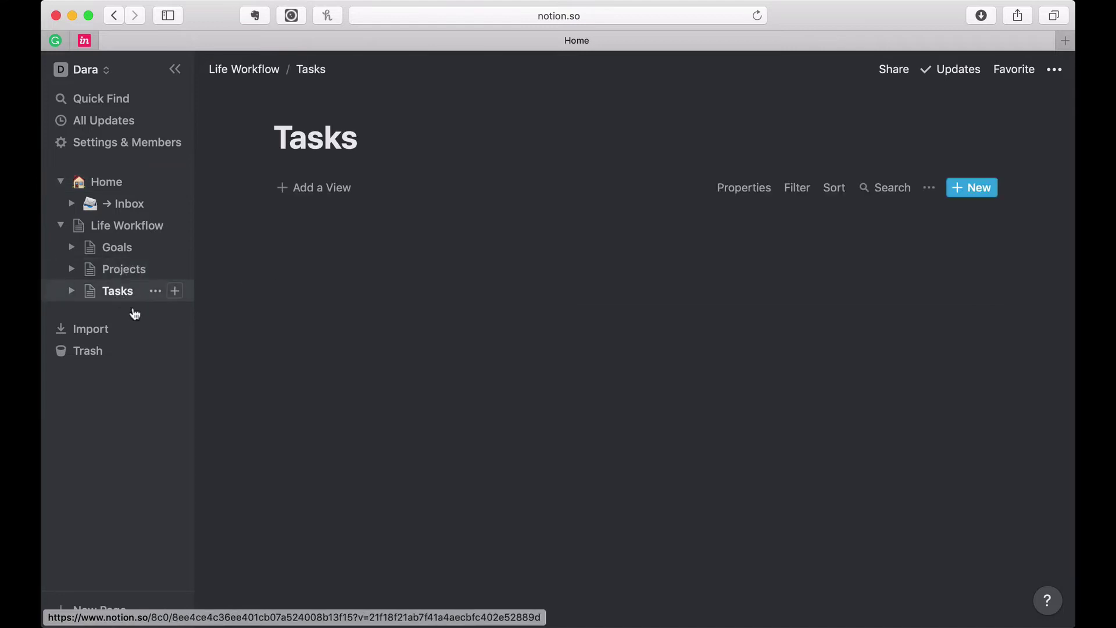
pyautogui.click(329, 246)
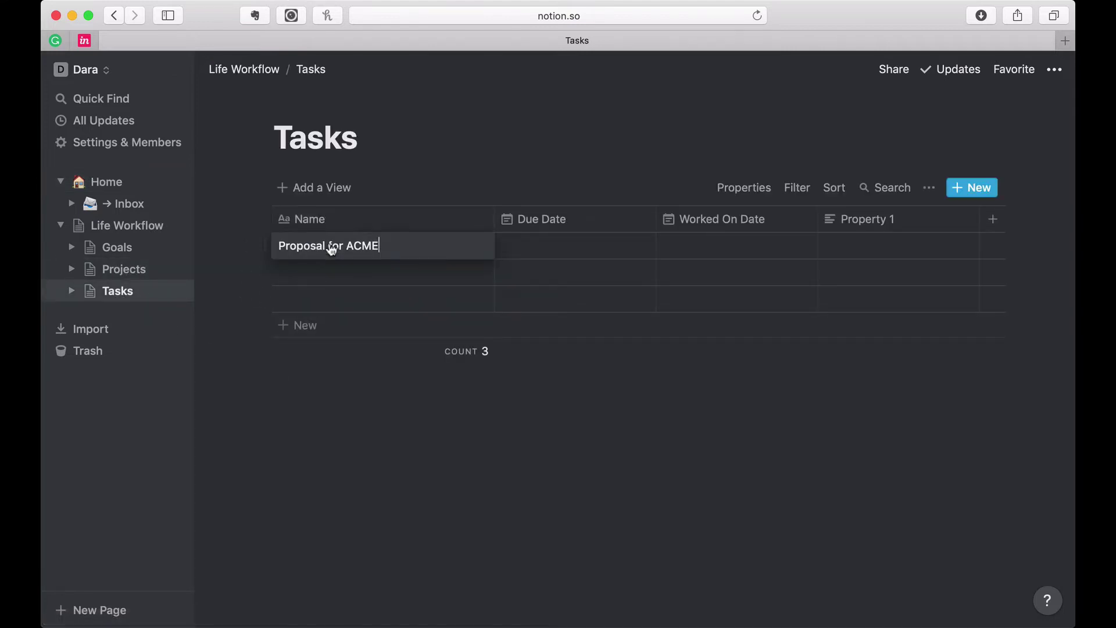
pyautogui.press('Escape')
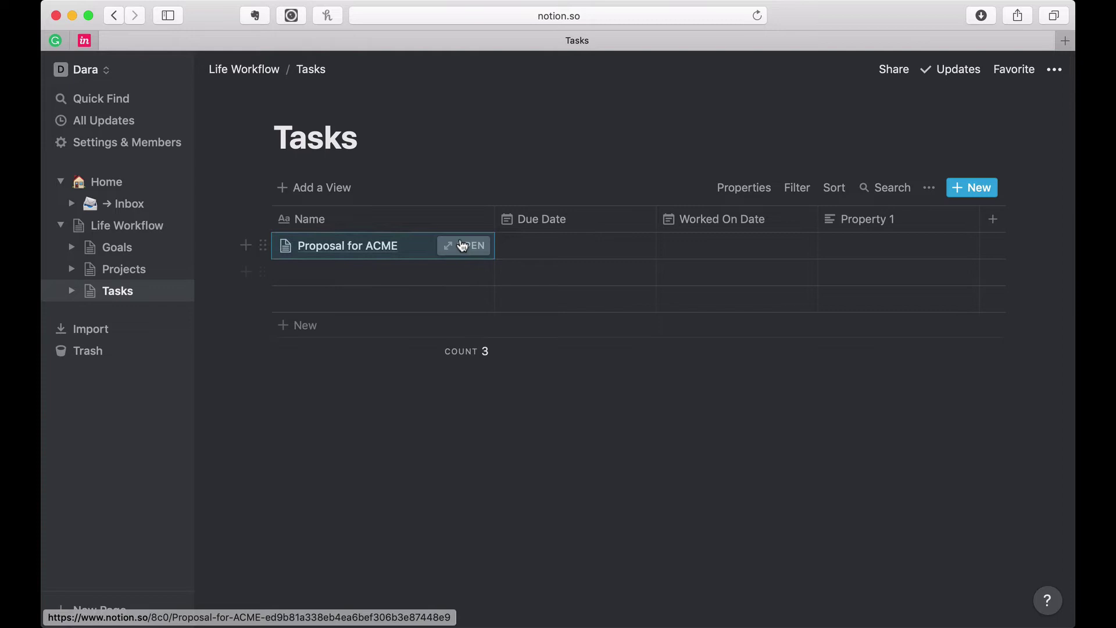
pyautogui.click(460, 243)
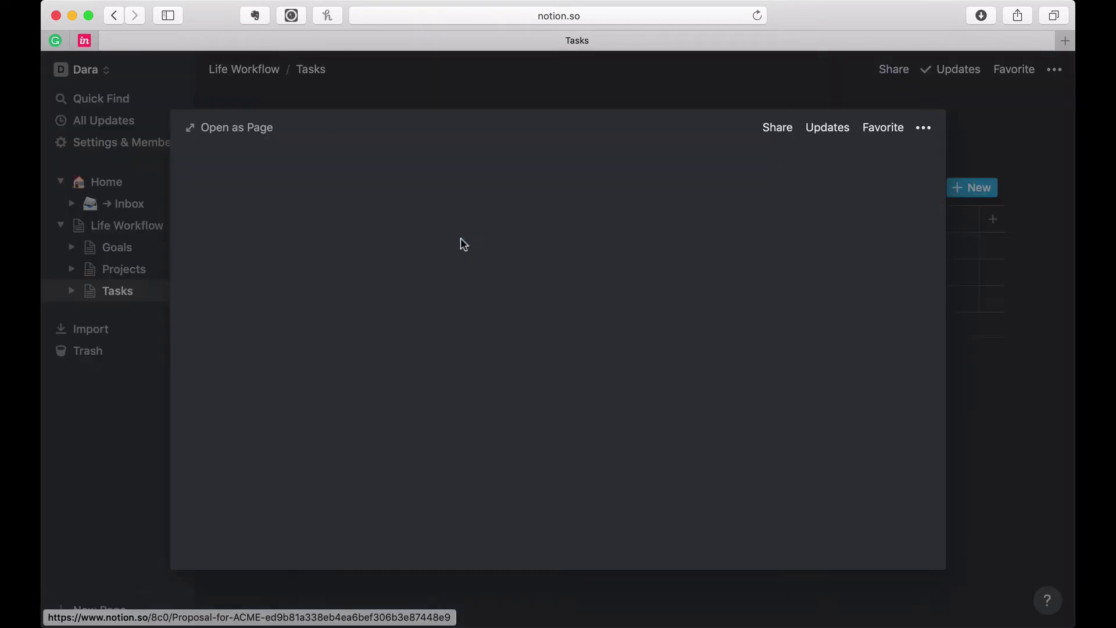
pyautogui.click(259, 127)
pyautogui.scroll(-5, 333, 297)
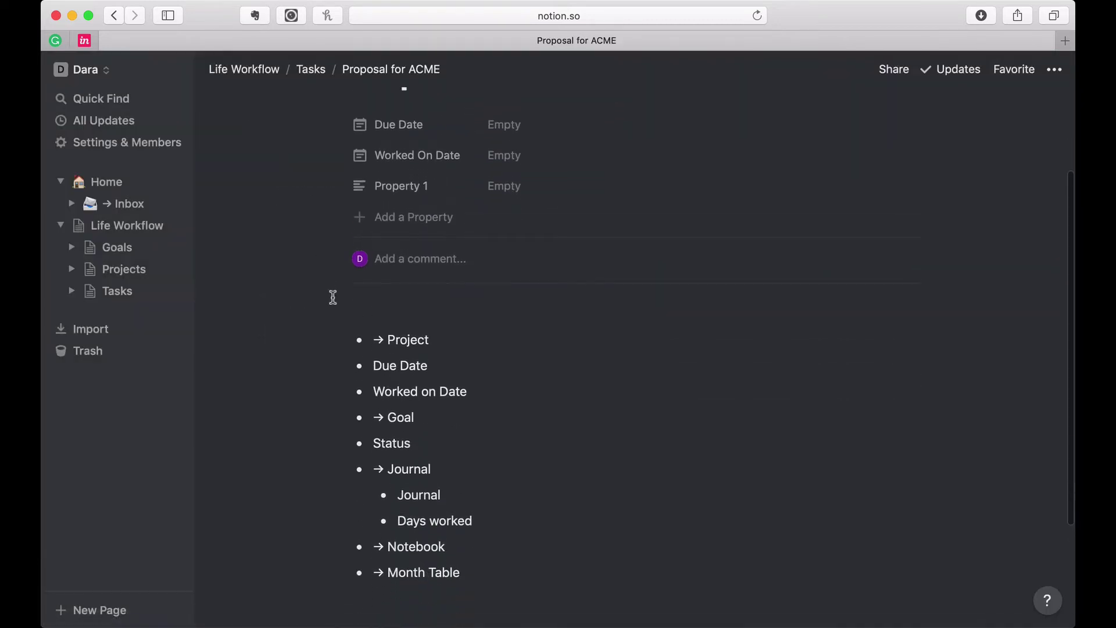
pyautogui.scroll(1, 333, 297)
# Step: Rename Property 1 to 'Status' and set its type to Select
pyautogui.click(401, 209)
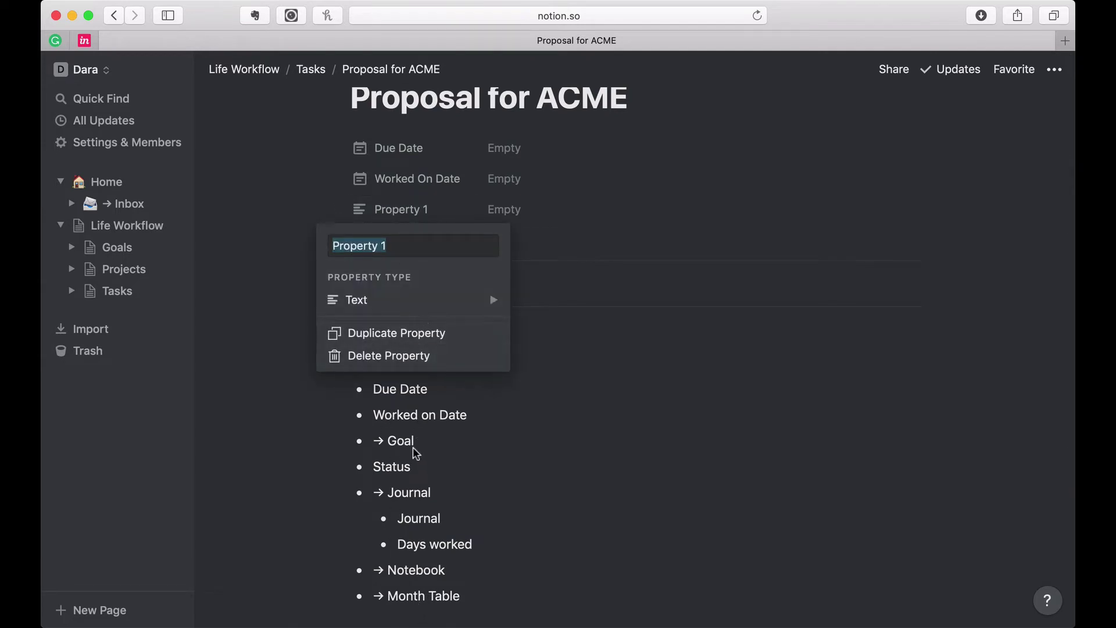
pyautogui.write('Status')
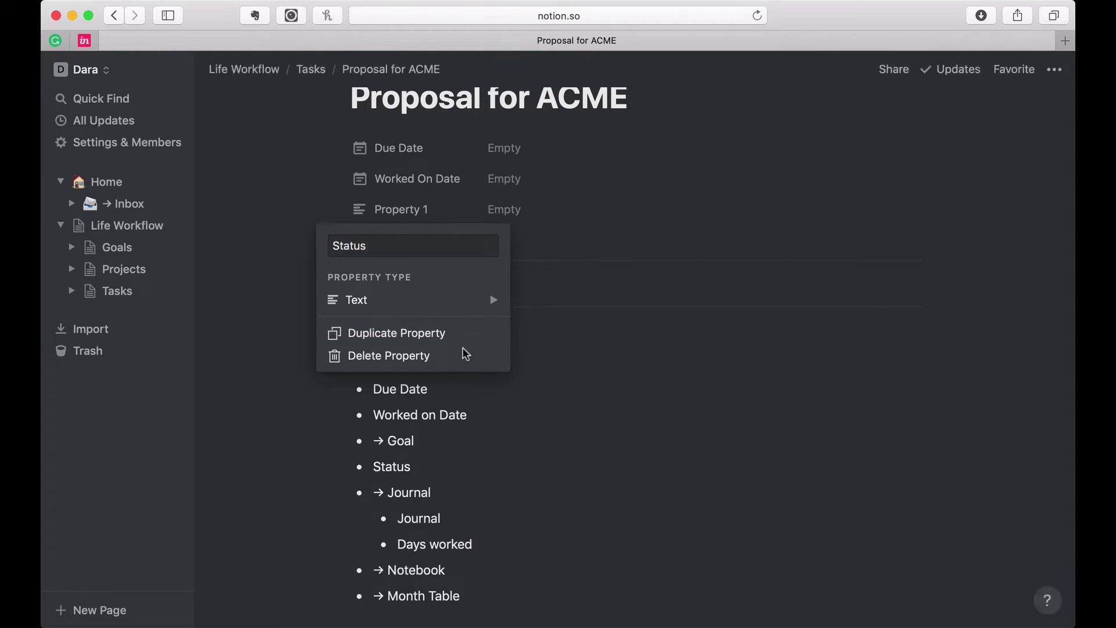
pyautogui.click(476, 300)
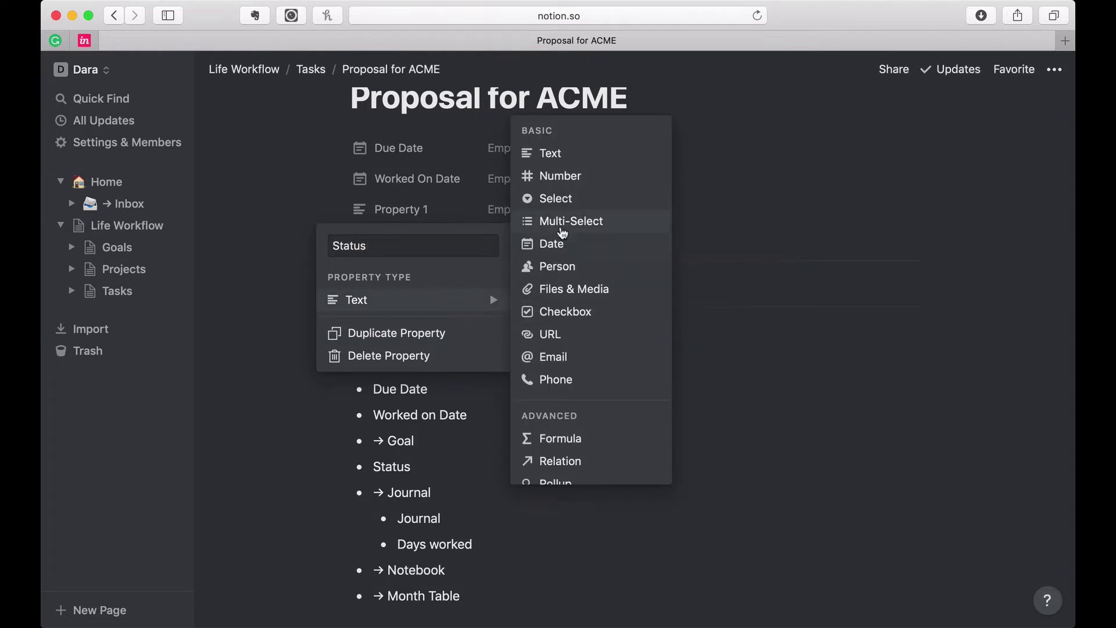
pyautogui.click(561, 201)
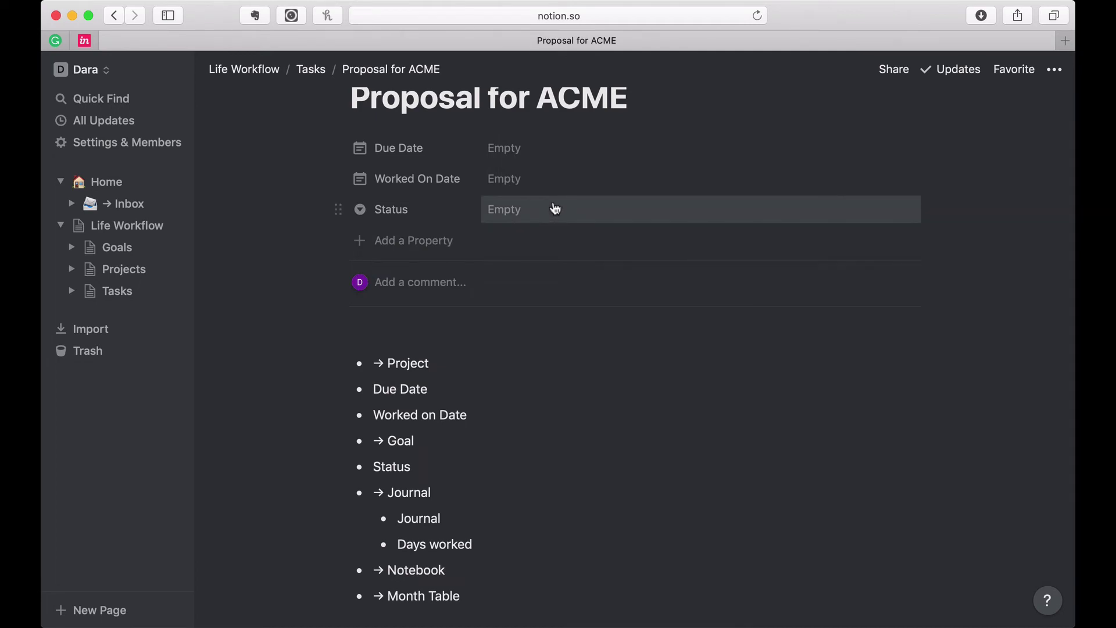
# Step: Add another blank Property 1, then strike through the Due Date and Worked on Date bullets
pyautogui.click(435, 247)
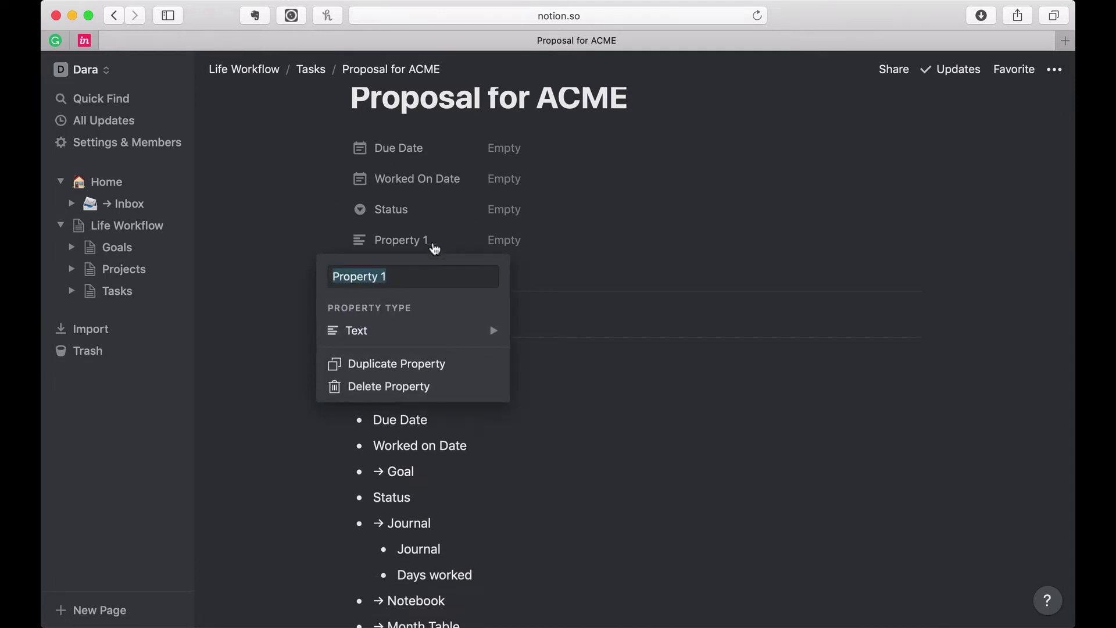
pyautogui.click(483, 445)
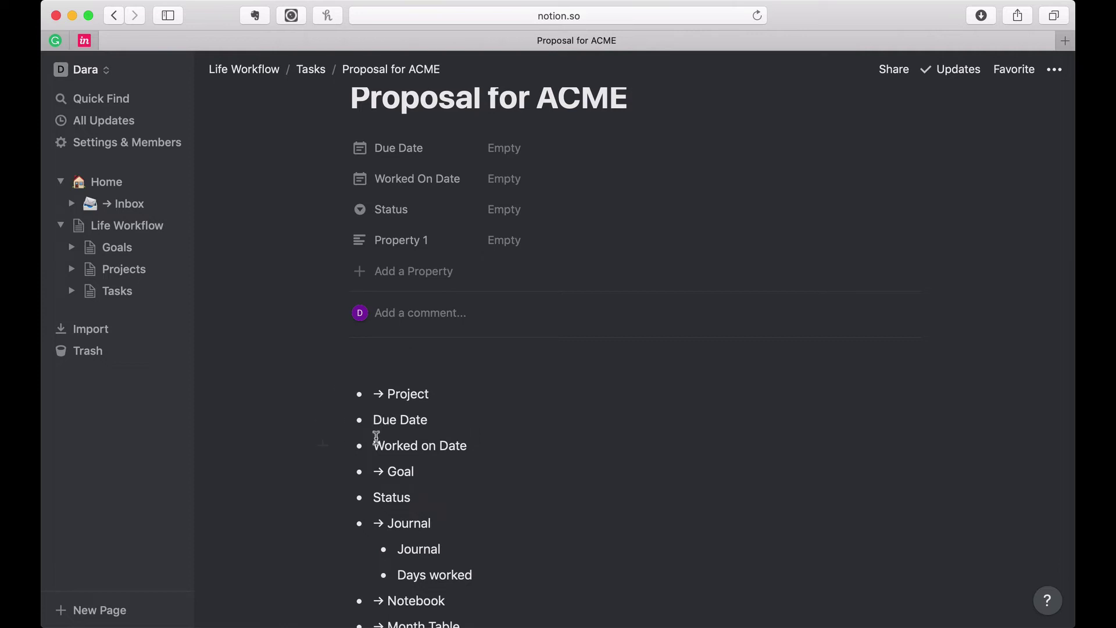
pyautogui.moveTo(430, 420); pyautogui.dragTo(370, 419)
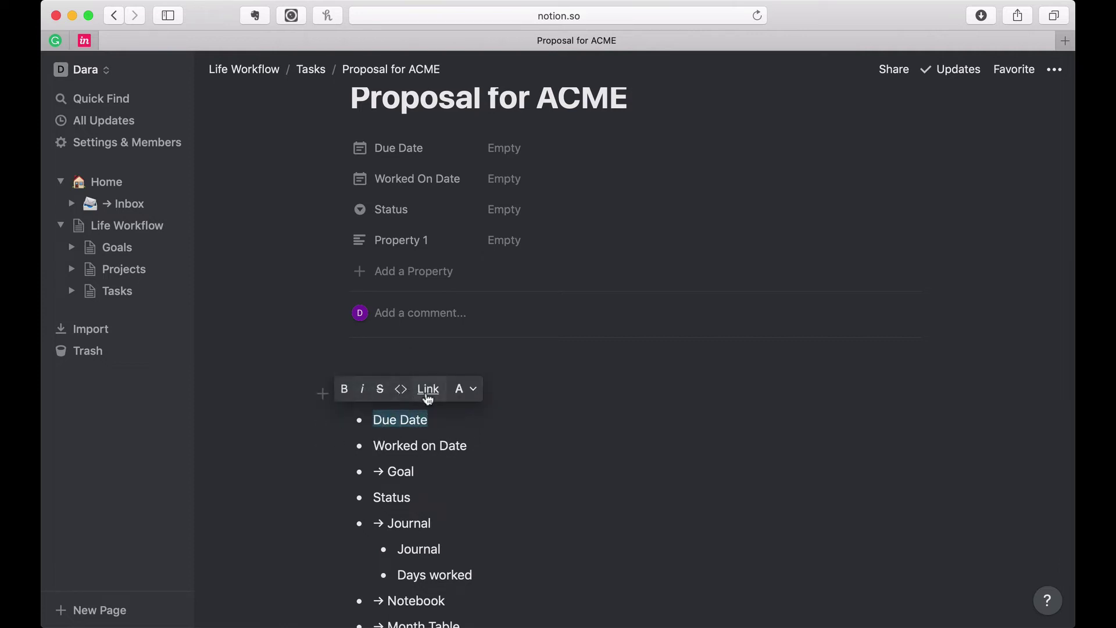
pyautogui.click(380, 388)
pyautogui.click(471, 446)
pyautogui.moveTo(473, 445); pyautogui.dragTo(372, 446)
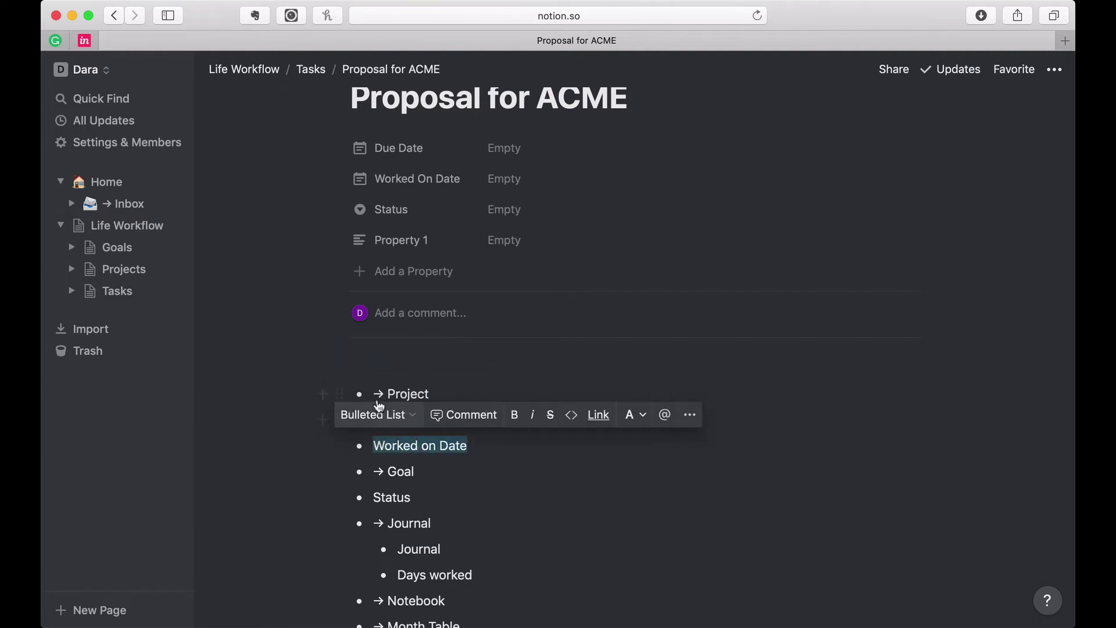
pyautogui.click(549, 416)
# Step: Strike through the Status bullet so all three created properties are crossed off
pyautogui.scroll(-3, 511, 462)
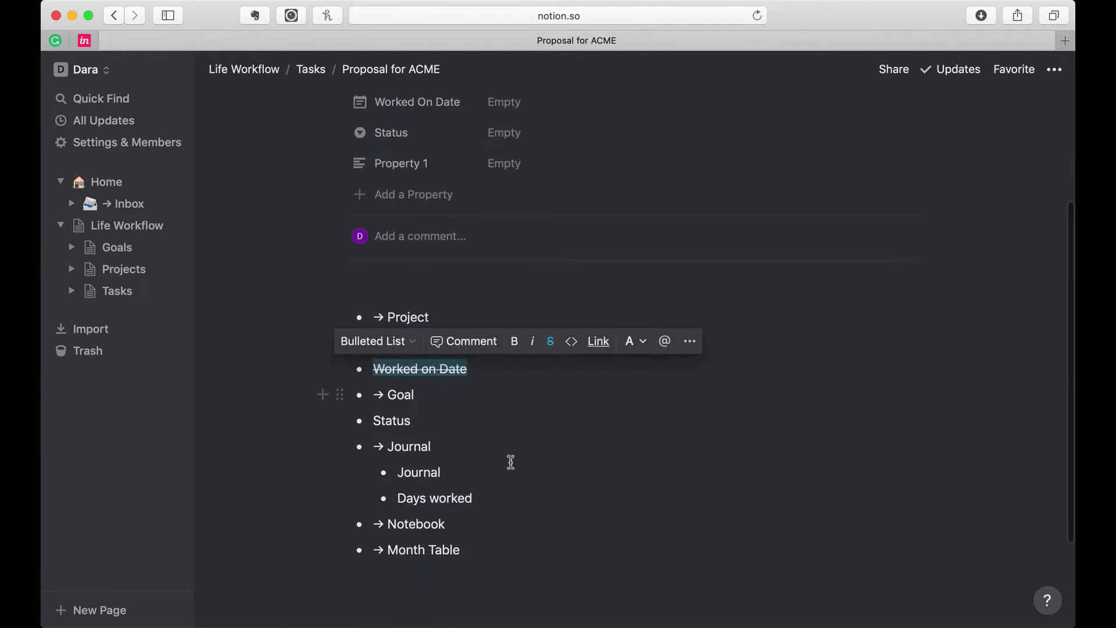
pyautogui.click(415, 422)
pyautogui.moveTo(415, 422); pyautogui.dragTo(373, 420)
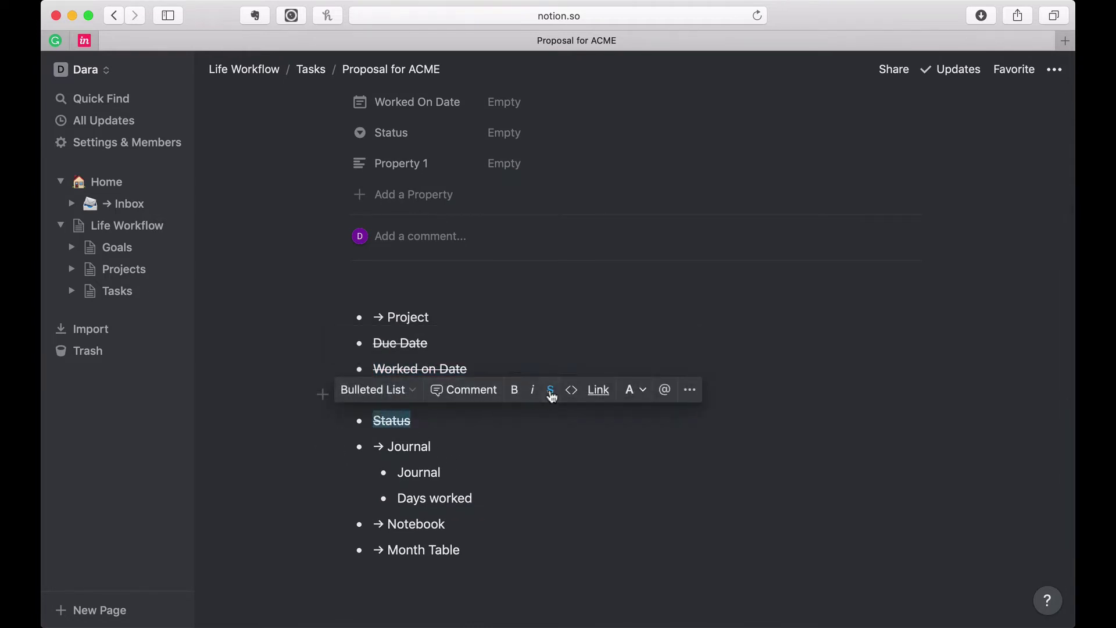
pyautogui.press('Down')
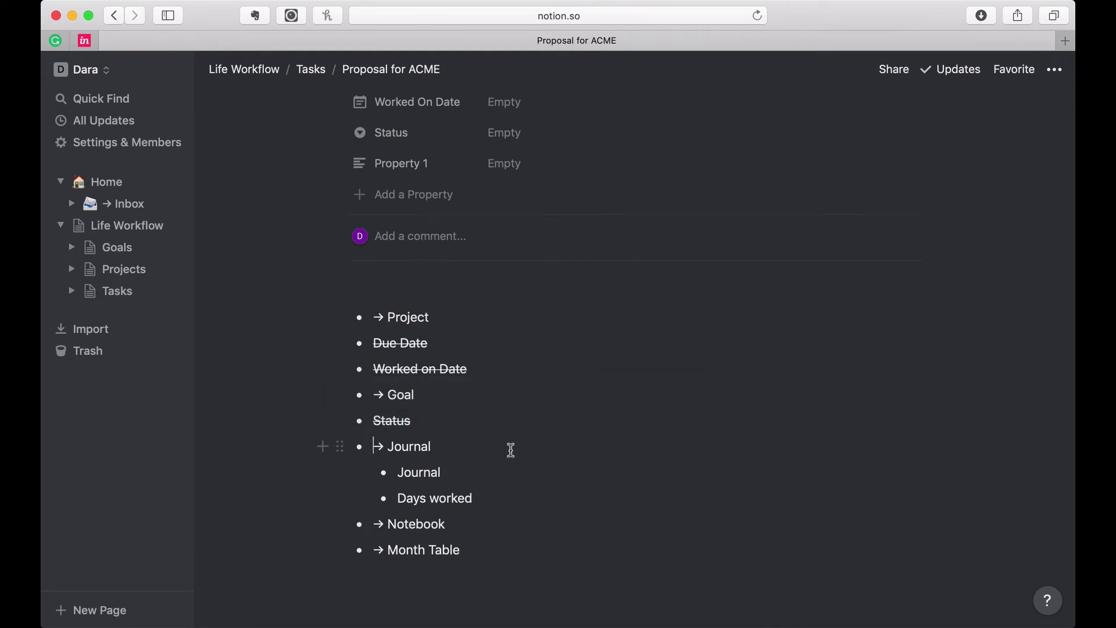
pyautogui.scroll(3, 509, 447)
pyautogui.scroll(-2, 468, 523)
pyautogui.scroll(-3, 467, 447)
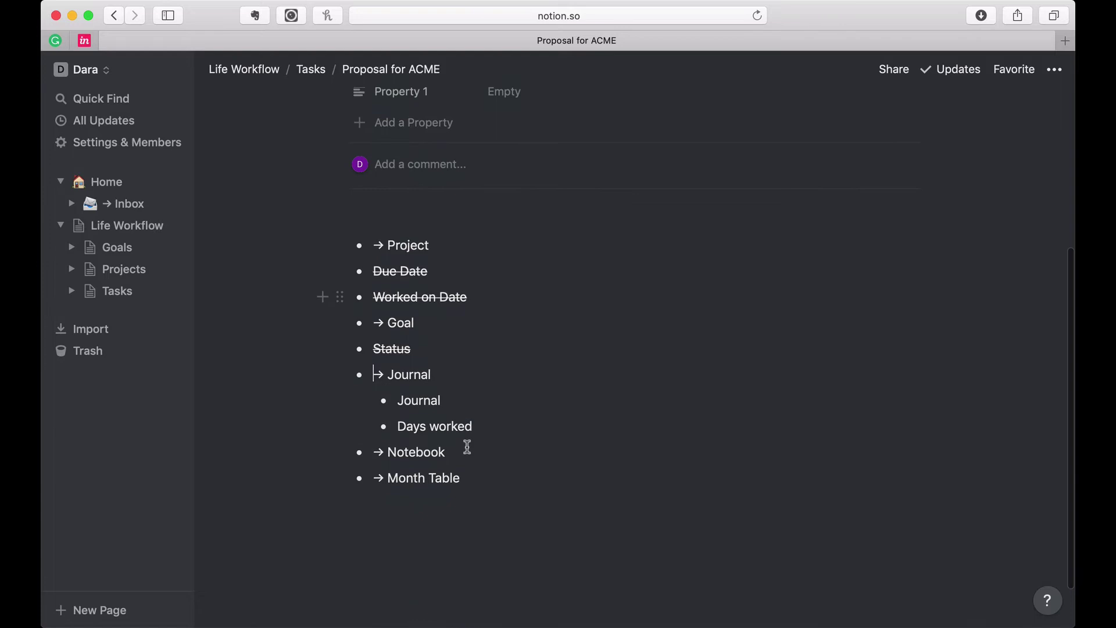
pyautogui.scroll(1, 442, 401)
pyautogui.scroll(3, 449, 385)
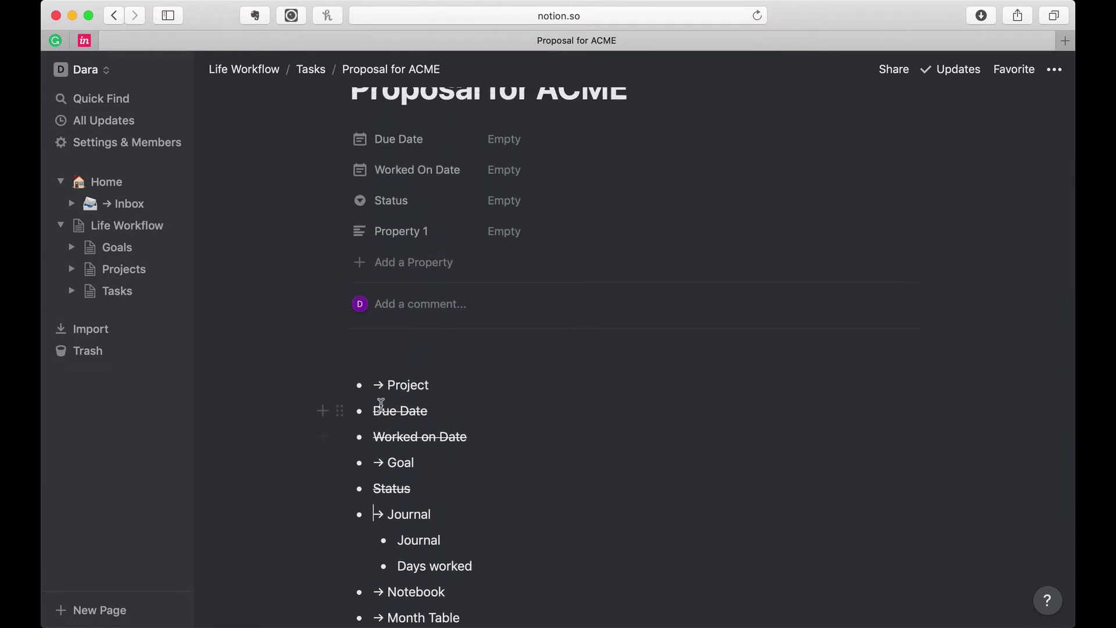
# Step: Rename Property 1 to Goals and make it a Relation to the Annual Goals database
pyautogui.click(405, 235)
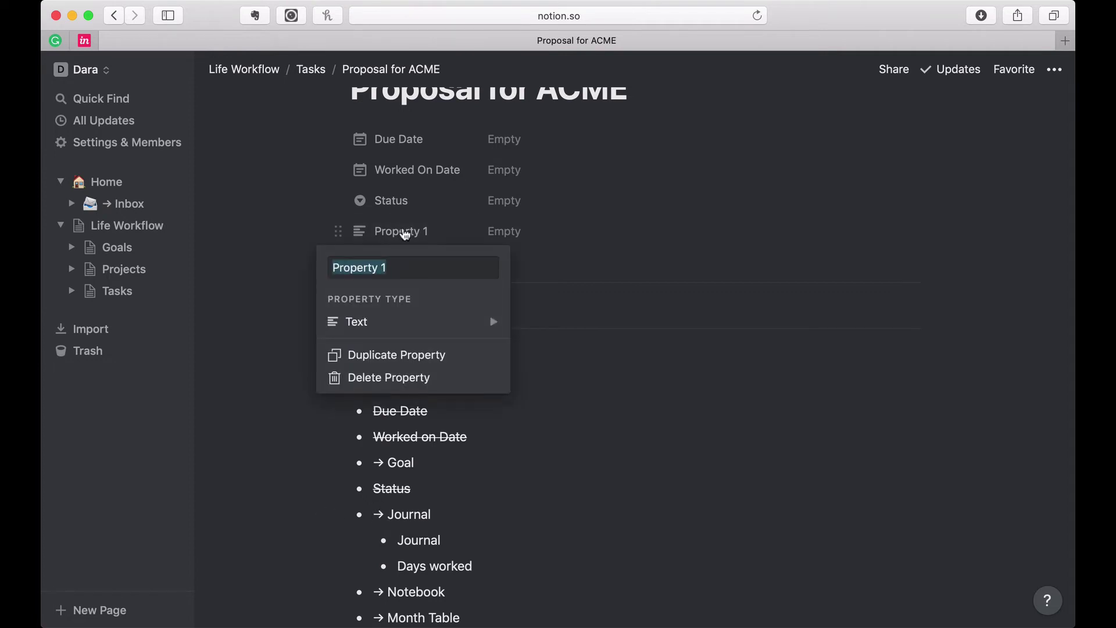
pyautogui.write('Goals')
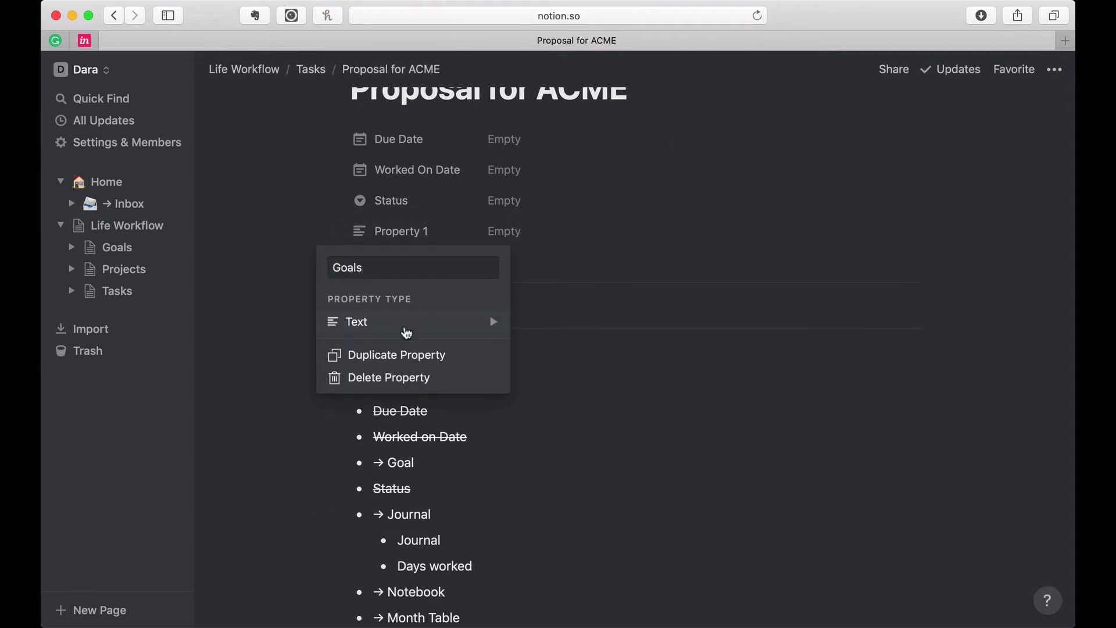
pyautogui.click(403, 329)
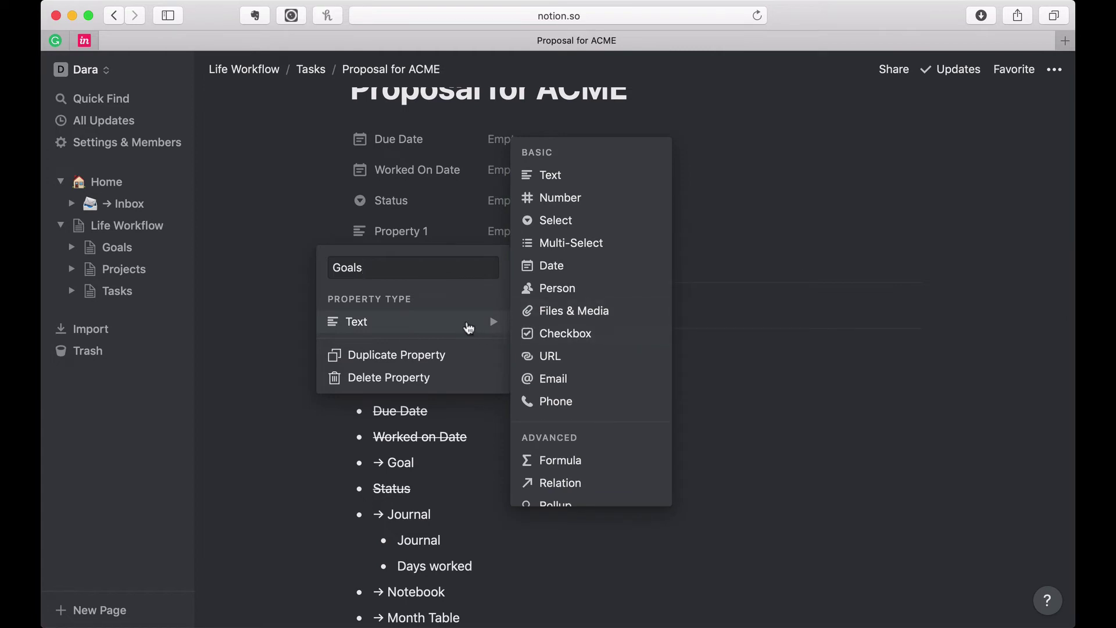
pyautogui.scroll(-3, 540, 401)
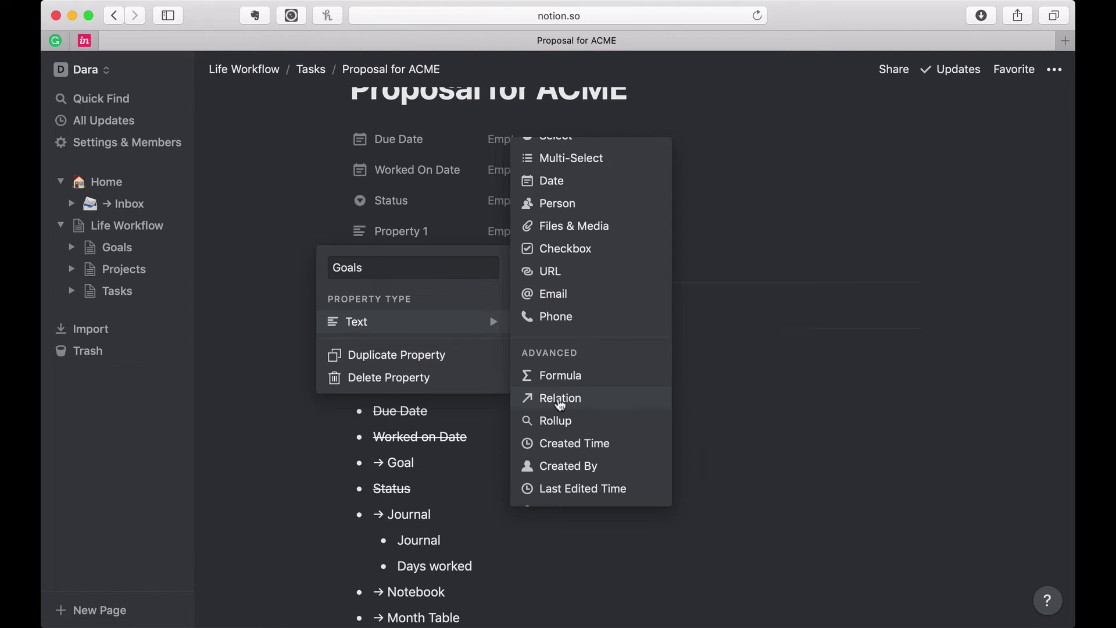
pyautogui.click(560, 401)
pyautogui.click(556, 348)
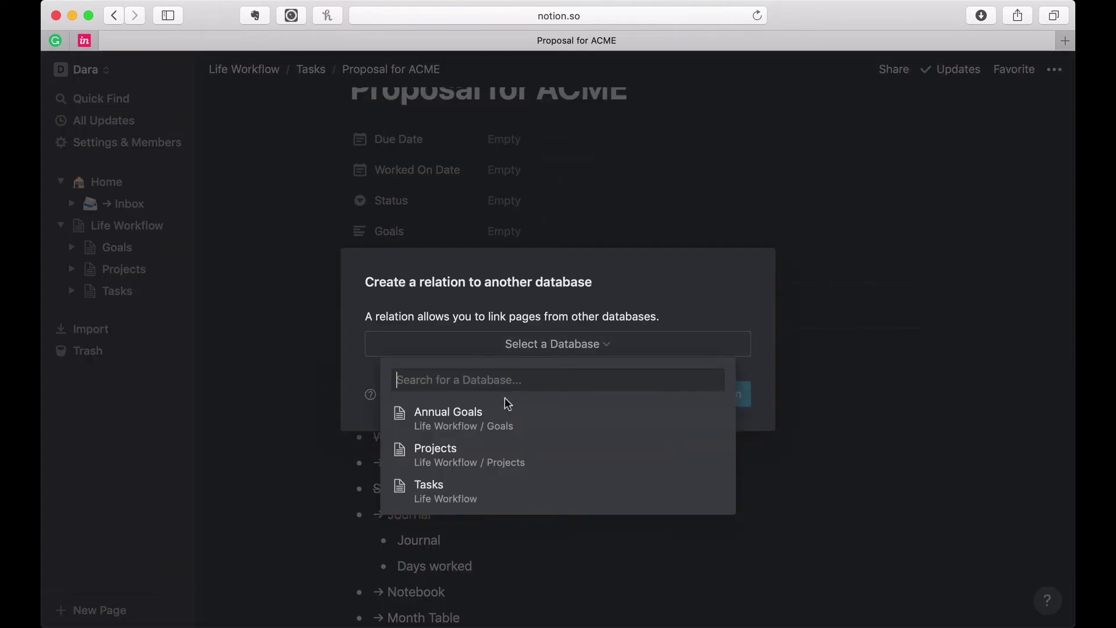
pyautogui.click(494, 416)
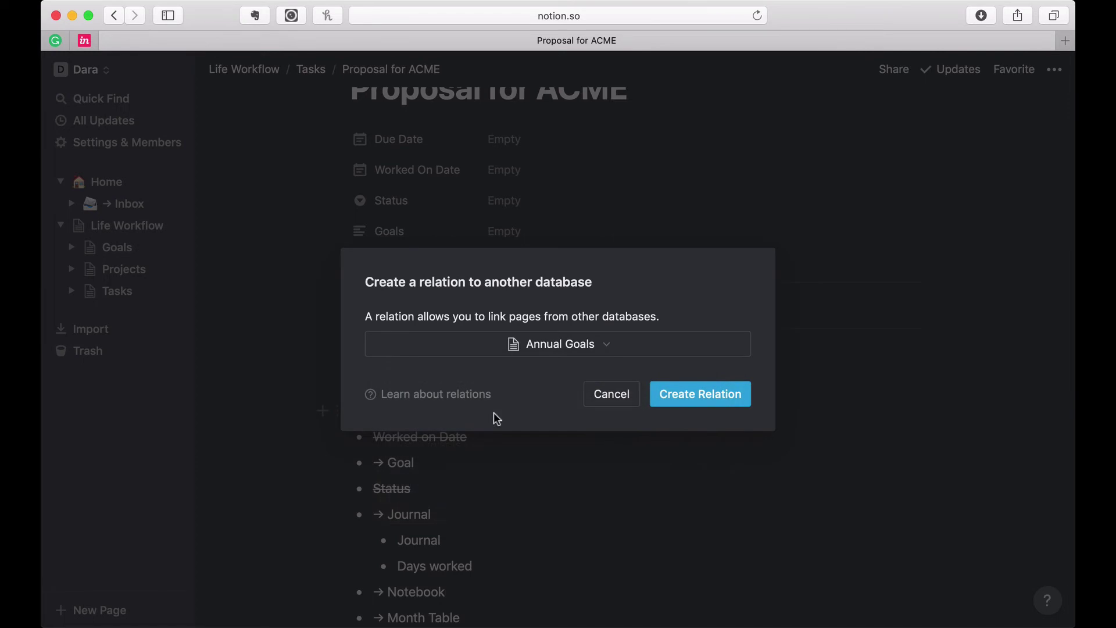
pyautogui.click(699, 396)
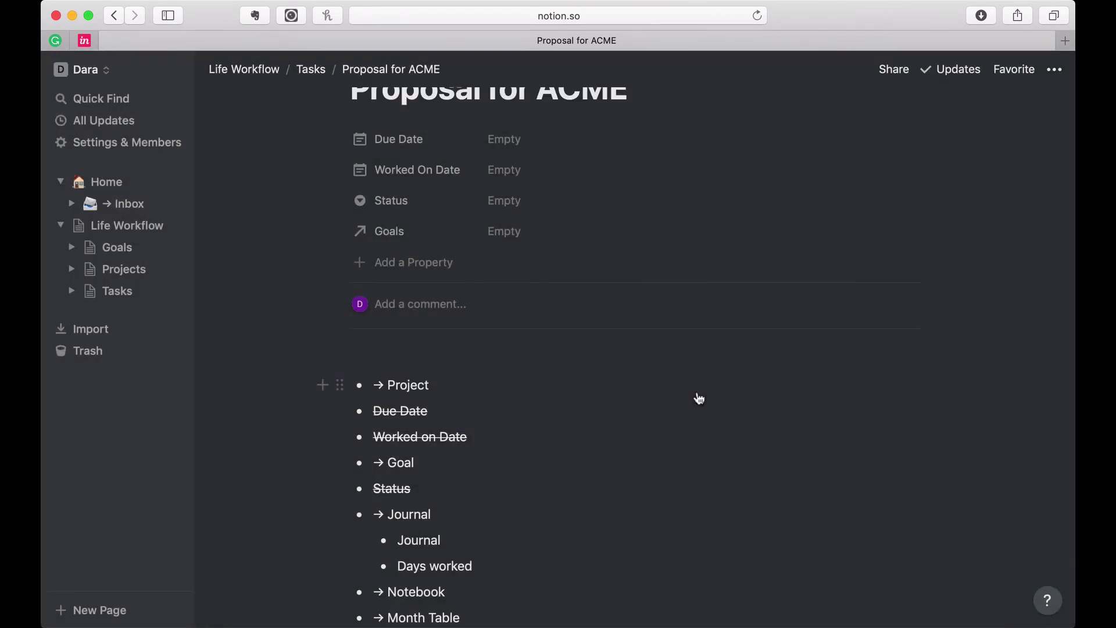
# Step: Add the Innovation goal to this task's Goals relation
pyautogui.scroll(3, 699, 398)
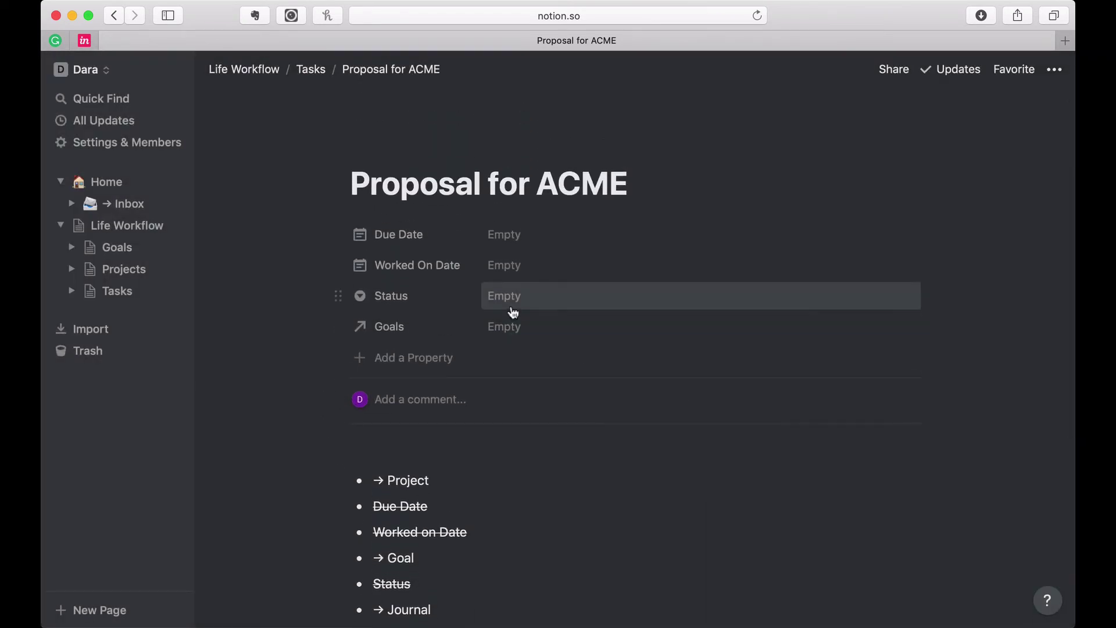
pyautogui.click(516, 338)
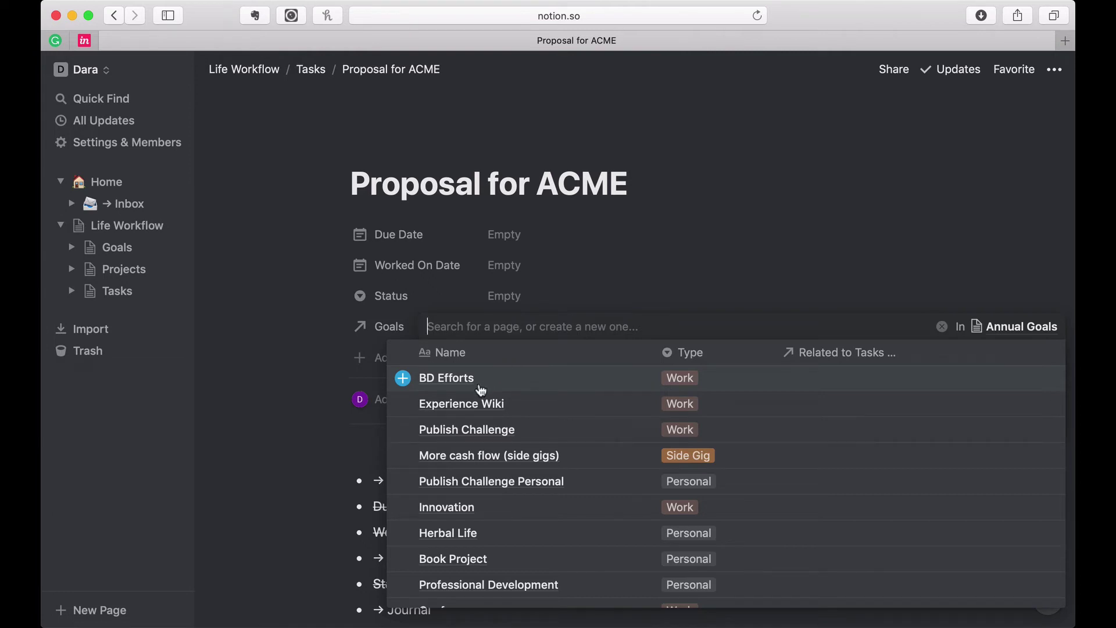
pyautogui.click(401, 510)
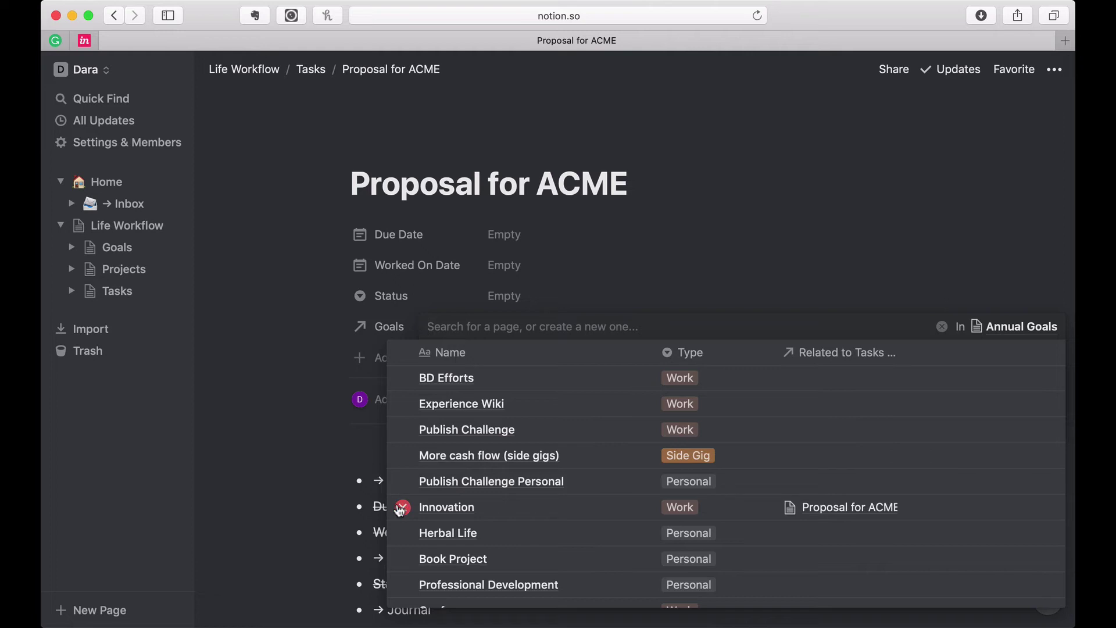
pyautogui.click(277, 444)
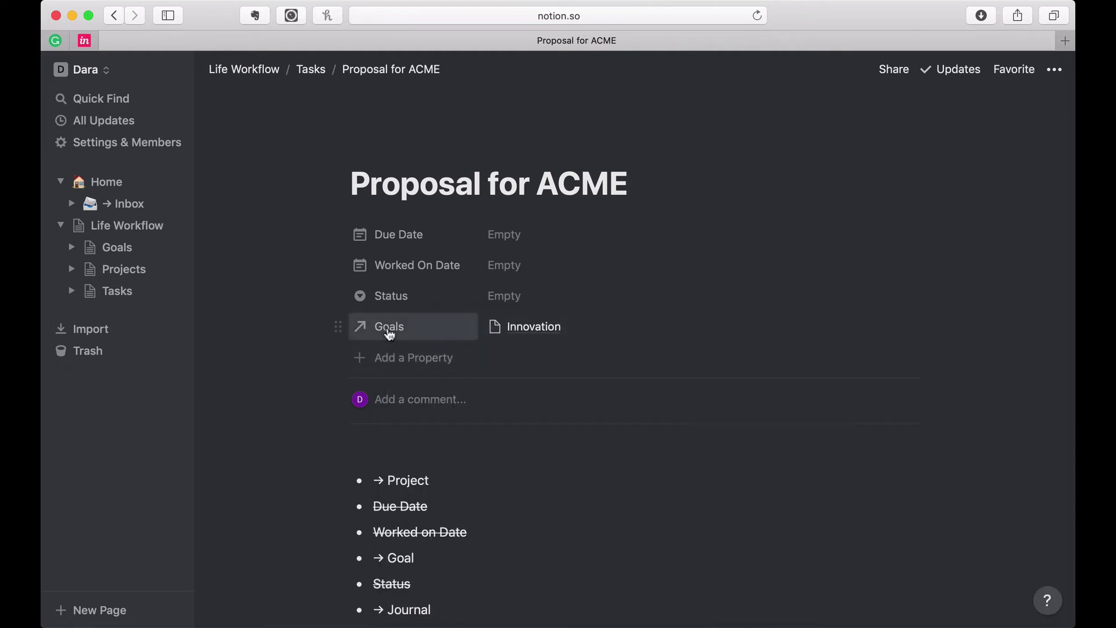
# Step: Preview Innovation to confirm it lists Proposal for ACME, then add a new property below Goals
pyautogui.click(542, 333)
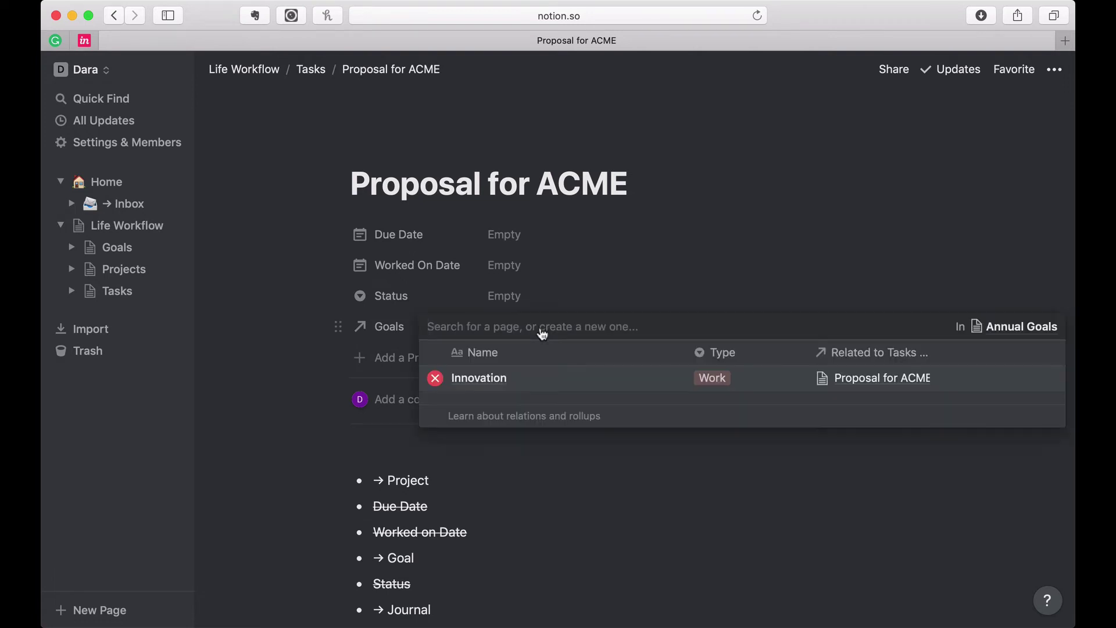
pyautogui.click(482, 380)
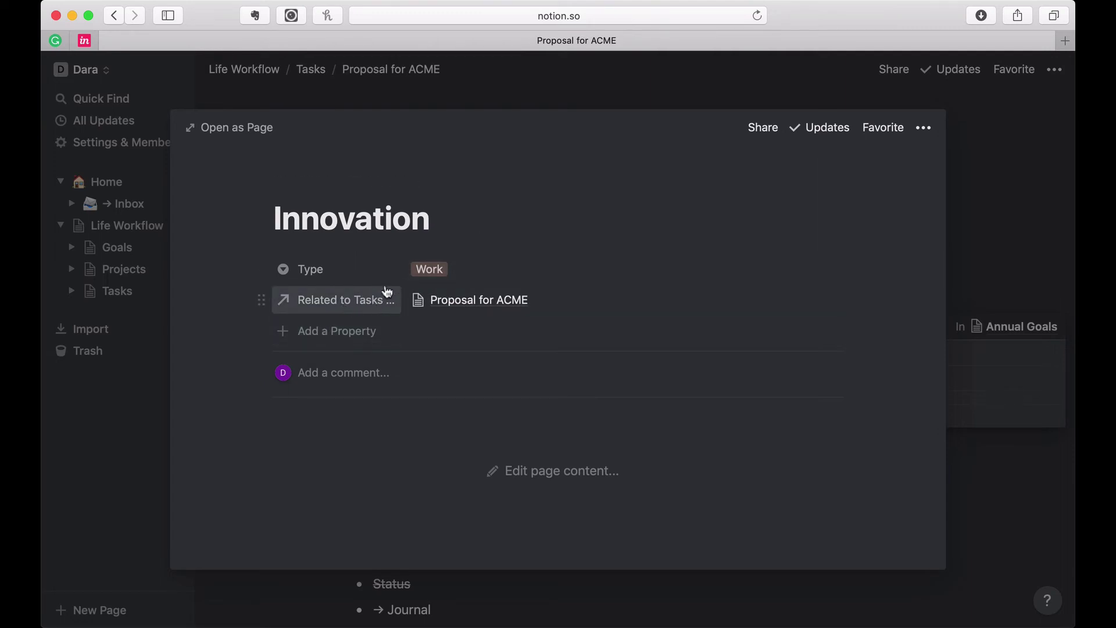
pyautogui.click(467, 91)
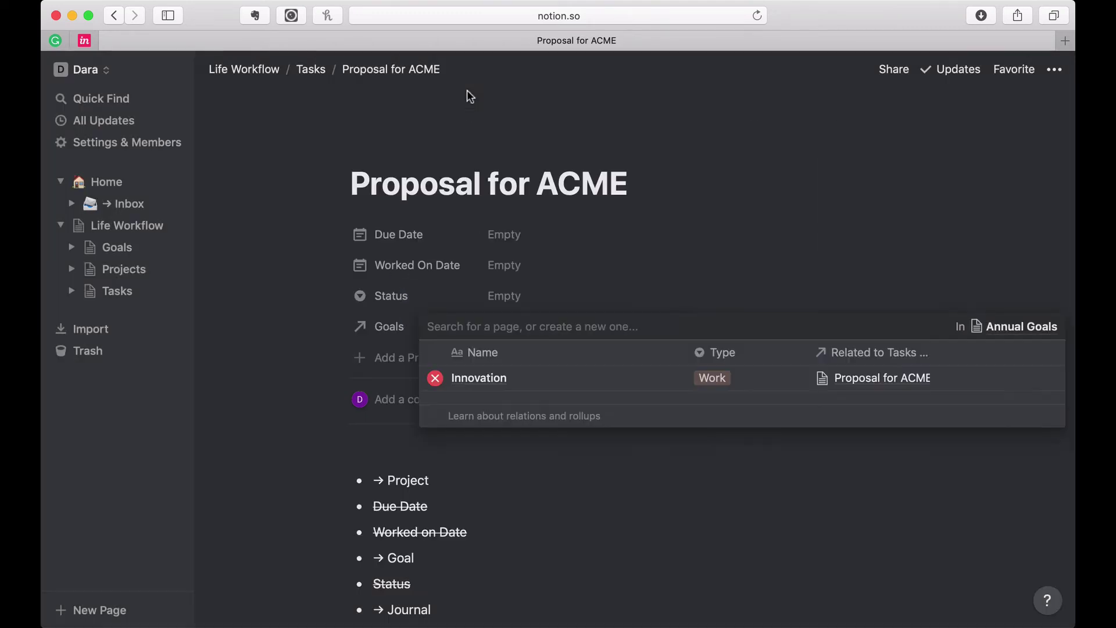
pyautogui.click(329, 316)
pyautogui.click(406, 358)
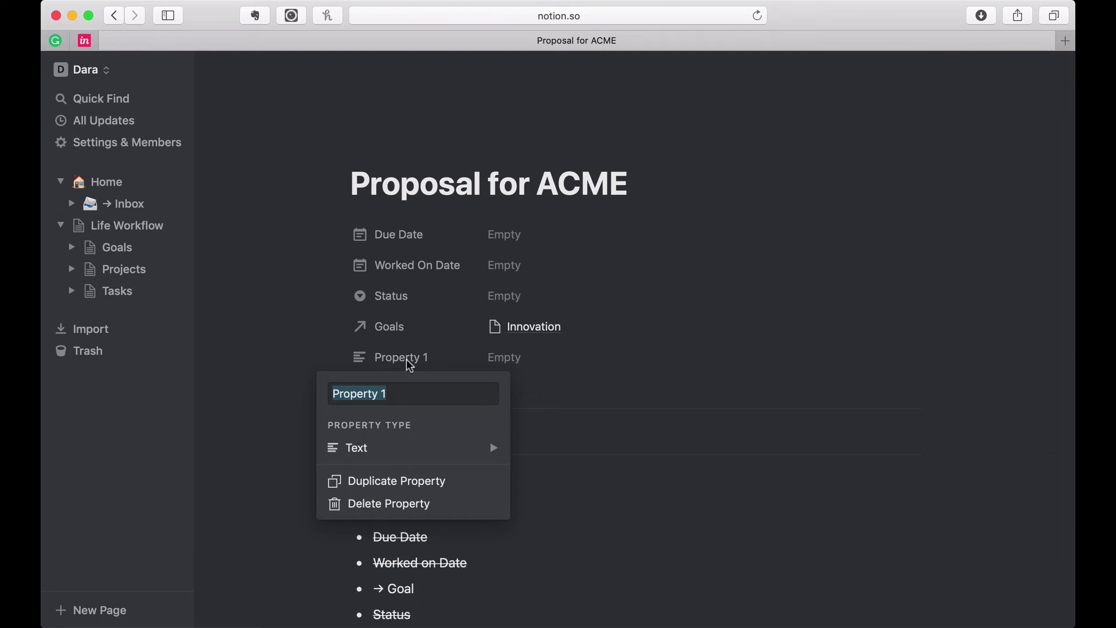
# Step: Rename Property 1 to Project and make it a Relation to the Projects database
pyautogui.click(306, 402)
pyautogui.scroll(-3, 307, 450)
pyautogui.scroll(2, 311, 445)
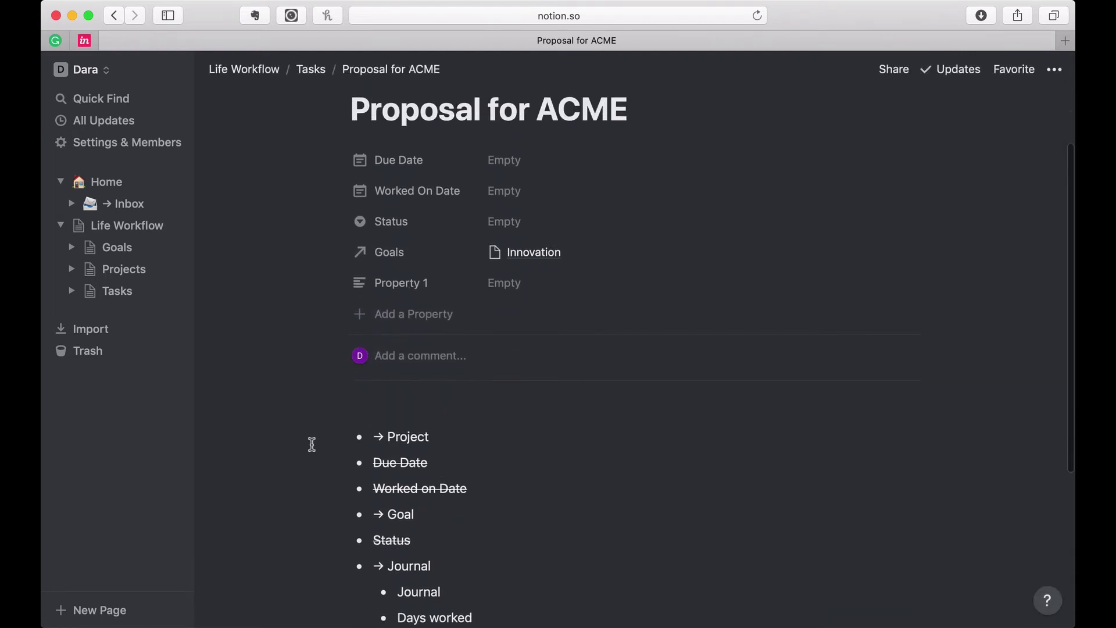
pyautogui.click(413, 284)
pyautogui.write('Project')
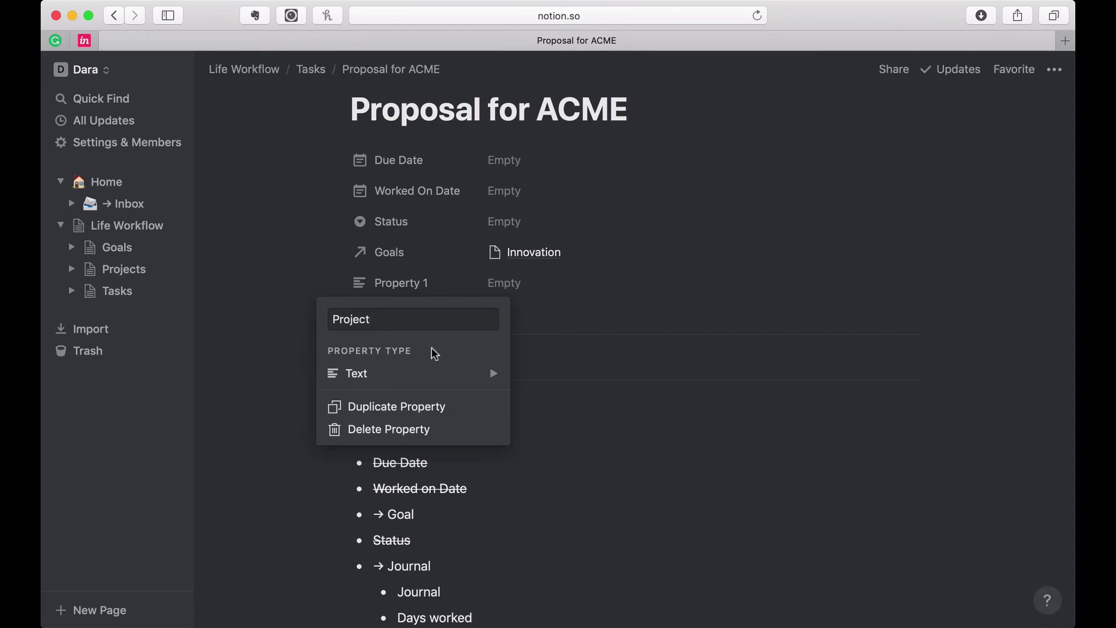
pyautogui.click(431, 375)
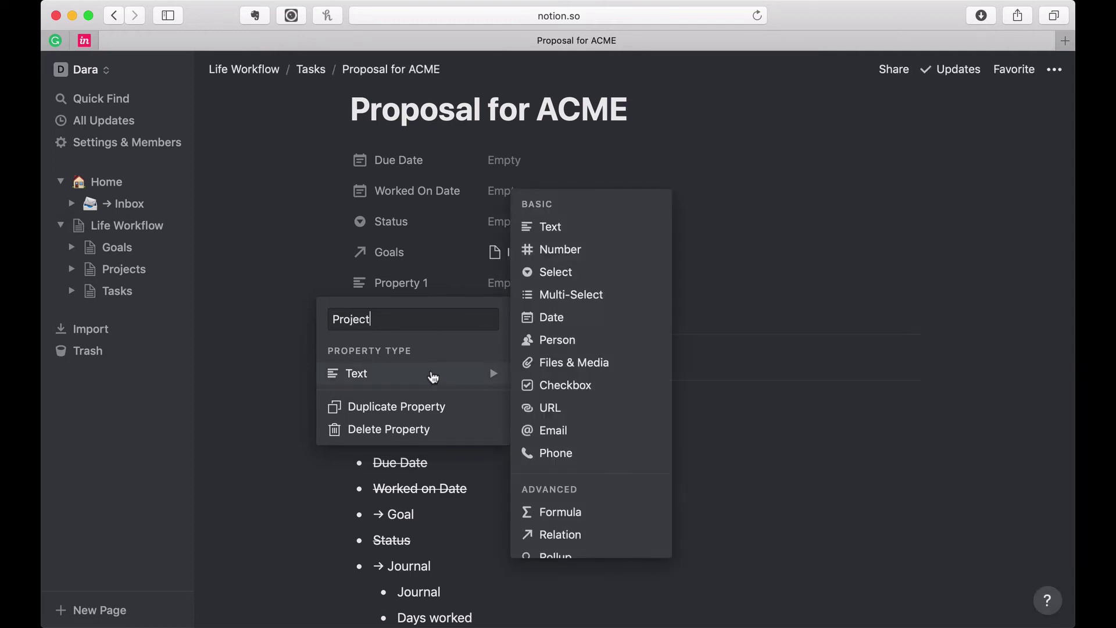
pyautogui.click(532, 534)
pyautogui.click(537, 344)
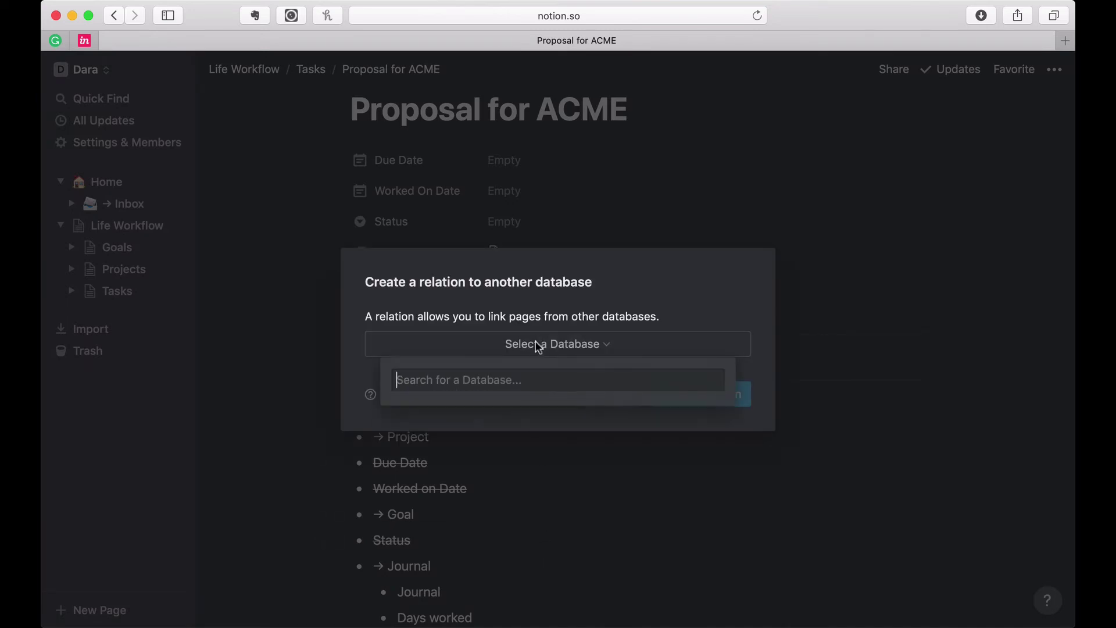
pyautogui.click(473, 455)
pyautogui.click(683, 407)
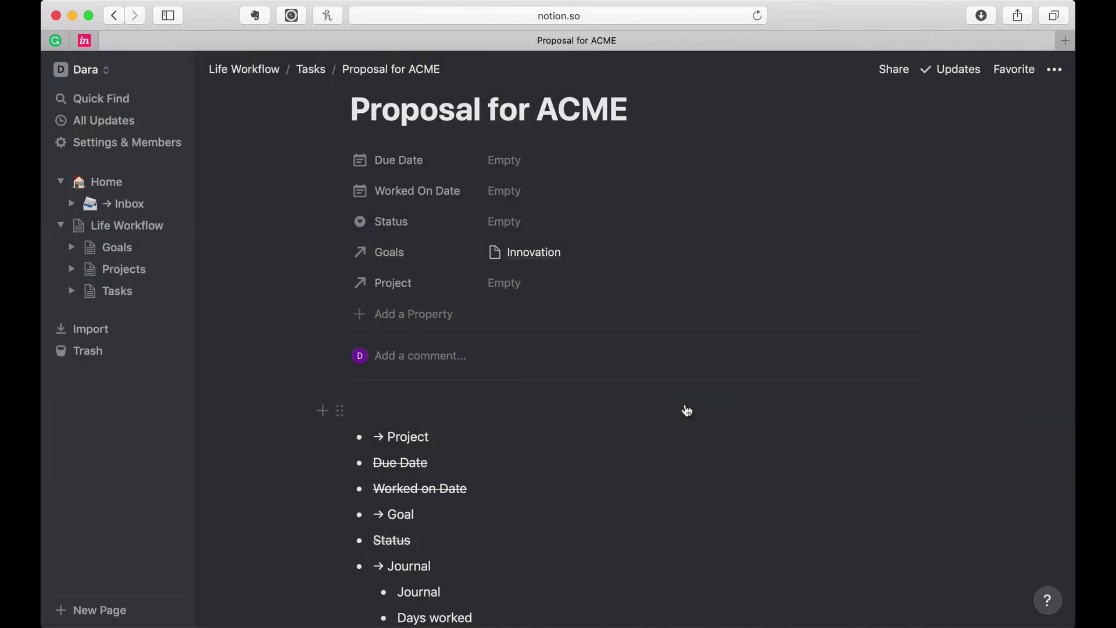
# Step: Link this task to the ACME project in the Project relation
pyautogui.click(509, 292)
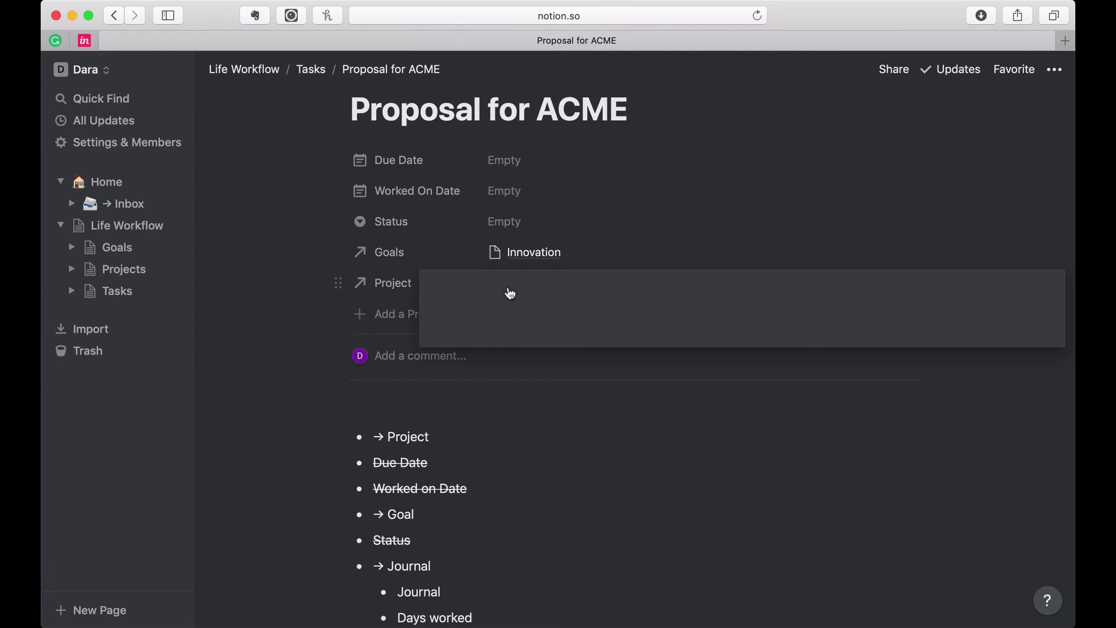
pyautogui.click(647, 250)
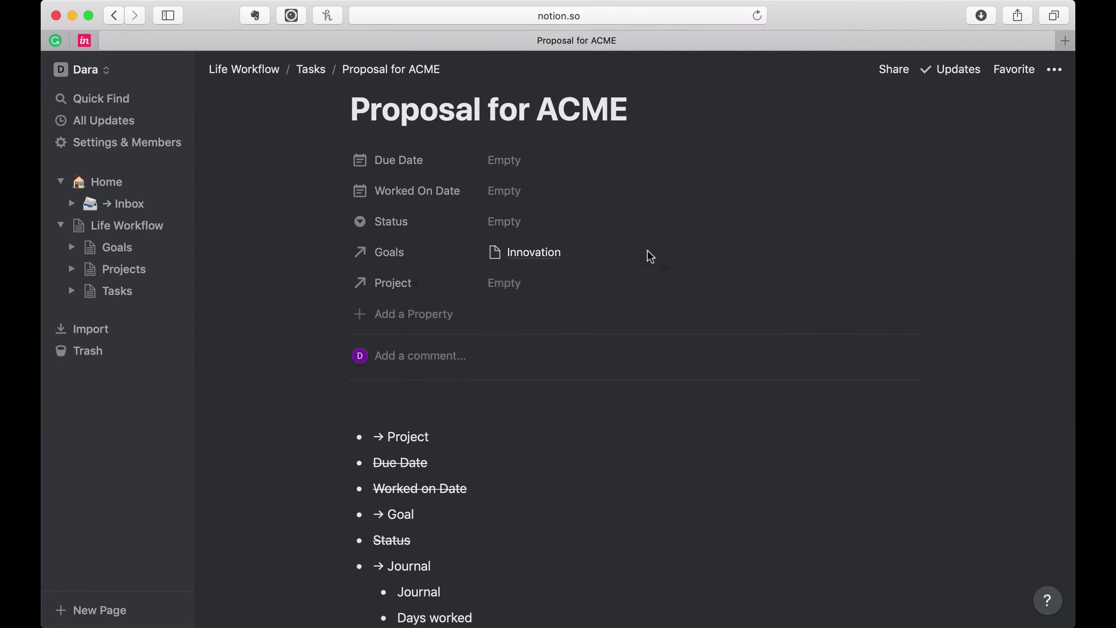
pyautogui.click(536, 287)
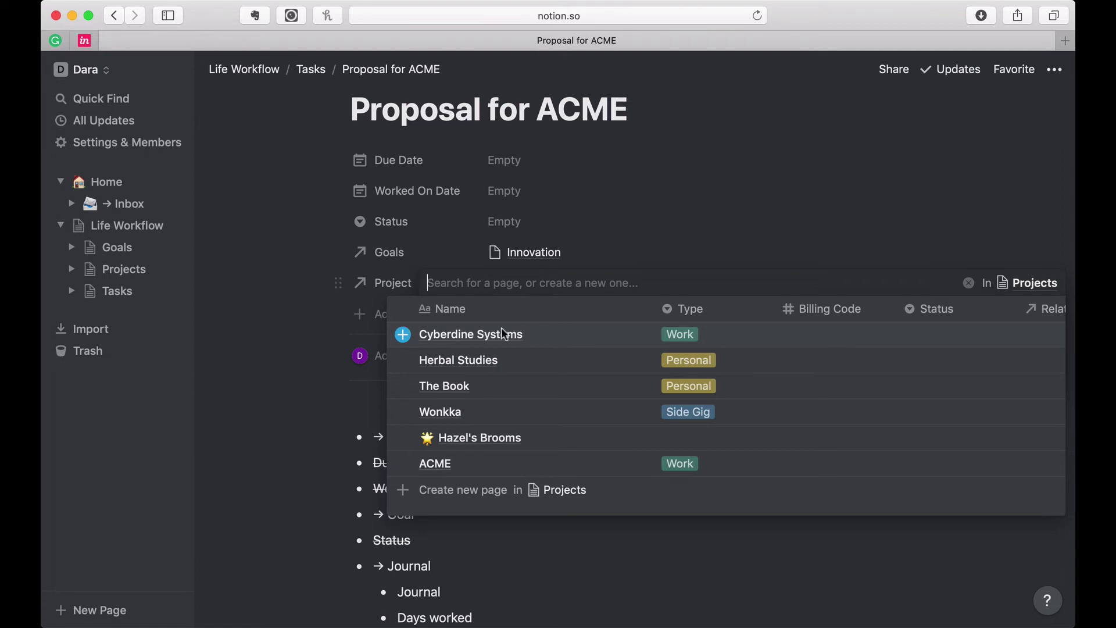
pyautogui.click(403, 464)
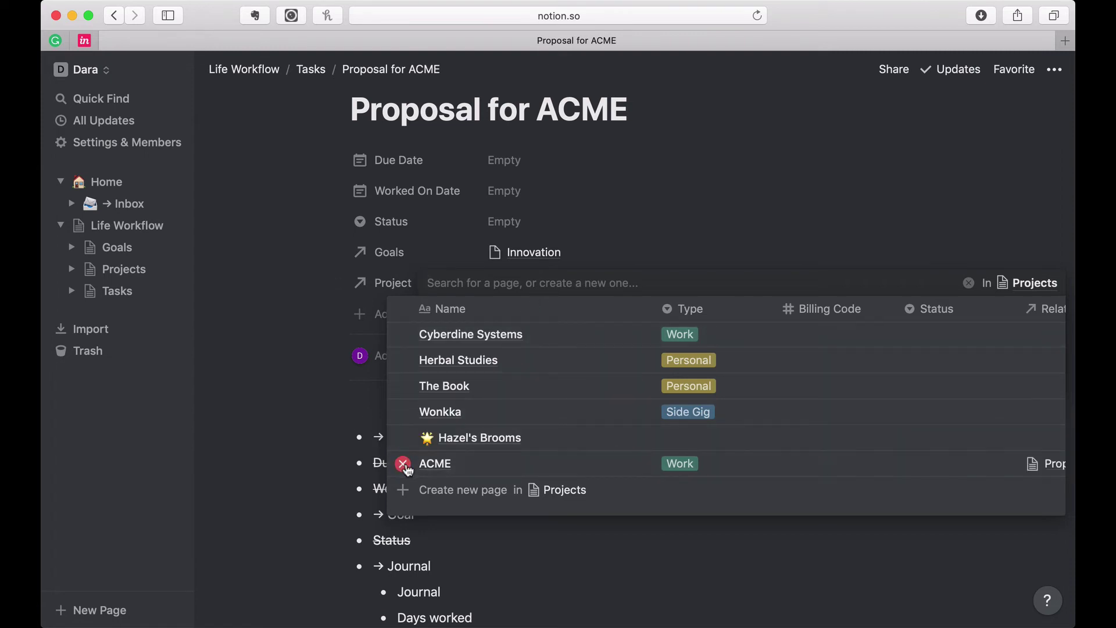
pyautogui.click(306, 468)
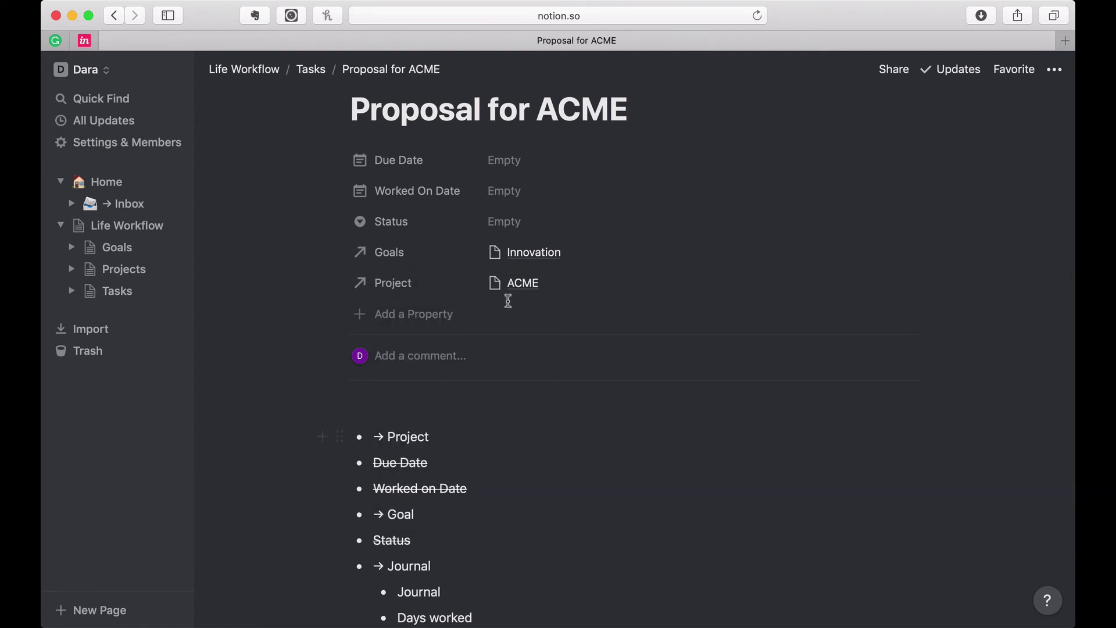
pyautogui.click(571, 287)
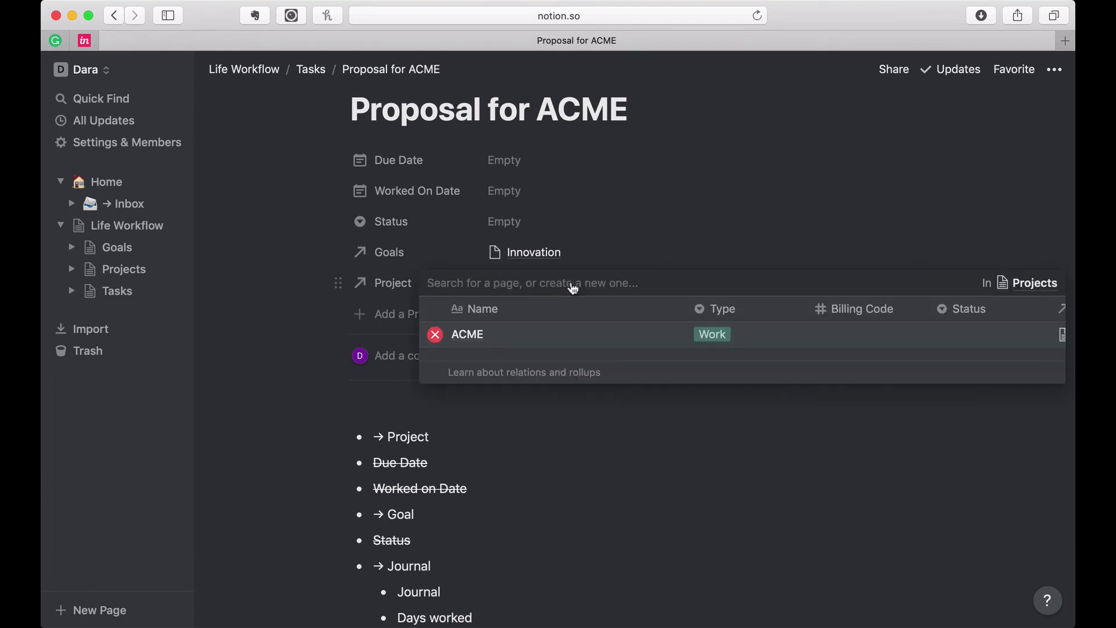
pyautogui.click(590, 507)
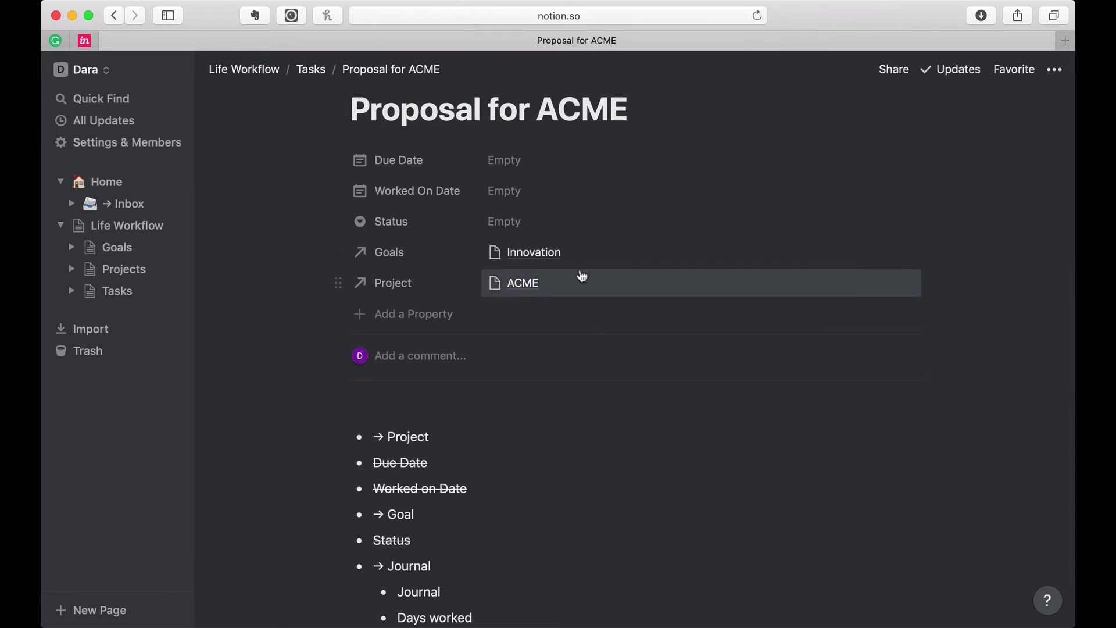
# Step: Set the Due Date to Apr 19, 2019
pyautogui.click(493, 174)
pyautogui.click(633, 325)
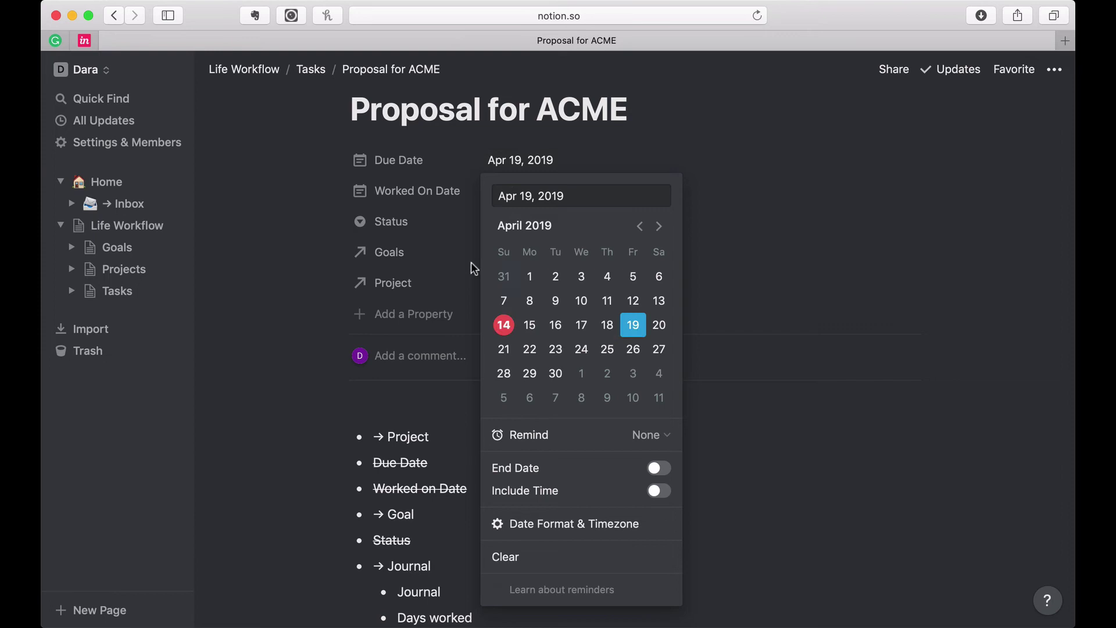
pyautogui.click(281, 291)
# Step: Set the Worked On Date to Apr 16, 2019
pyautogui.click(501, 204)
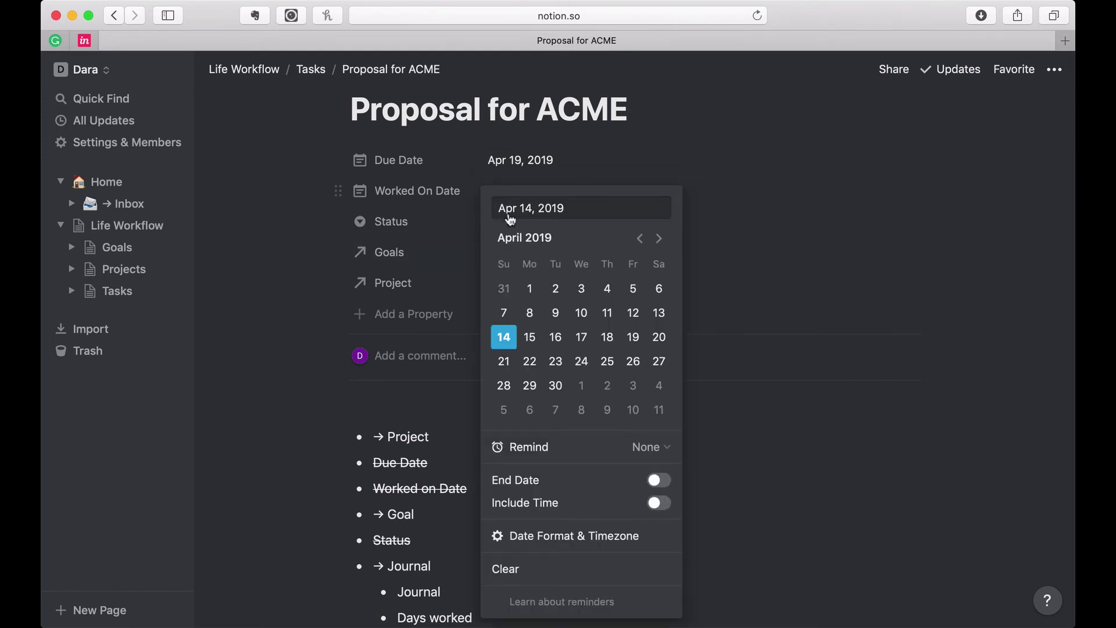
pyautogui.click(562, 342)
pyautogui.click(291, 334)
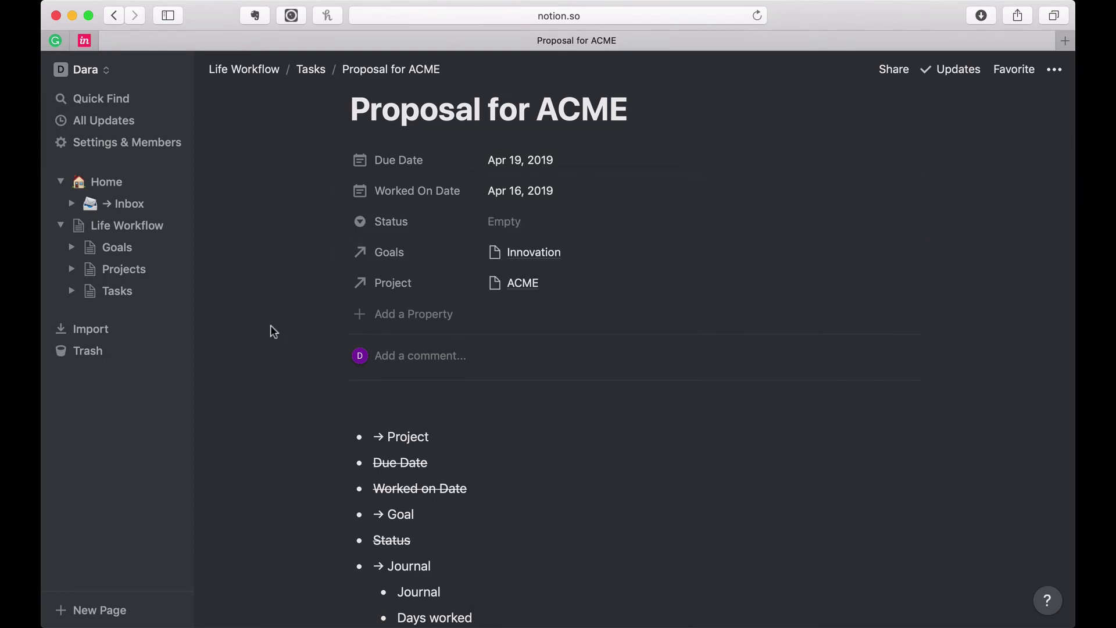
pyautogui.click(496, 232)
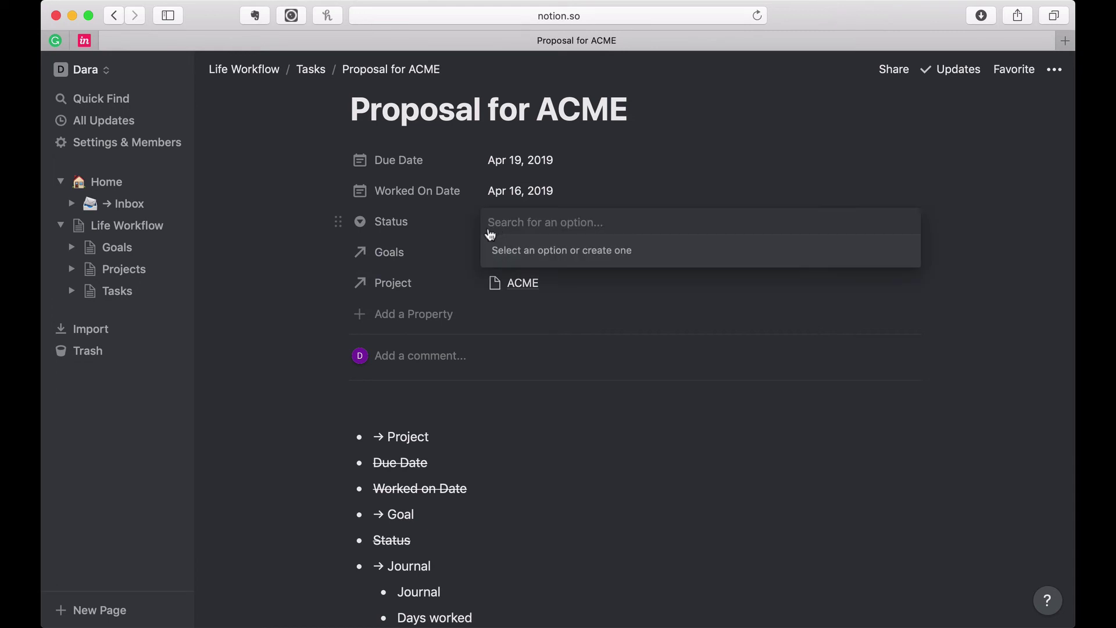
pyautogui.click(285, 281)
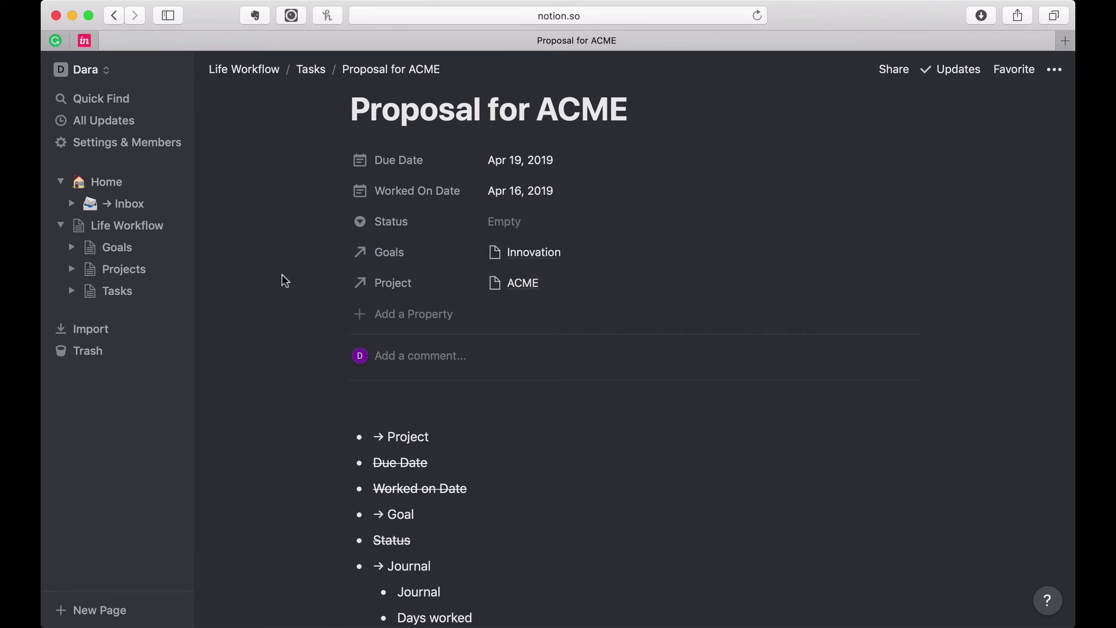
pyautogui.scroll(-3, 435, 427)
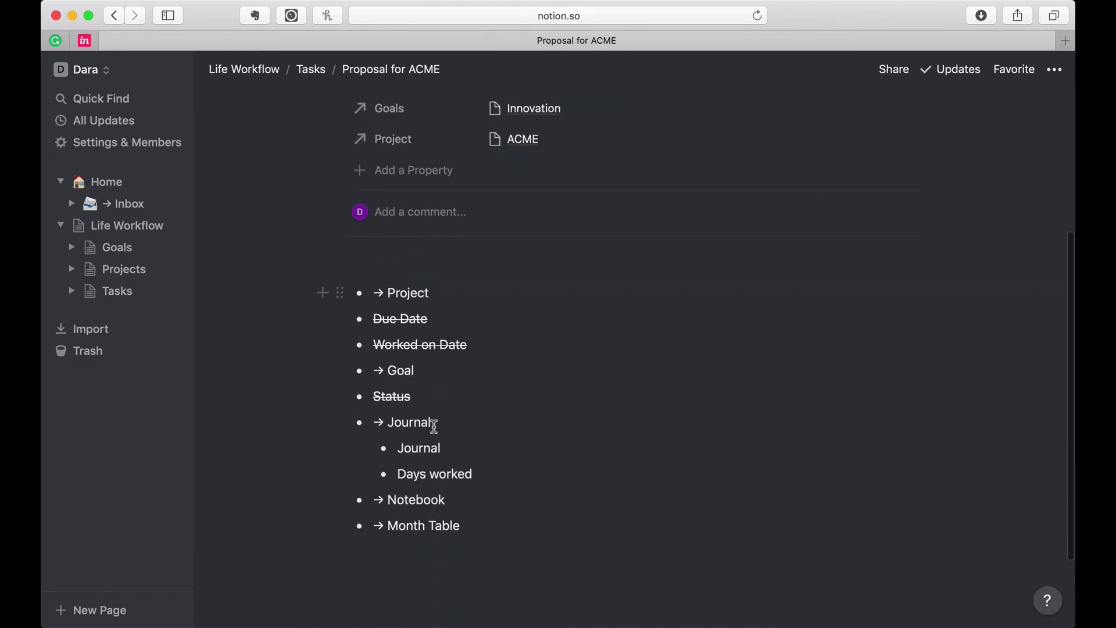
pyautogui.scroll(5, 436, 429)
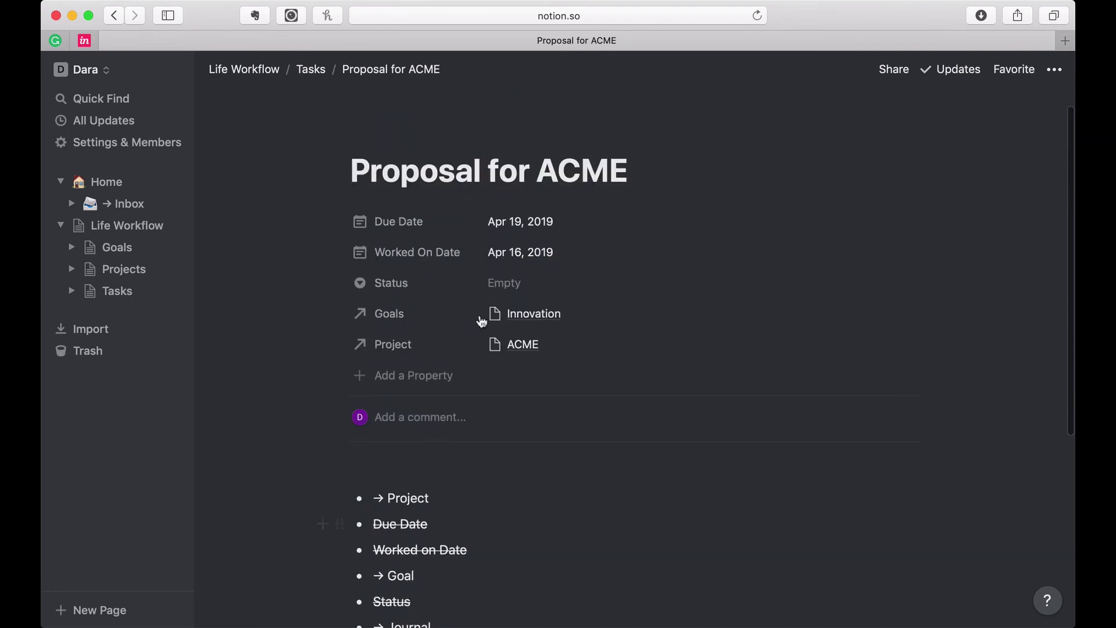
# Step: Add an In Progress option to Status and switch Status to Multi-Select
pyautogui.click(501, 289)
pyautogui.write('I')
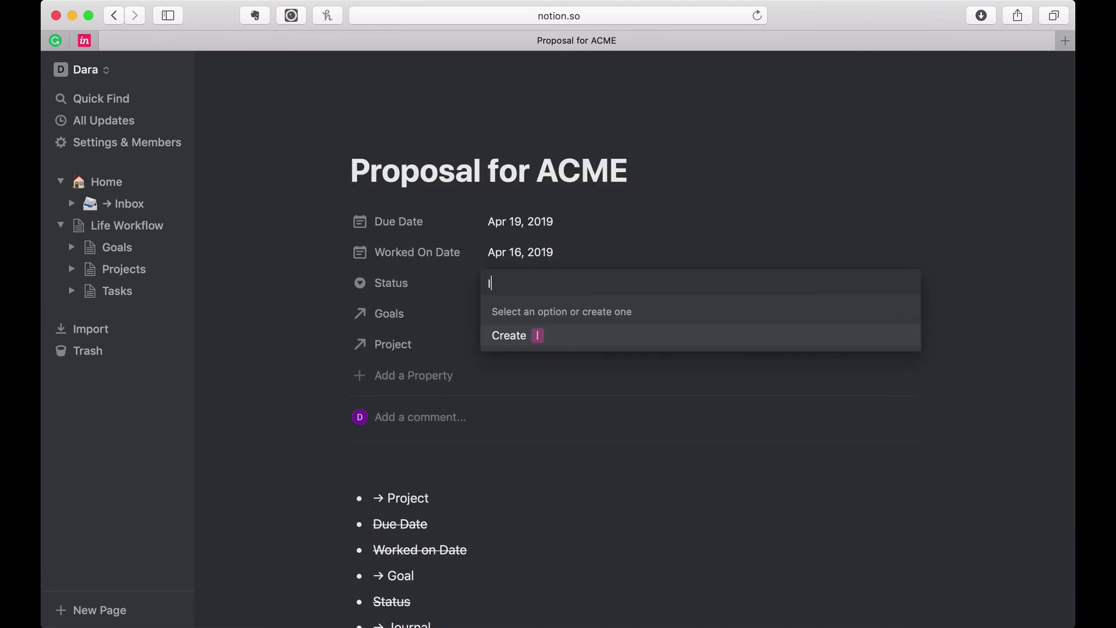
pyautogui.write('n Progress')
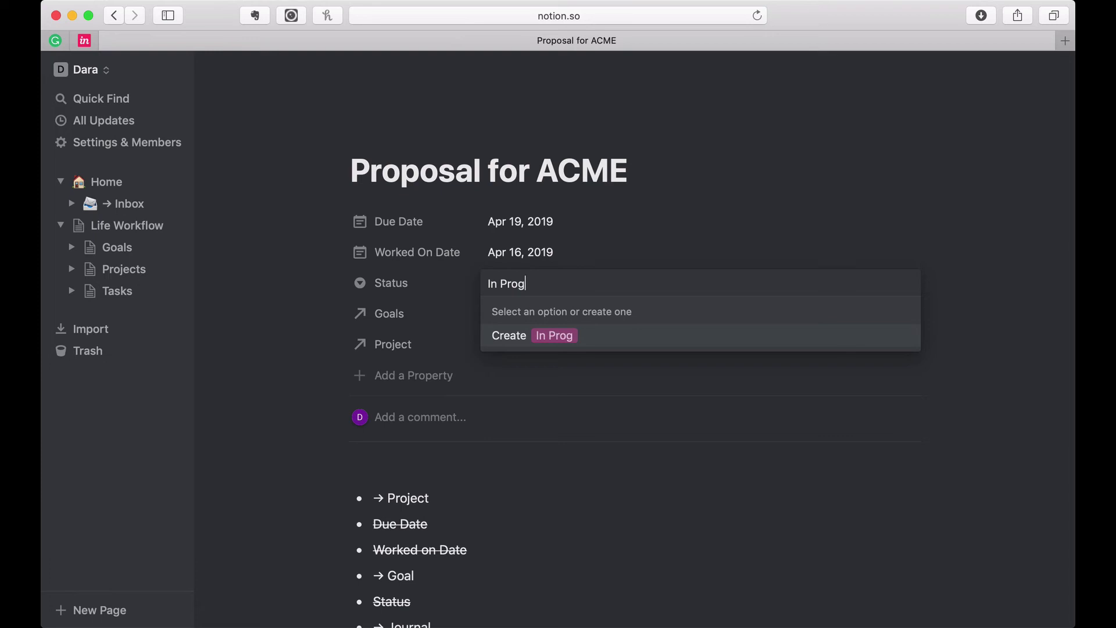
pyautogui.press('Return')
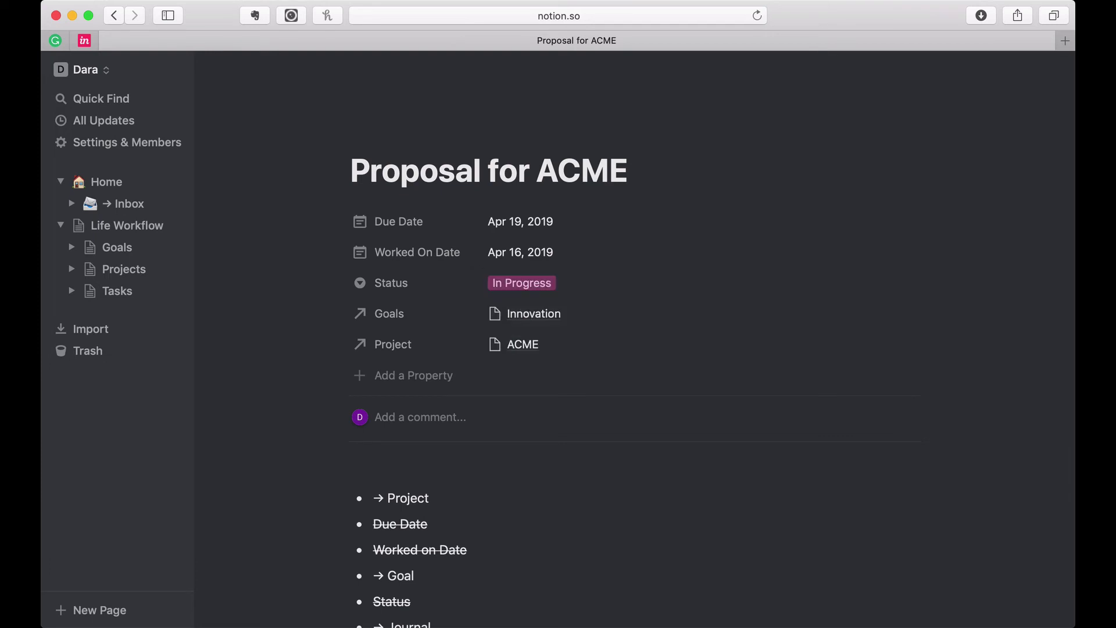
pyautogui.click(381, 286)
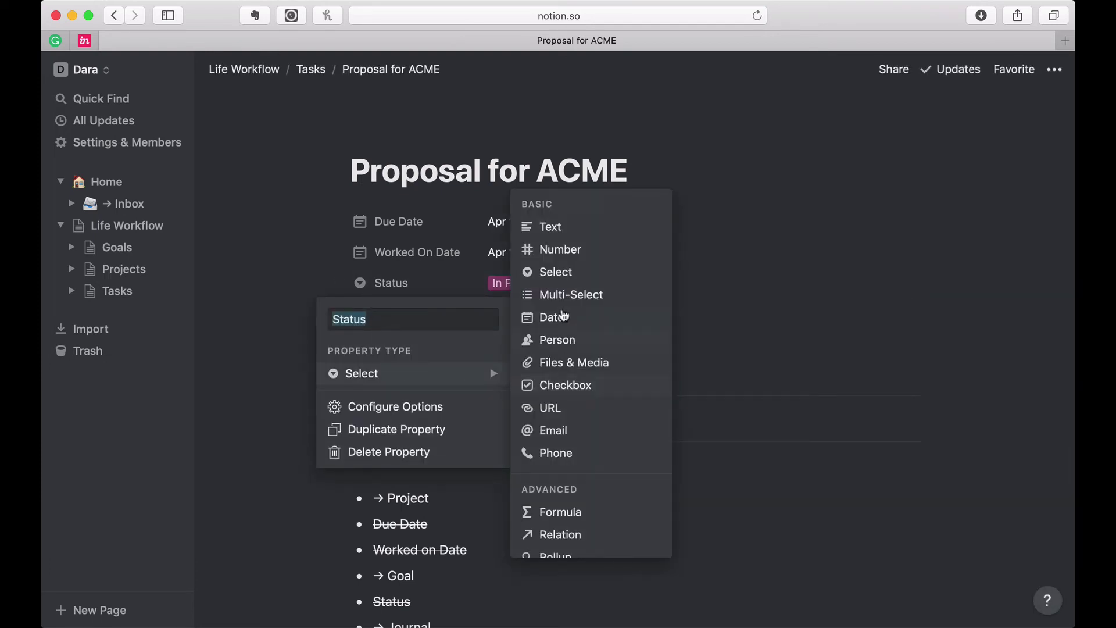
pyautogui.click(566, 295)
# Step: Add On Hold and Need Input as Status options
pyautogui.click(600, 289)
pyautogui.write('M')
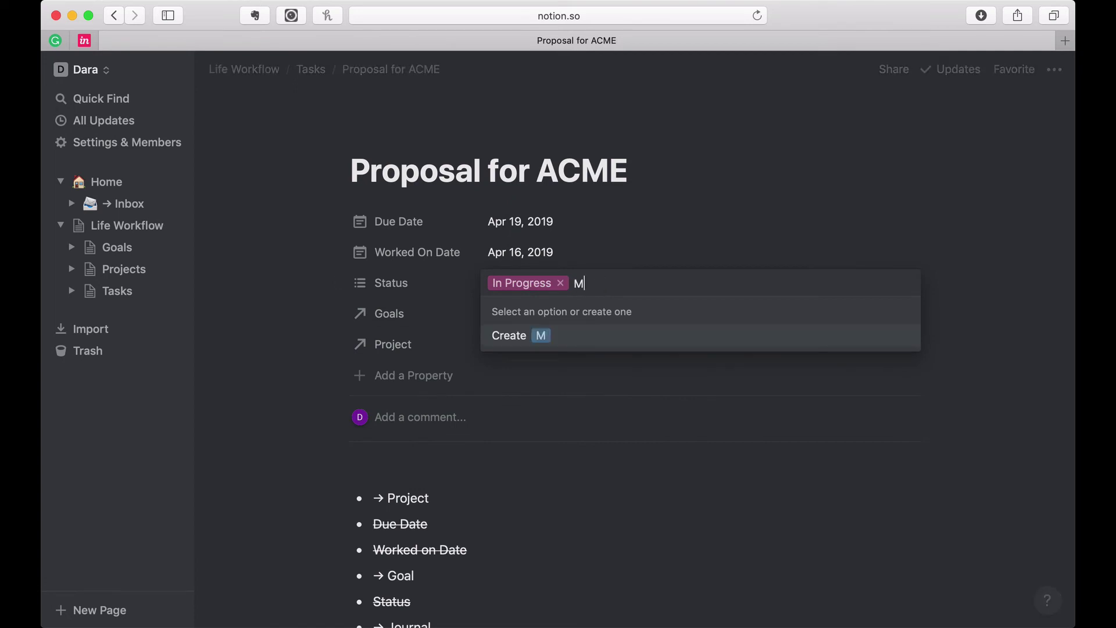
pyautogui.press('BackSpace')
pyautogui.write('Wo')
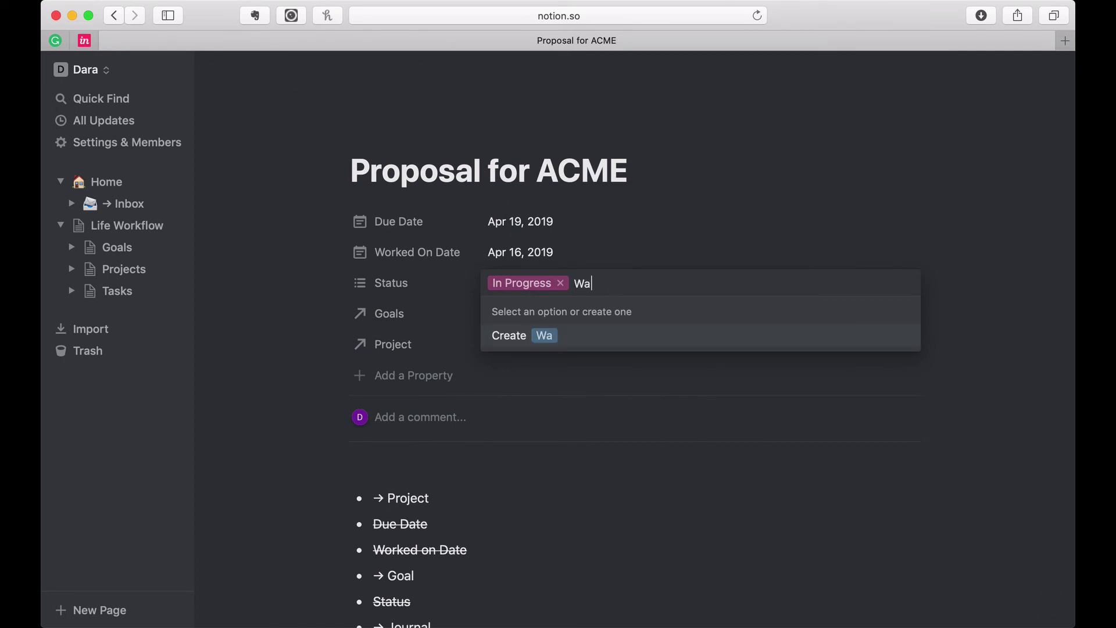
pyautogui.press('BackSpace')
pyautogui.press('BackSpace')
pyautogui.write('On Hold')
pyautogui.press('Return')
pyautogui.write('N')
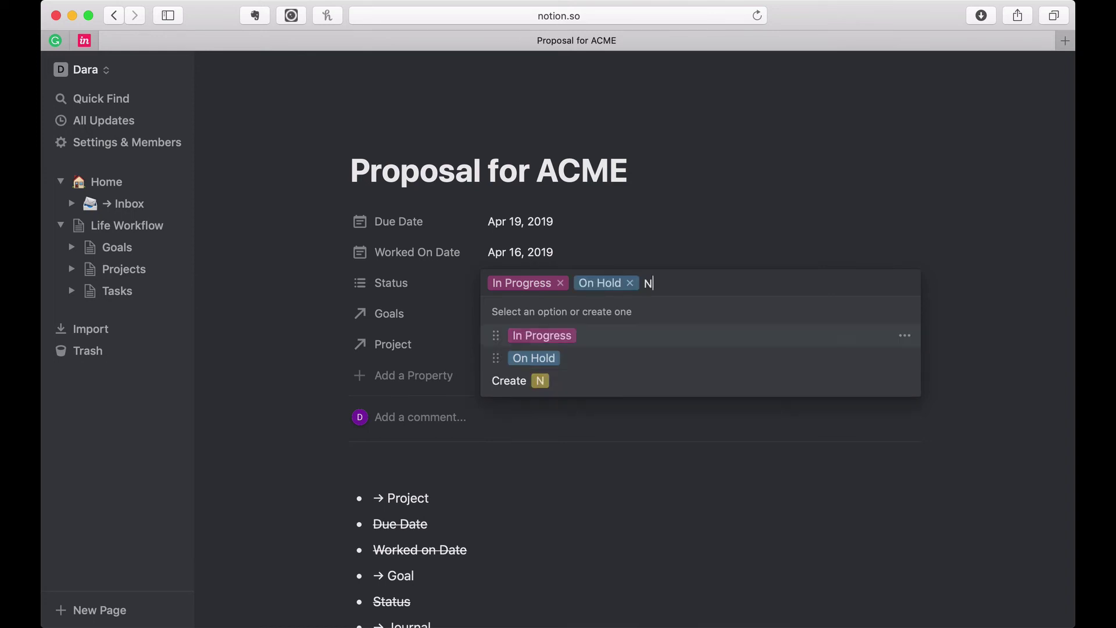
pyautogui.write('eed Input')
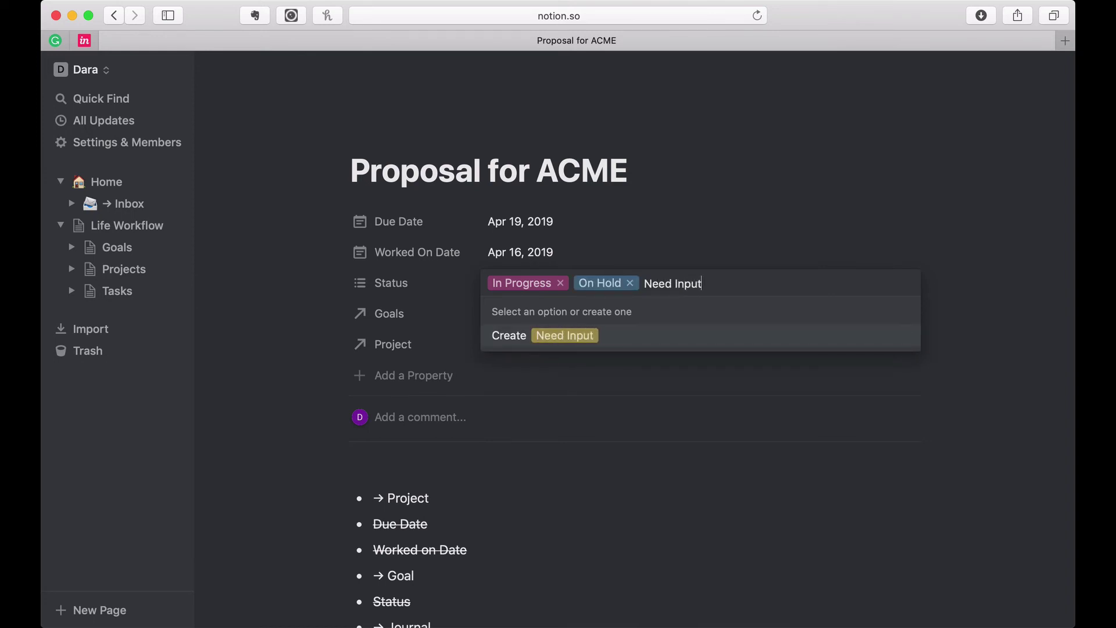
pyautogui.press('Return')
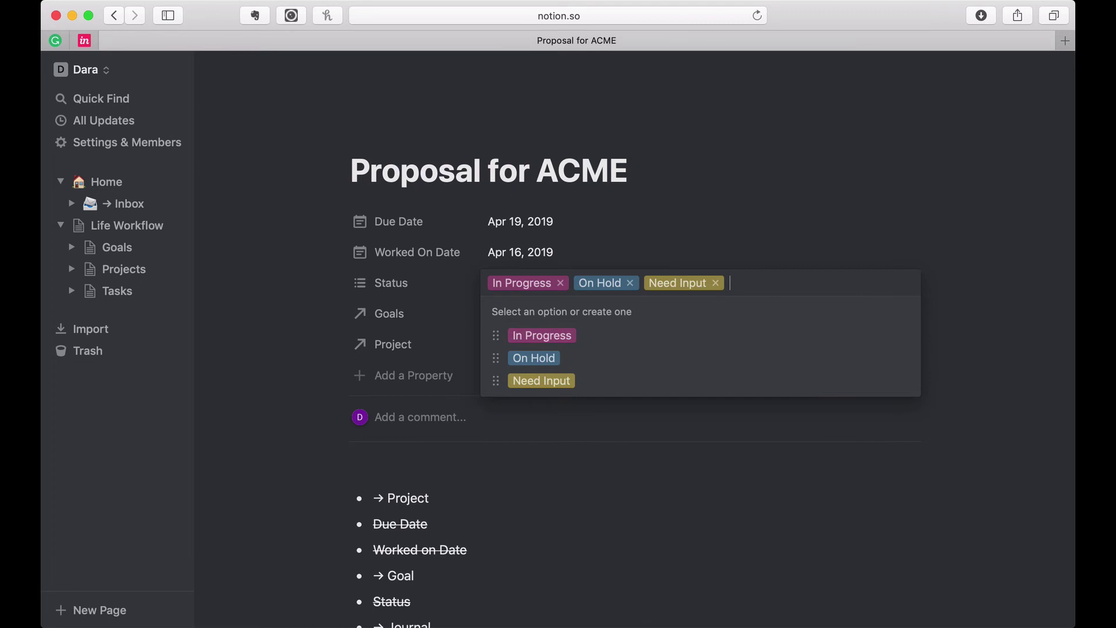
# Step: Add Demo and Complete Status options, removing the Demo tag from this task
pyautogui.write('Com')
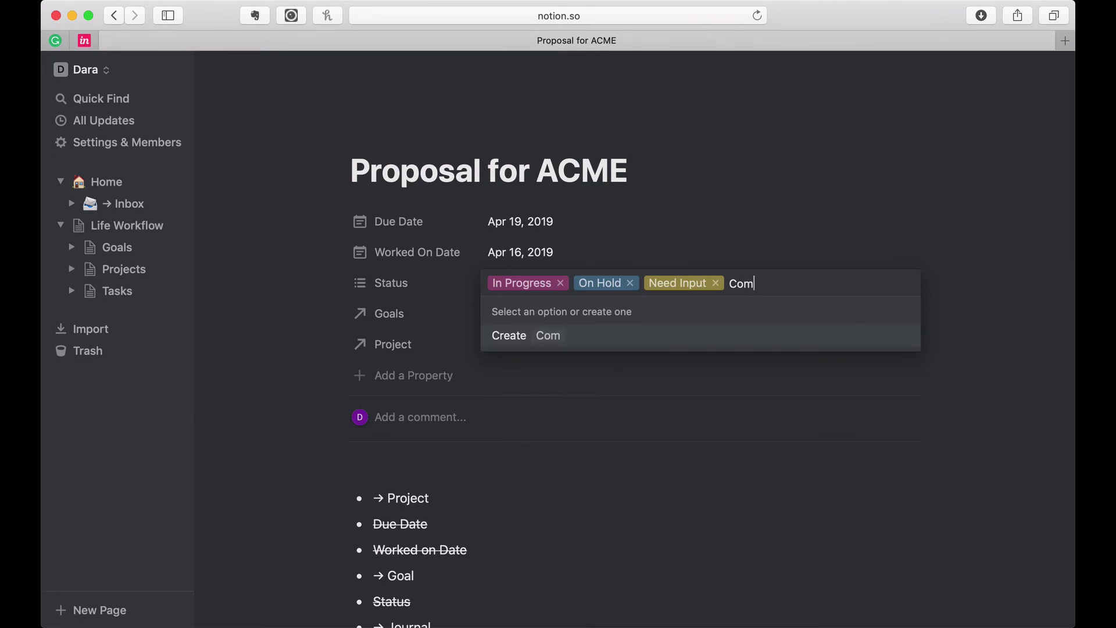
pyautogui.press('BackSpace')
pyautogui.press('BackSpace')
pyautogui.press('BackSpace')
pyautogui.write('De')
pyautogui.press('Return')
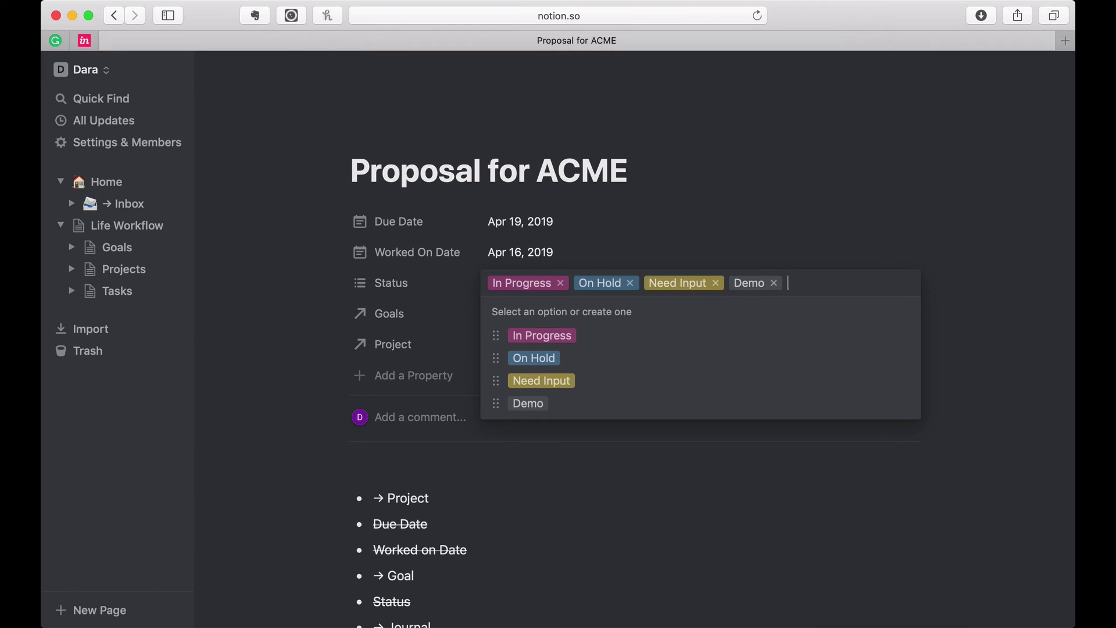
pyautogui.write('Co')
pyautogui.press('BackSpace')
pyautogui.press('BackSpace')
pyautogui.press('BackSpace')
pyautogui.press('BackSpace')
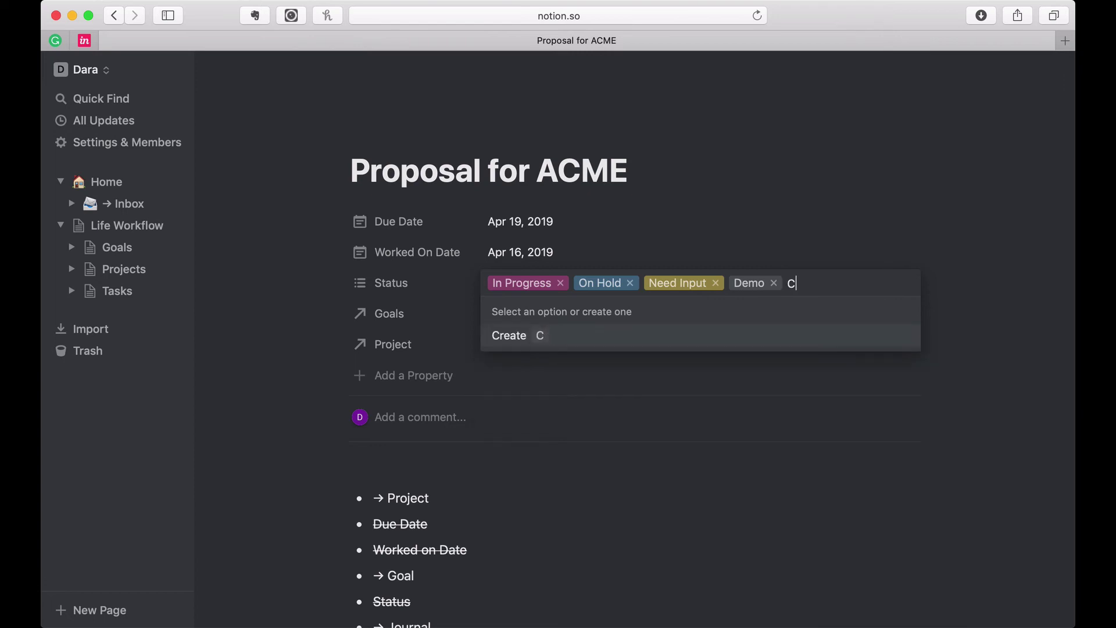
pyautogui.write('C')
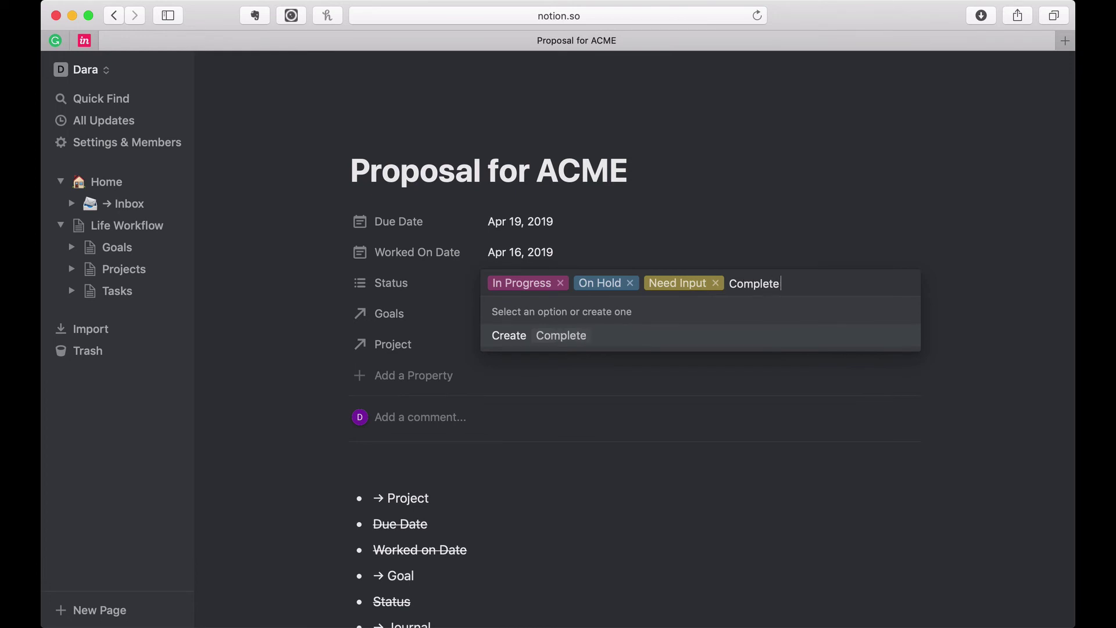
pyautogui.press('Return')
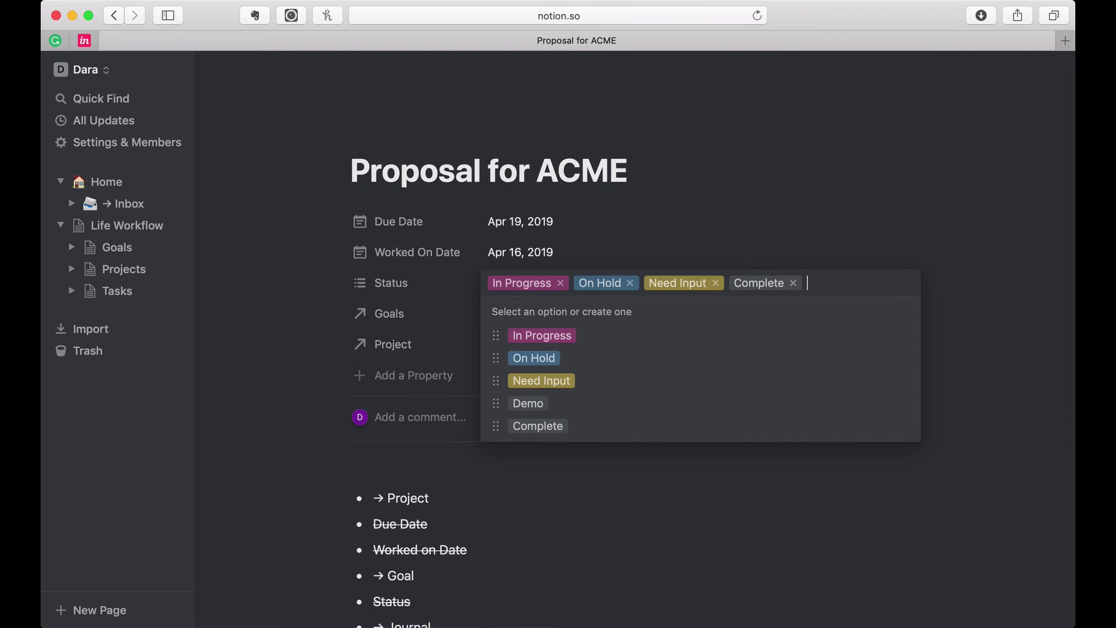
# Step: Remove On Hold, Need Input, Complete and In Progress from this task's Status
pyautogui.click(630, 283)
pyautogui.click(646, 283)
pyautogui.click(640, 283)
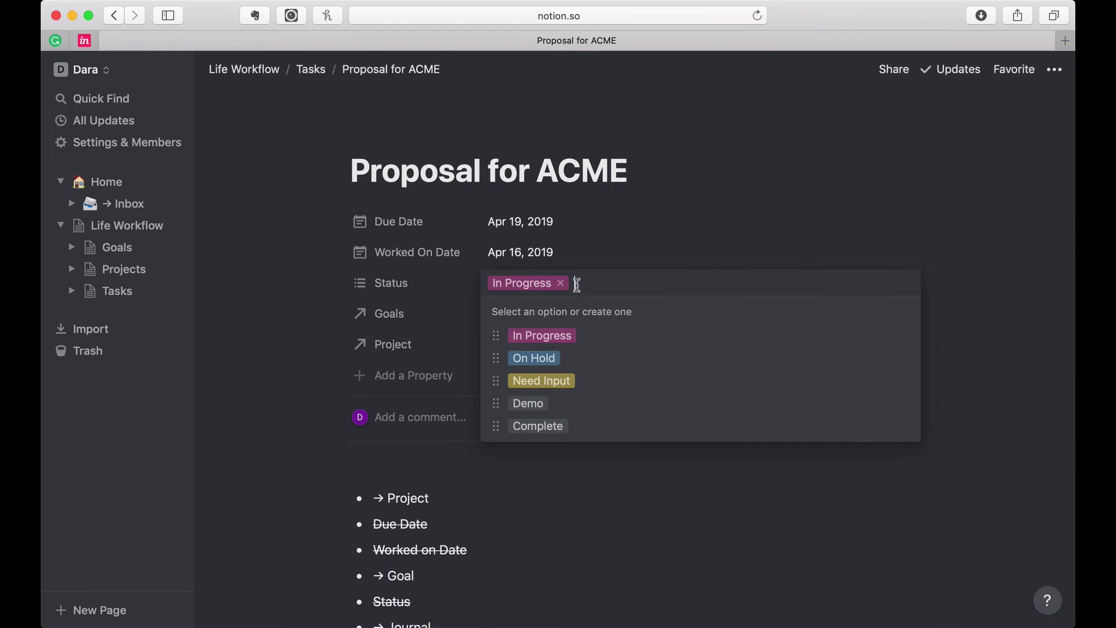
pyautogui.click(560, 283)
pyautogui.click(423, 291)
# Step: Switch Status back to single Select and delete the Demo option
pyautogui.click(423, 290)
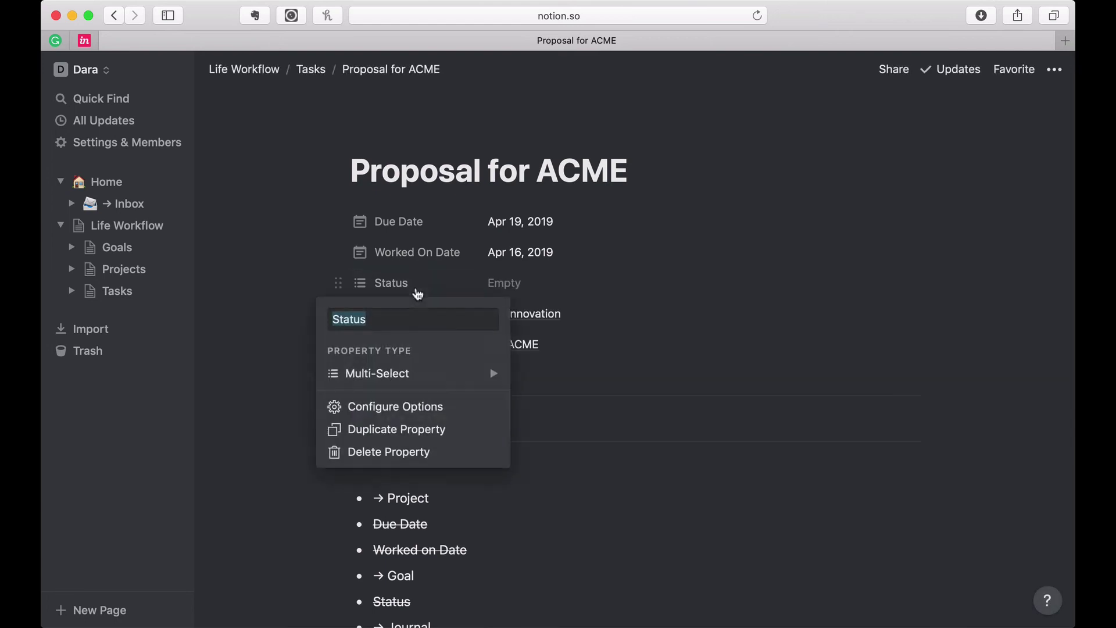
pyautogui.moveTo(433, 374)
pyautogui.click(559, 273)
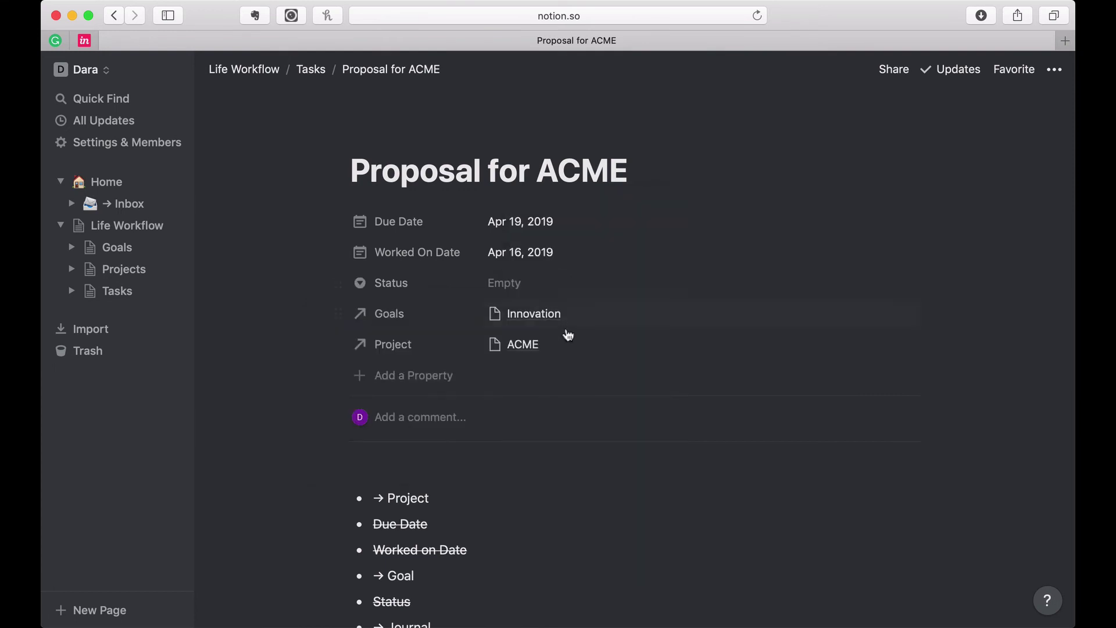
pyautogui.click(518, 297)
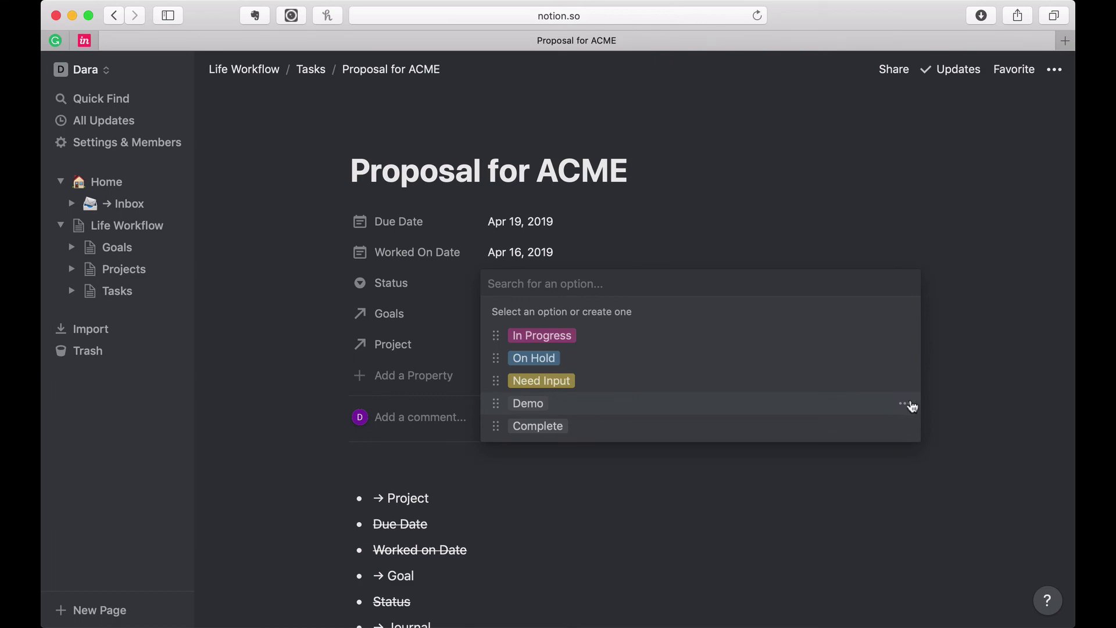
pyautogui.click(910, 405)
pyautogui.click(870, 346)
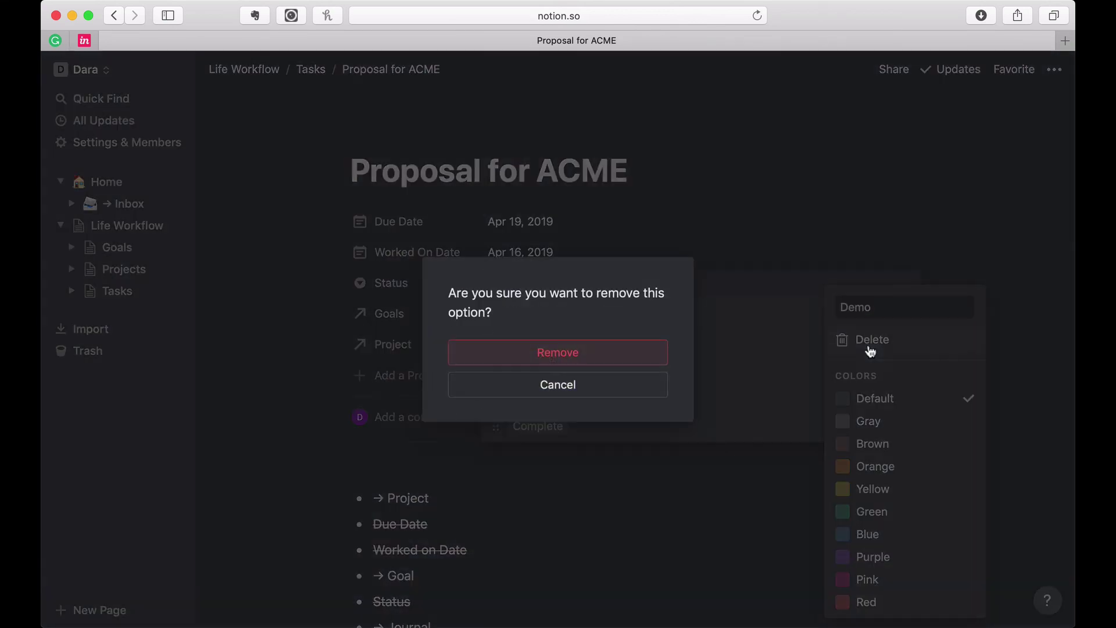
pyautogui.click(637, 360)
# Step: Apply strikethrough to the words Goal and Project in the arrow bullet list
pyautogui.click(631, 521)
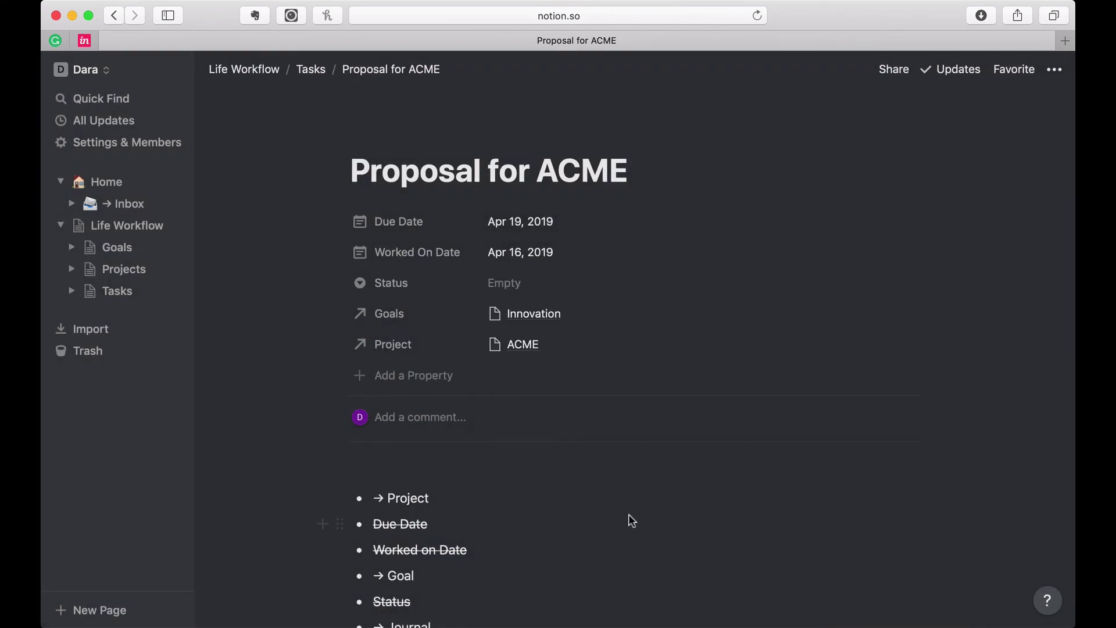
pyautogui.scroll(-5, 531, 360)
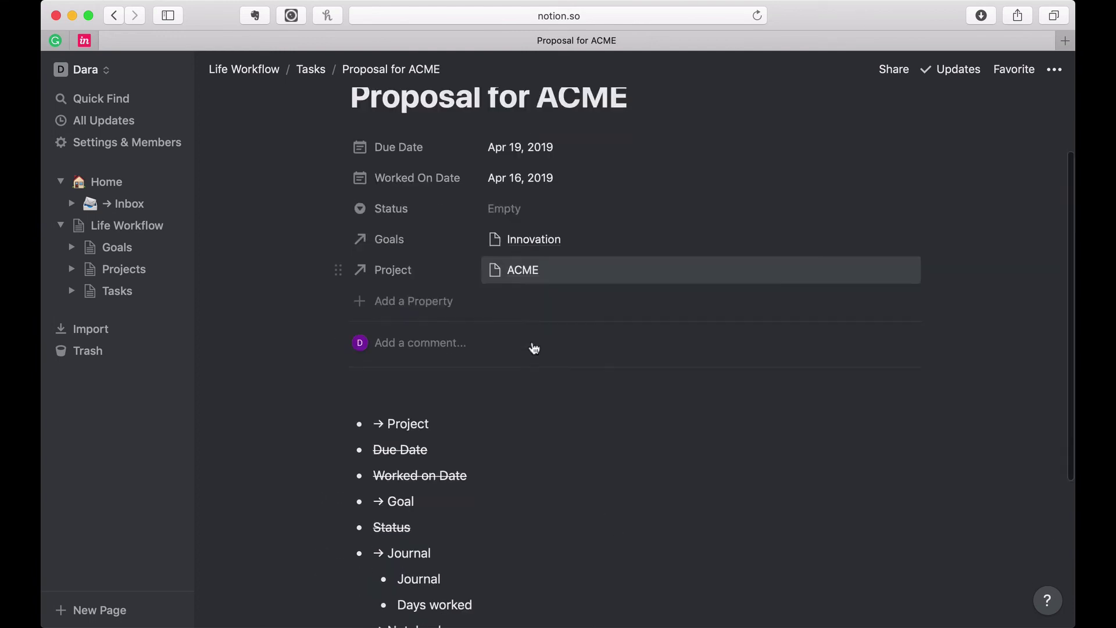
pyautogui.scroll(-3, 534, 349)
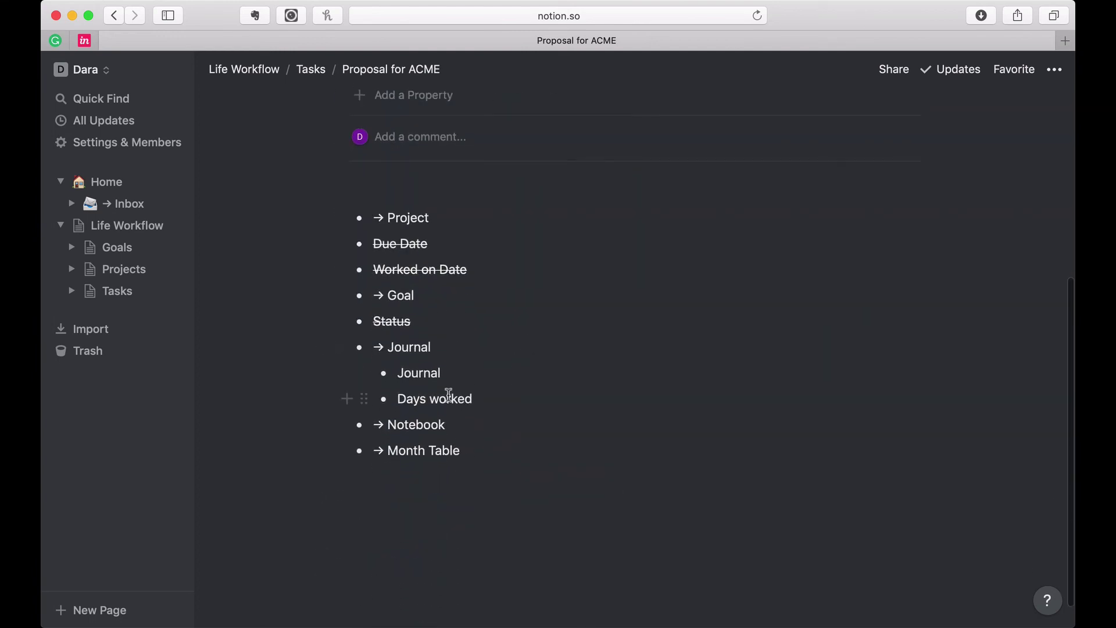
pyautogui.moveTo(422, 296); pyautogui.dragTo(387, 296)
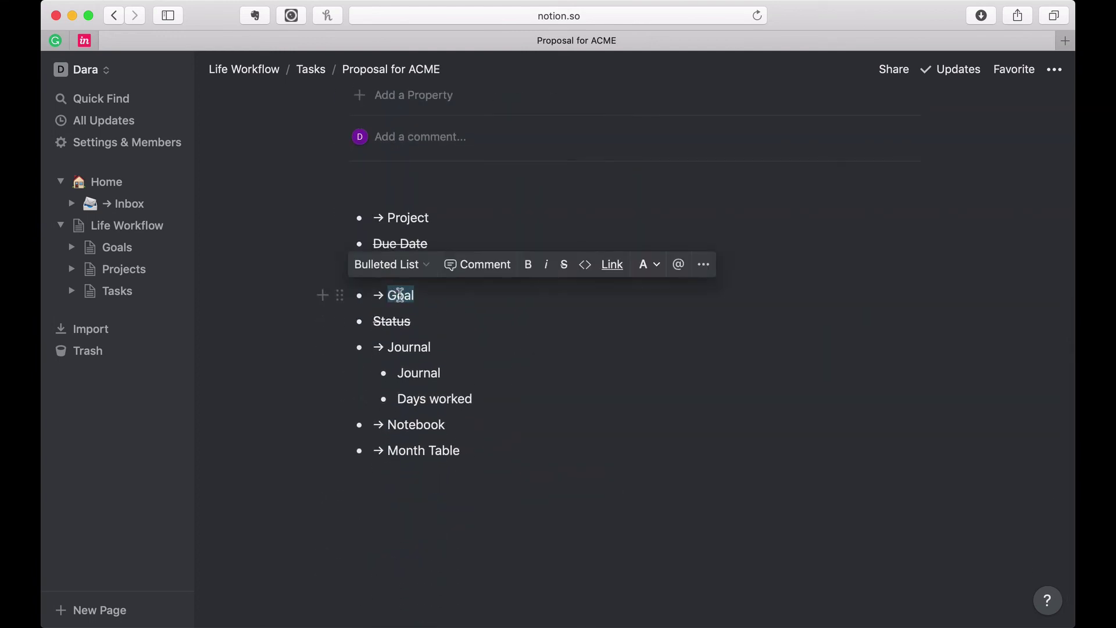
pyautogui.click(563, 265)
pyautogui.moveTo(429, 219); pyautogui.dragTo(387, 221)
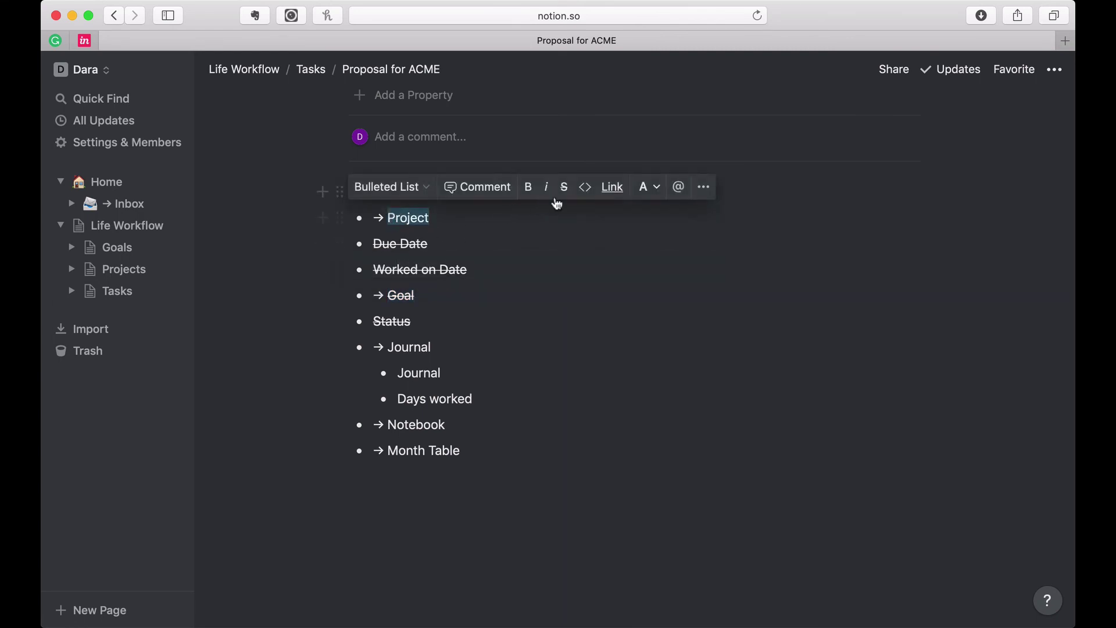
pyautogui.click(563, 189)
pyautogui.click(551, 269)
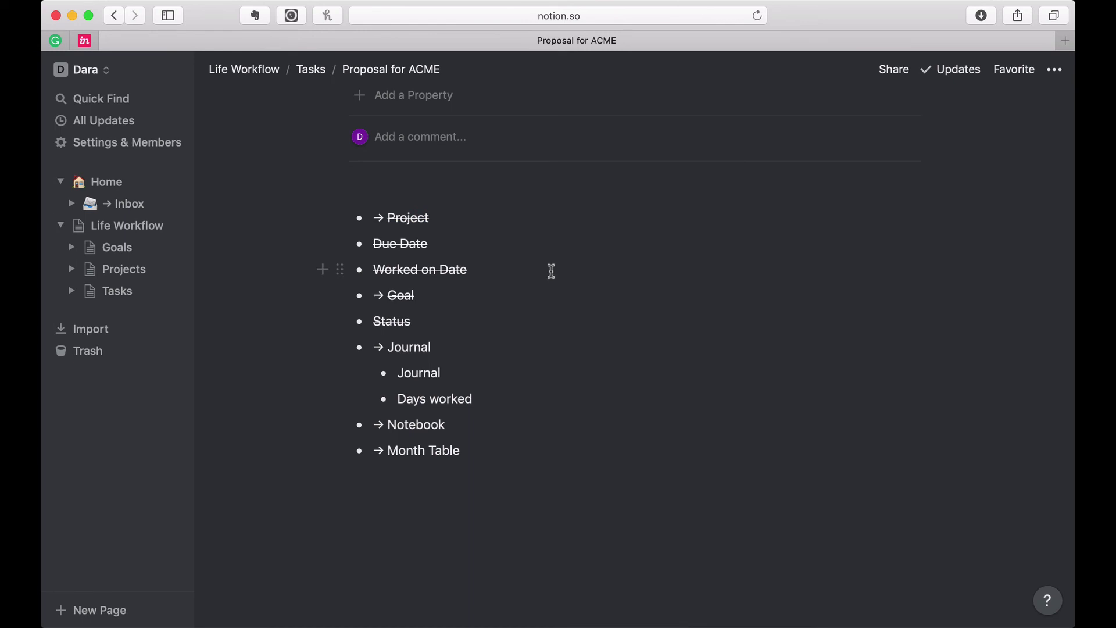
pyautogui.scroll(5, 550, 270)
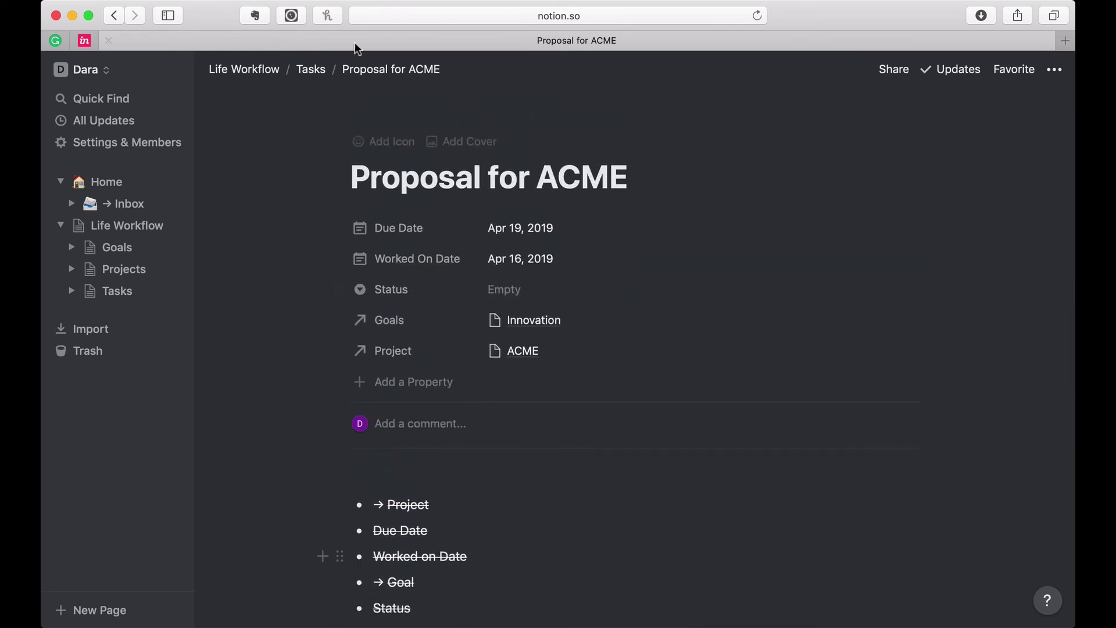
# Step: Return to the Tasks database table and look across its columns
pyautogui.click(311, 69)
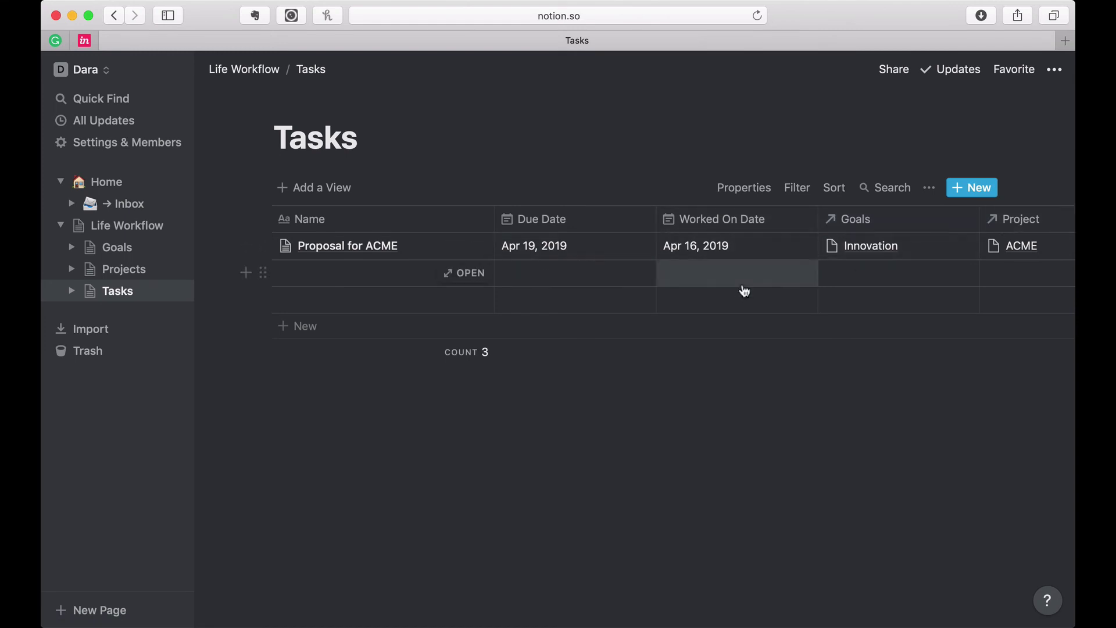
pyautogui.hscroll(10, 725, 373)
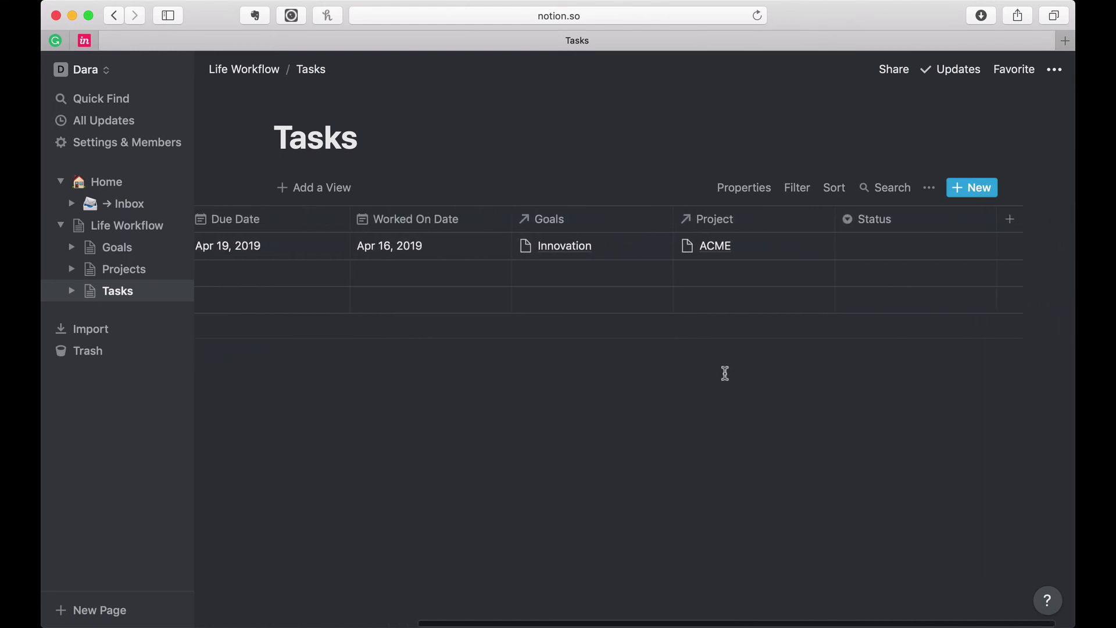
pyautogui.hscroll(-10, 725, 373)
pyautogui.hscroll(4, 720, 373)
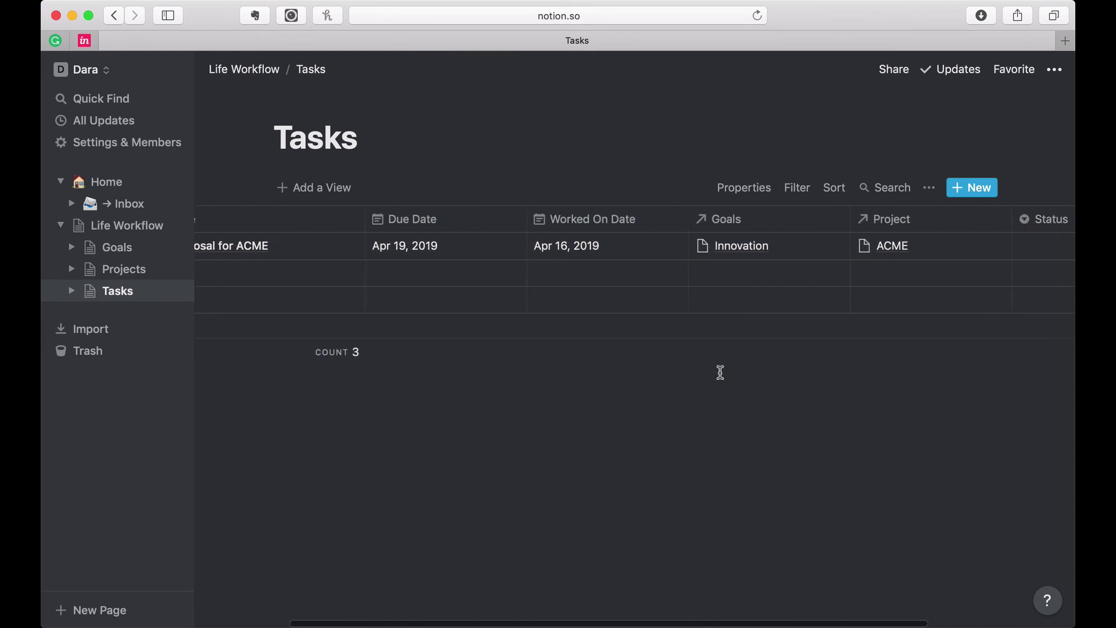
pyautogui.hscroll(-4, 720, 373)
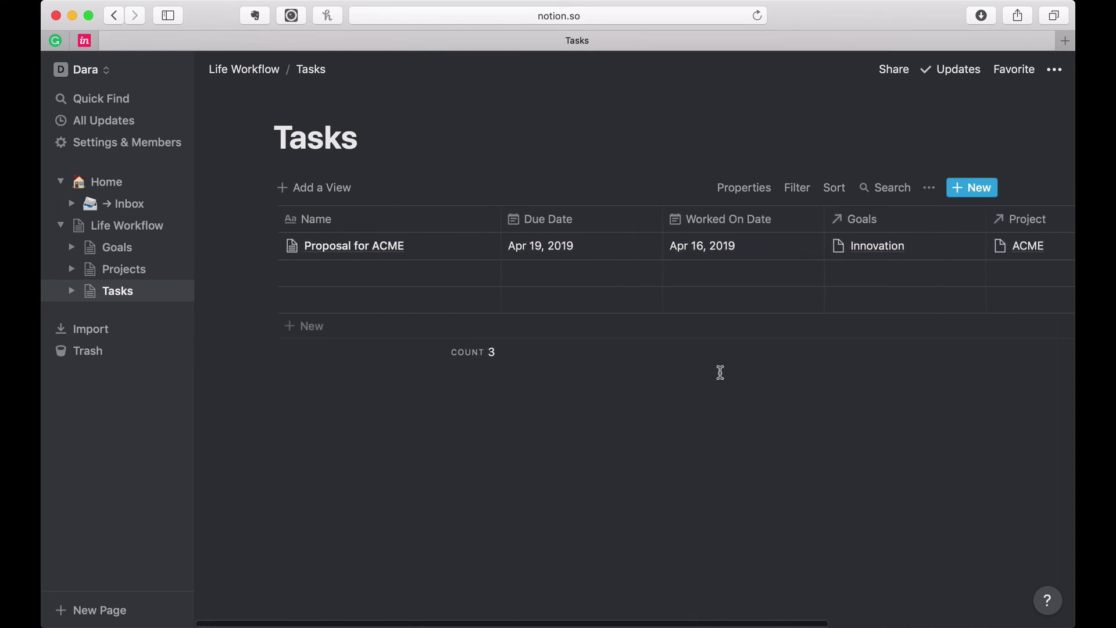
# Step: Add a filter rule: Status Is Not Complete
pyautogui.click(803, 192)
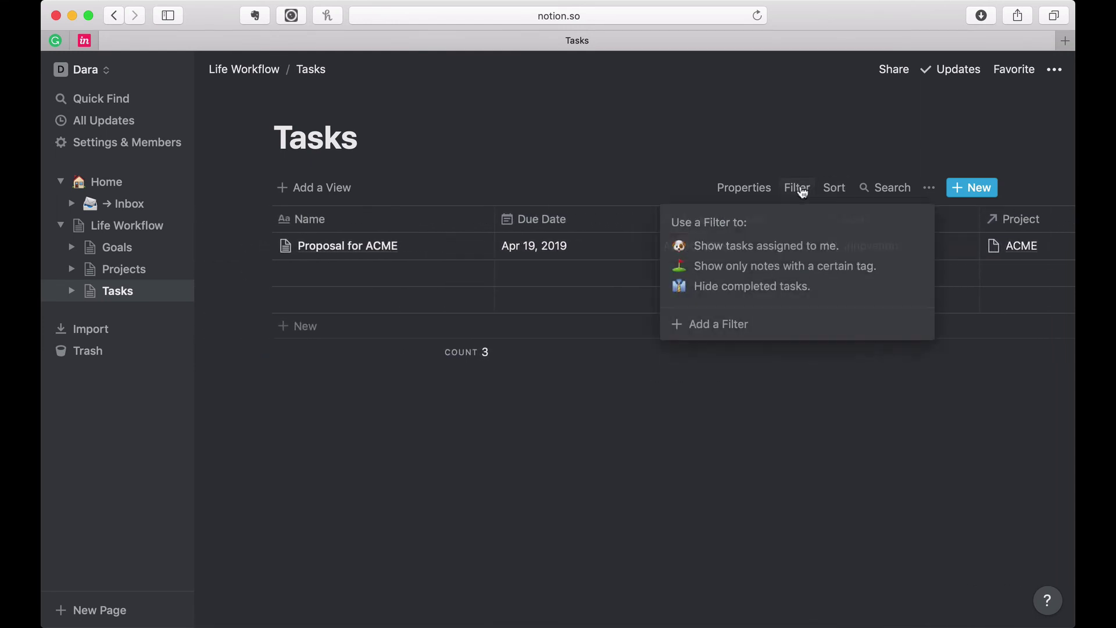
pyautogui.click(743, 325)
pyautogui.click(743, 225)
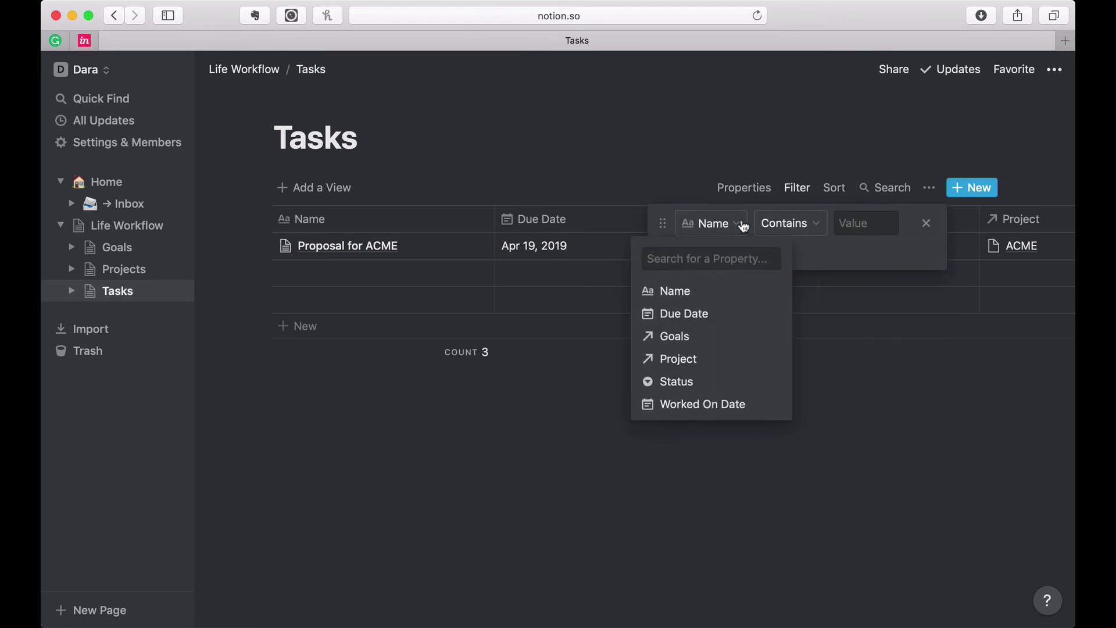
pyautogui.click(711, 382)
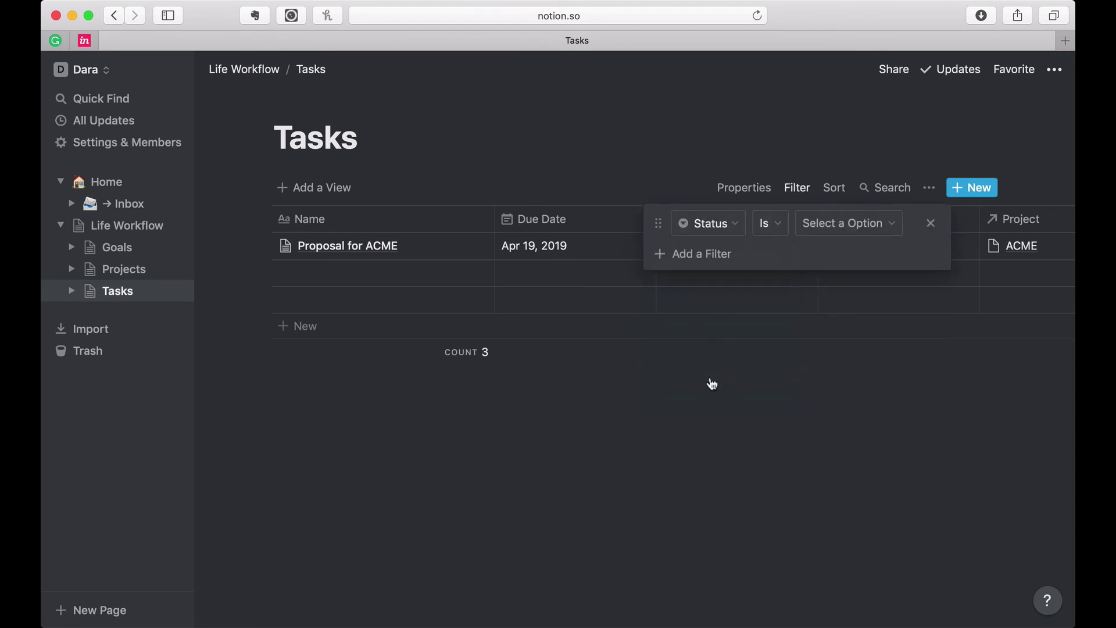
pyautogui.click(841, 226)
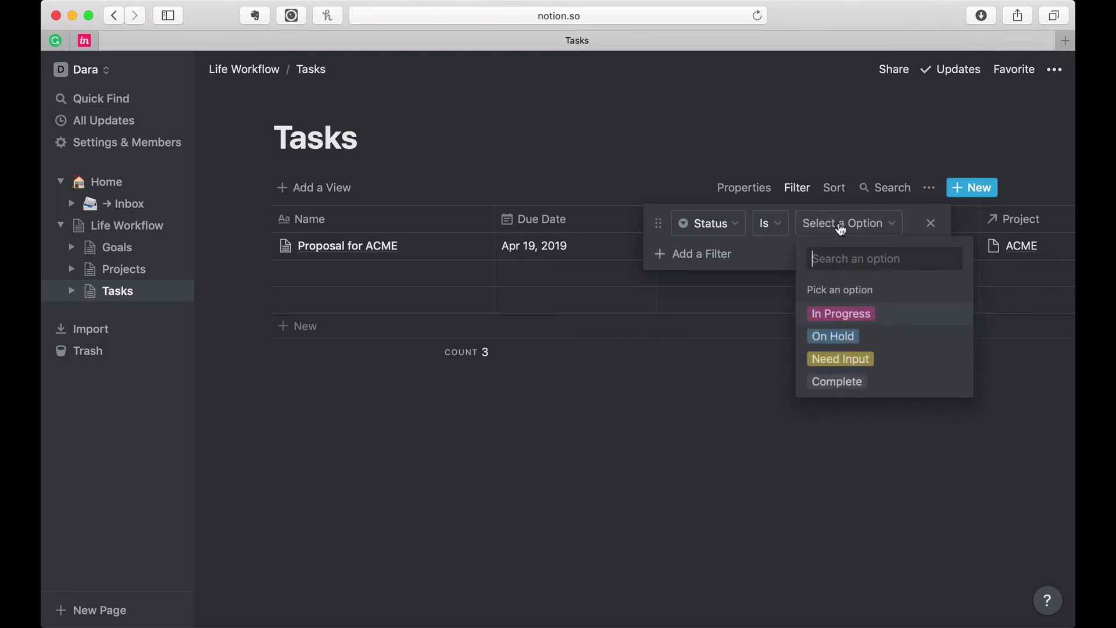
pyautogui.click(773, 225)
pyautogui.click(772, 225)
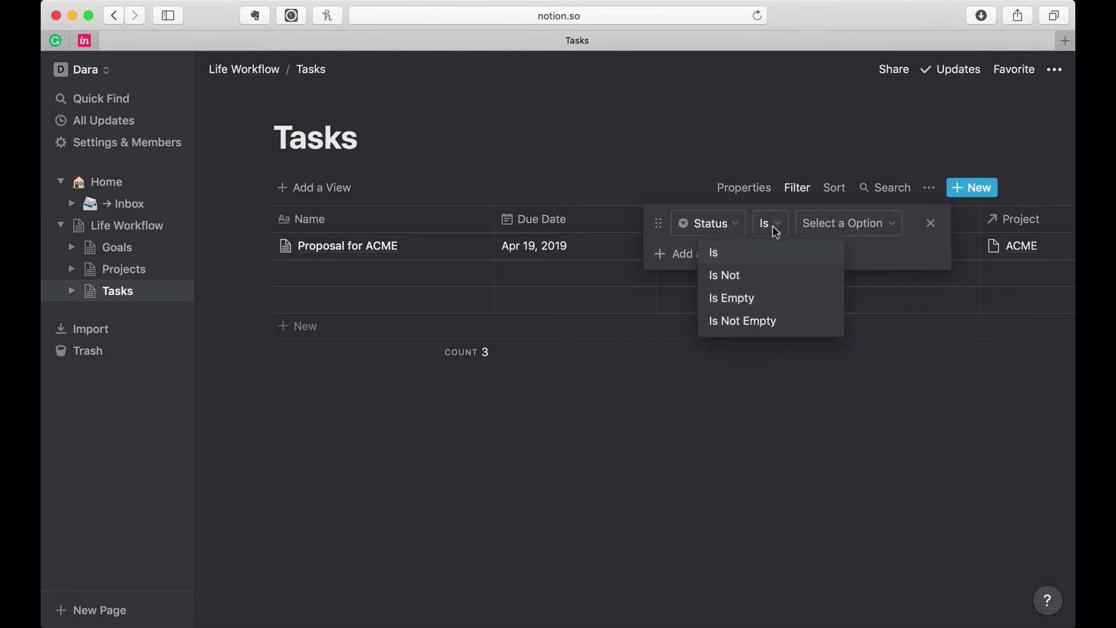
pyautogui.click(765, 283)
pyautogui.click(855, 224)
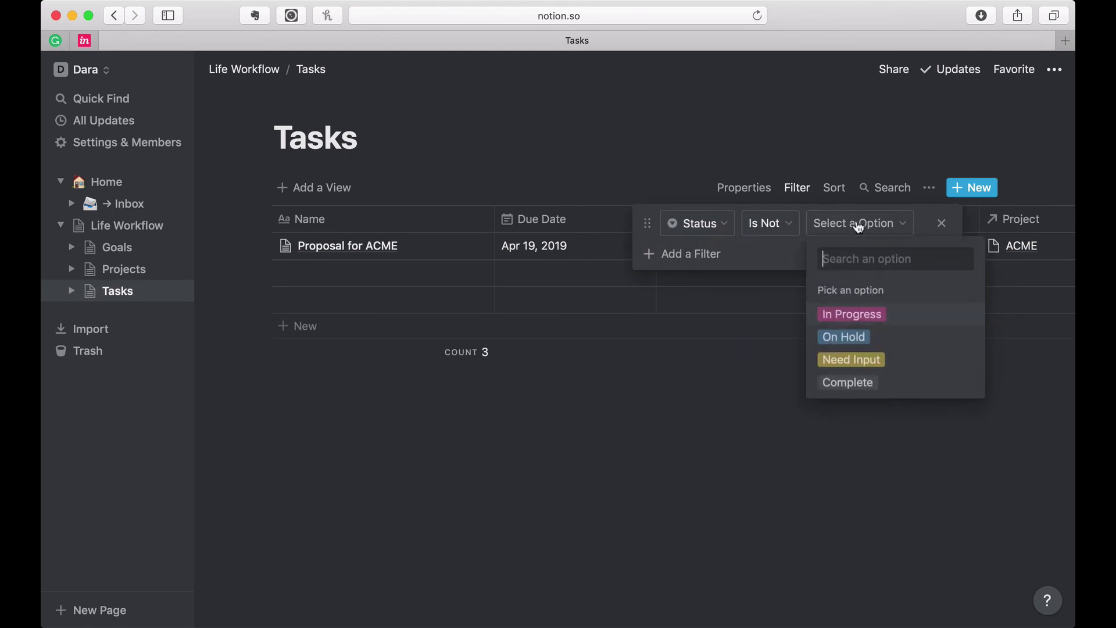
pyautogui.click(860, 385)
pyautogui.click(858, 386)
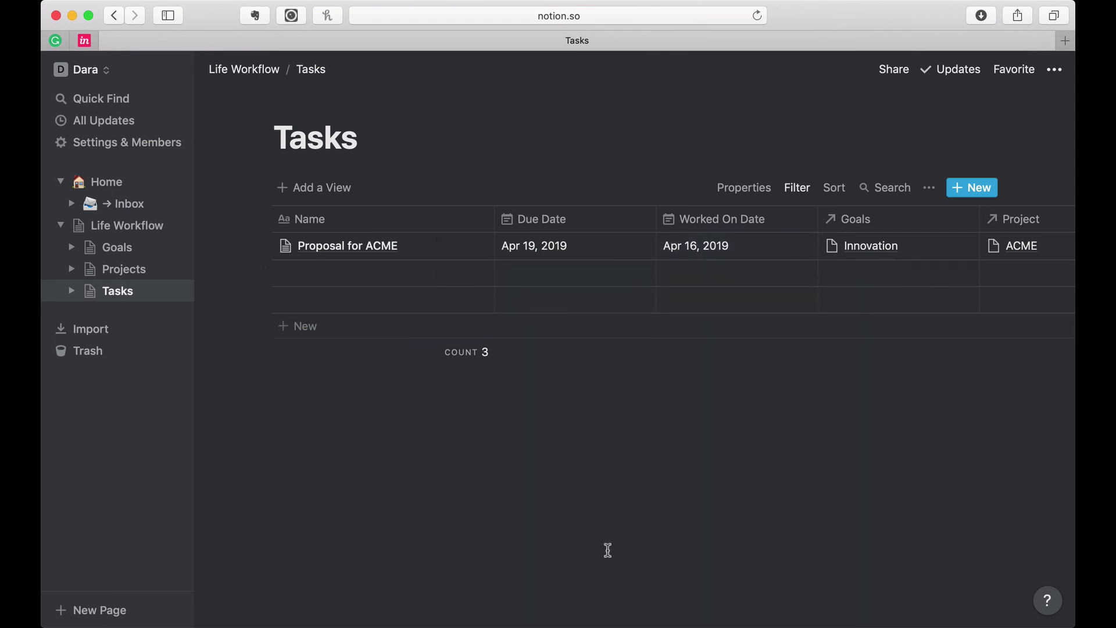
# Step: Pick 14 in Proposal for ACME's Worked On Date picker, making it Apr 14, 2019
pyautogui.click(572, 247)
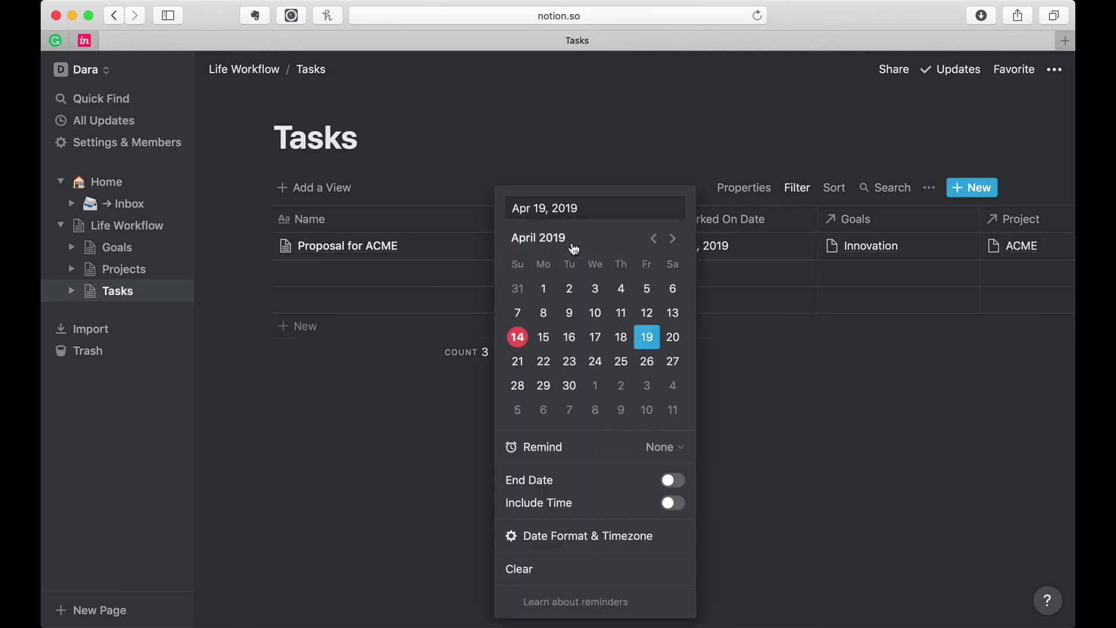
pyautogui.click(548, 147)
pyautogui.click(700, 255)
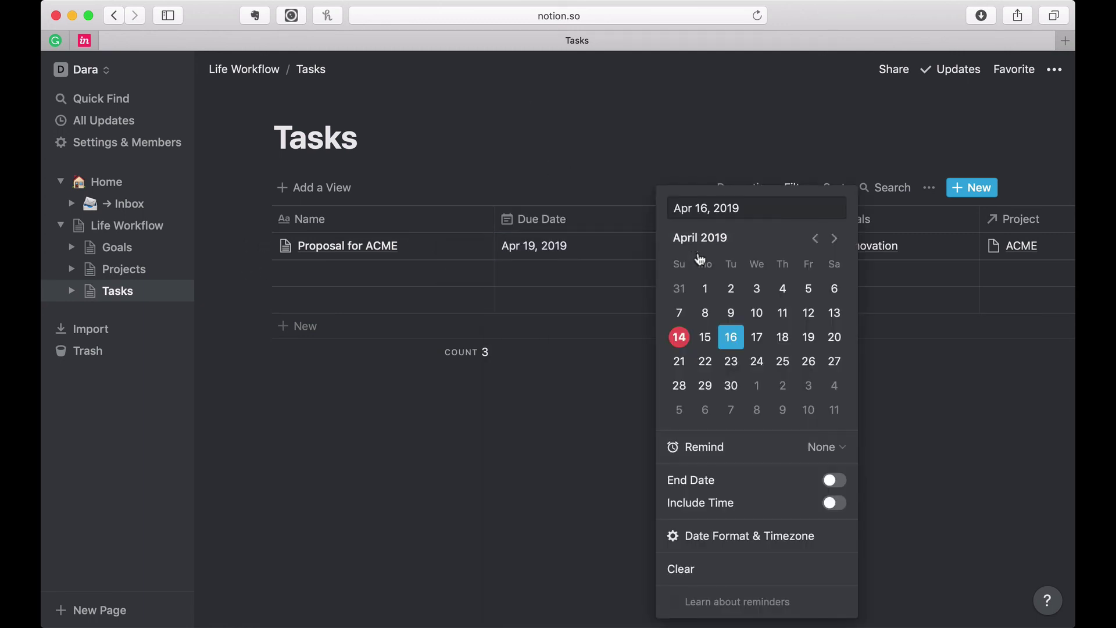
pyautogui.click(683, 343)
pyautogui.click(612, 410)
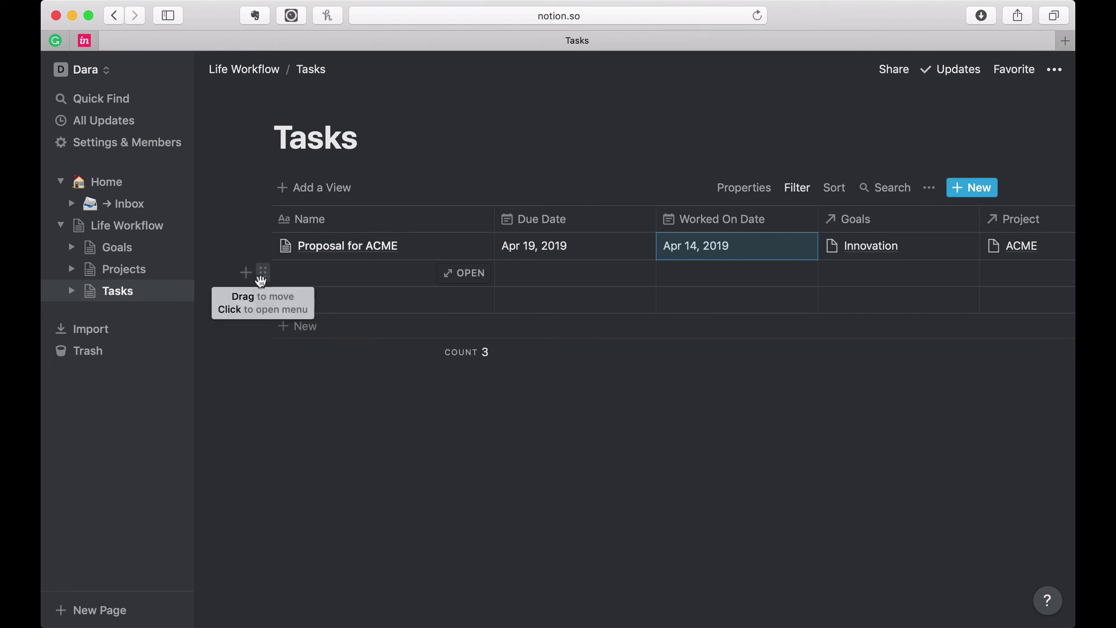
# Step: Expand Projects in the sidebar and open its nested Projects database full-page
pyautogui.click(130, 268)
pyautogui.scroll(-5, 242, 390)
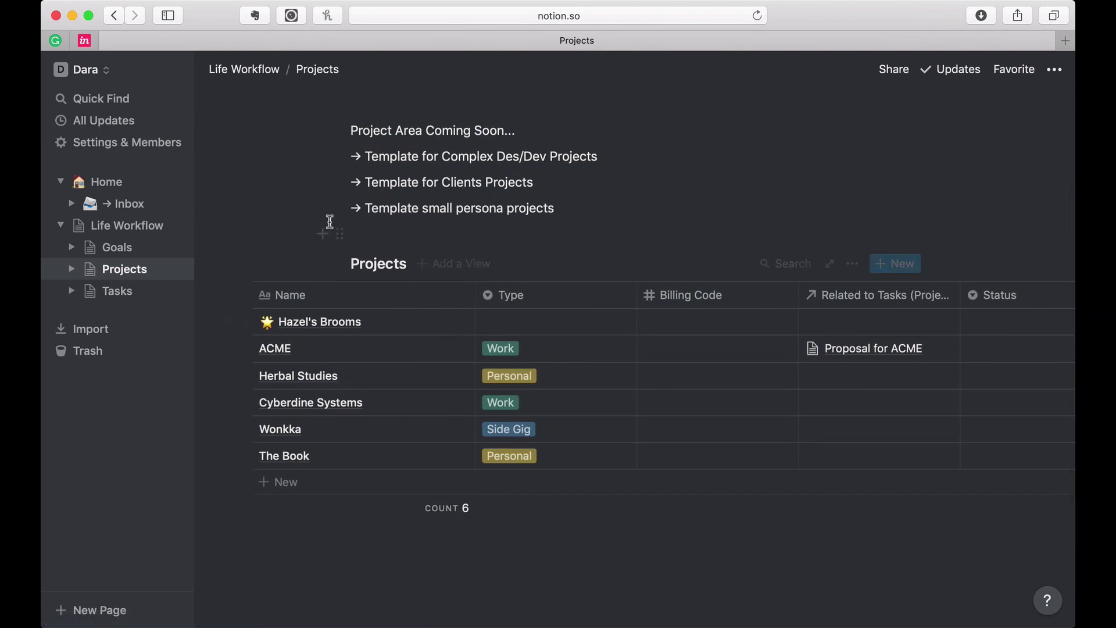
pyautogui.hscroll(-3, 300, 299)
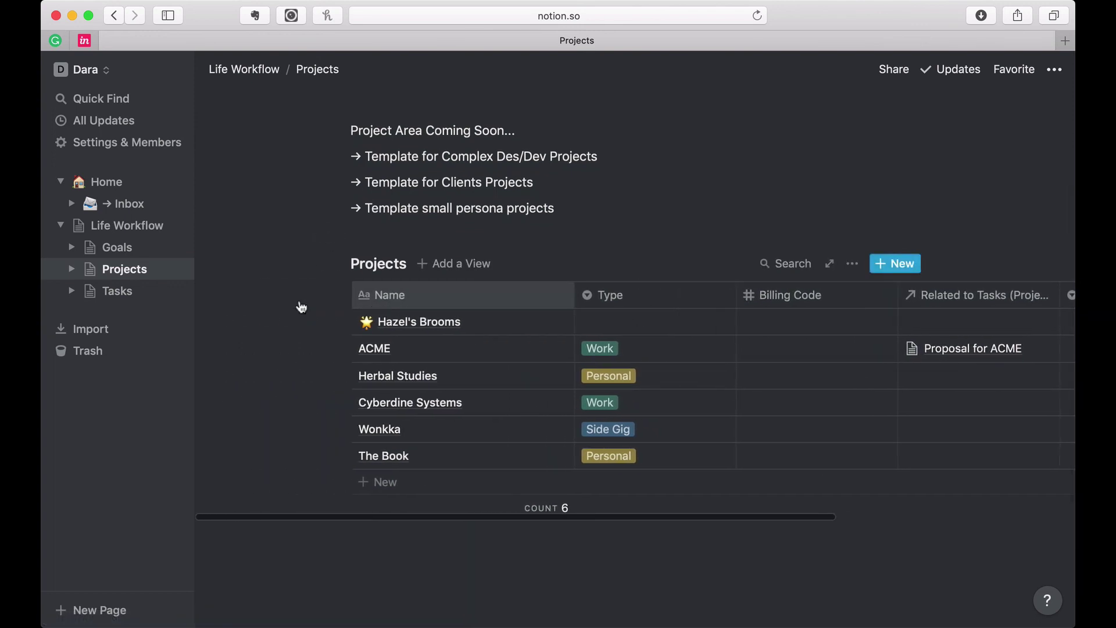
pyautogui.click(71, 270)
pyautogui.click(122, 296)
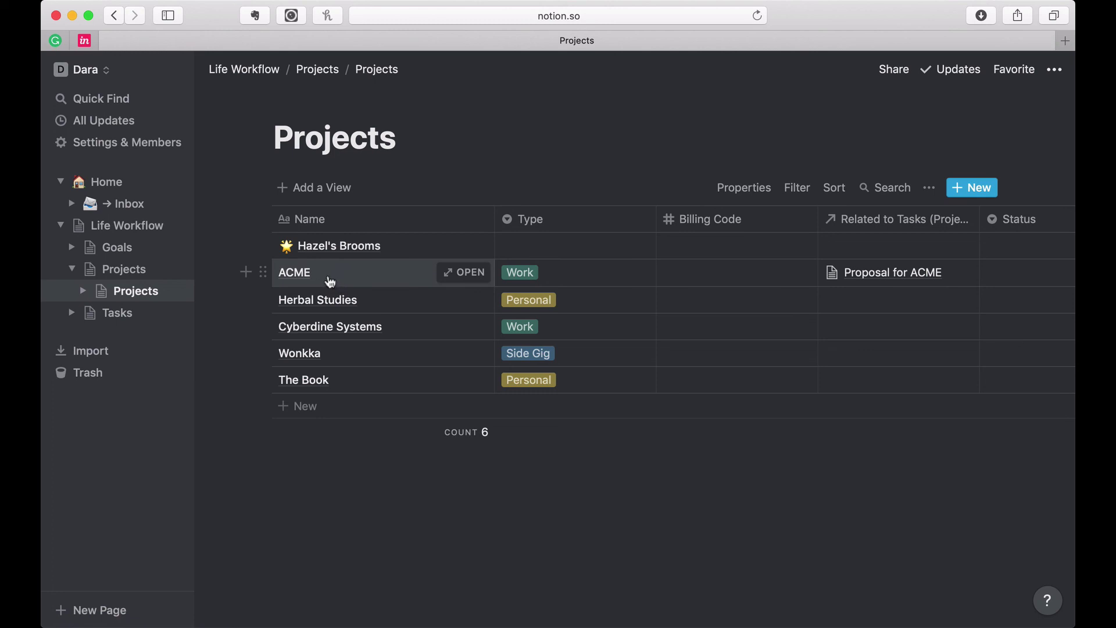
# Step: On the Goals page, rename the 'Related to Tasks' column to 'Tasks'
pyautogui.click(75, 271)
pyautogui.click(113, 248)
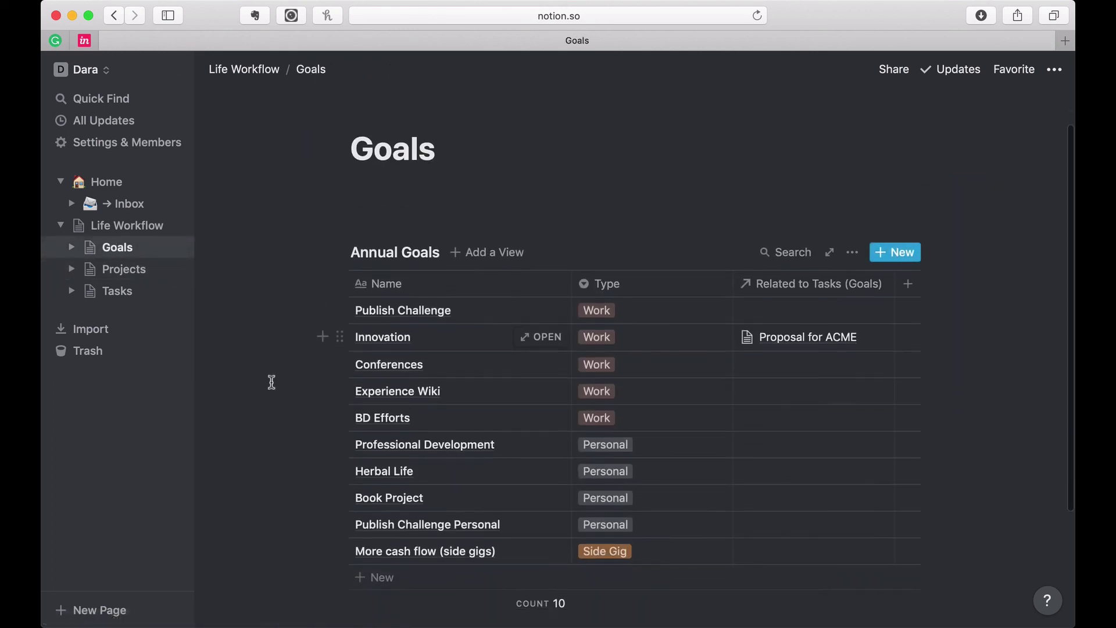
pyautogui.scroll(-1, 338, 349)
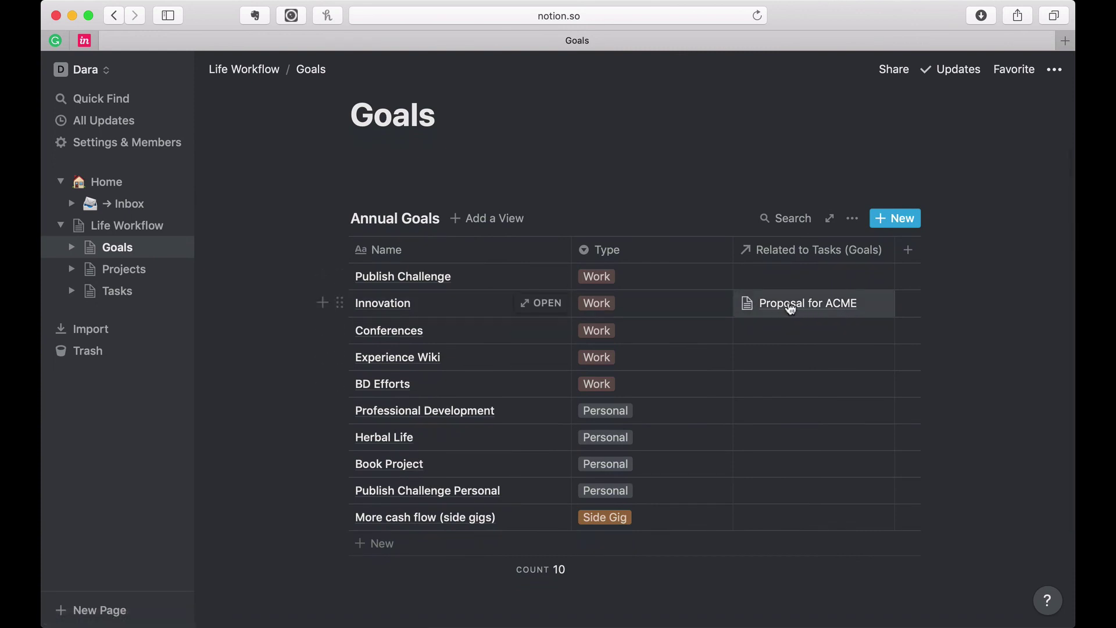
pyautogui.click(805, 251)
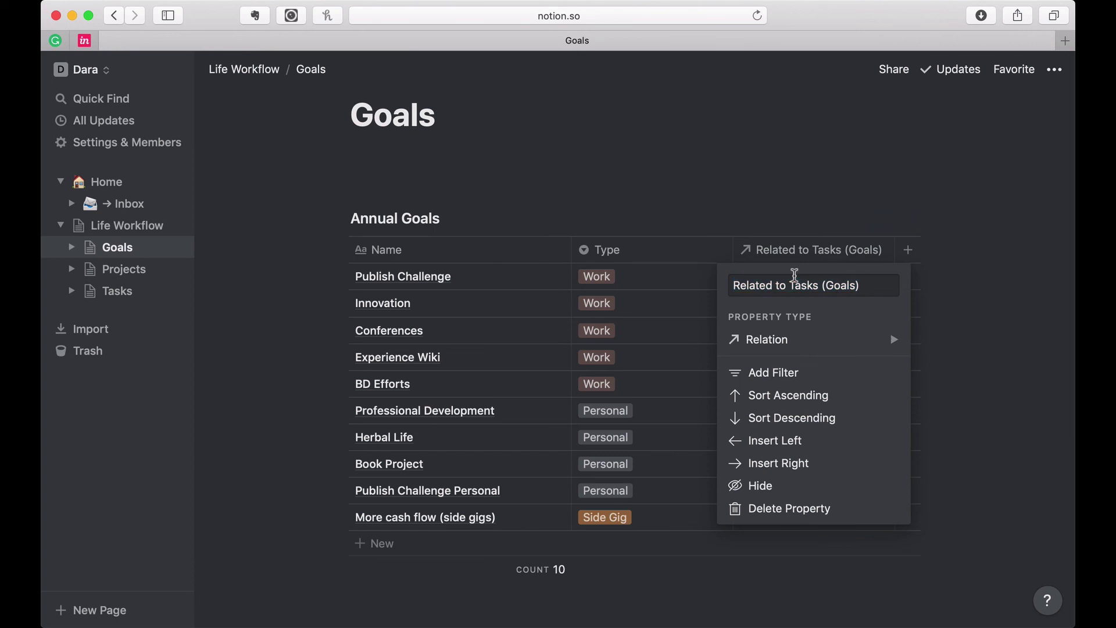
pyautogui.moveTo(790, 287)
pyautogui.mouseDown()
pyautogui.moveTo(708, 280)
pyautogui.moveTo(811, 285)
pyautogui.mouseUp()
pyautogui.press('BackSpace')
pyautogui.press('BackSpace')
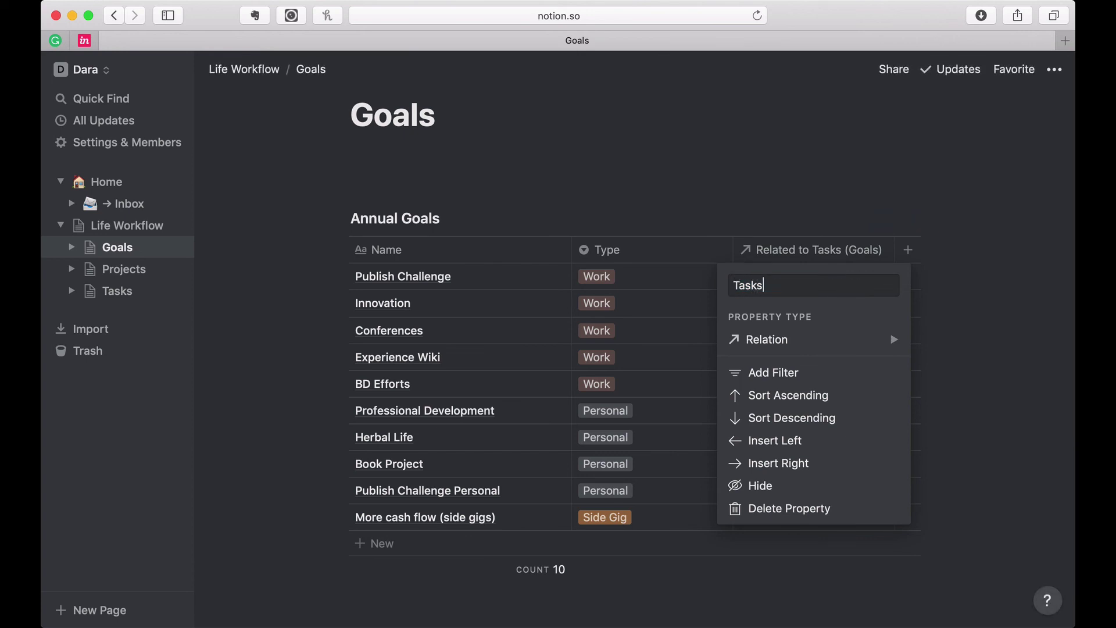
pyautogui.press('Return')
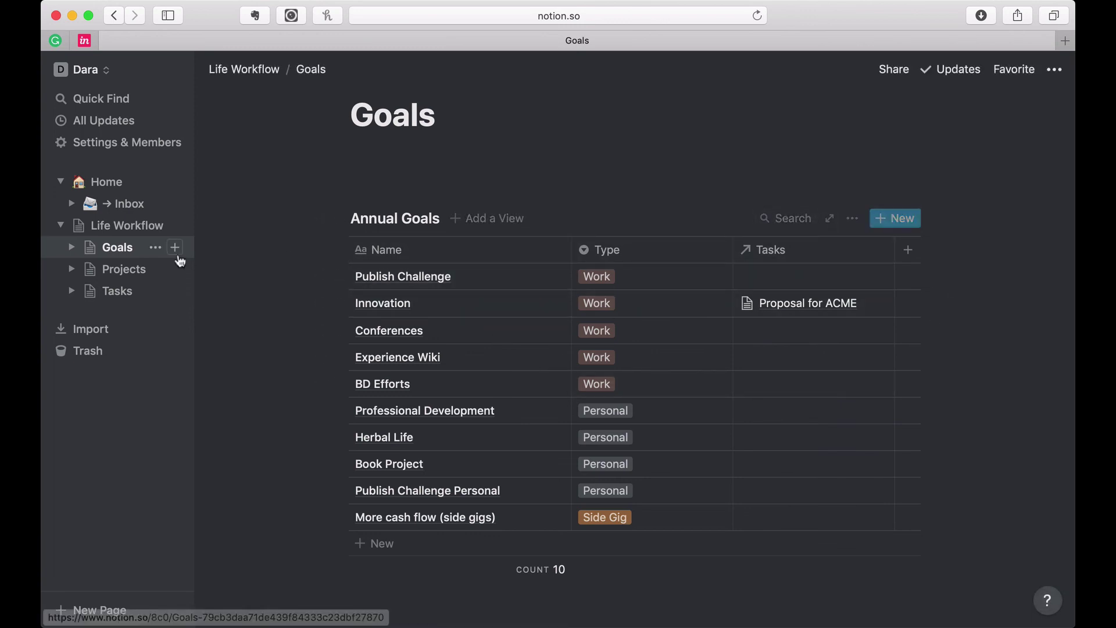
# Step: On the Projects page, rename the 'Related to Tasks' column to 'Tasks'
pyautogui.click(126, 274)
pyautogui.scroll(-3, 523, 349)
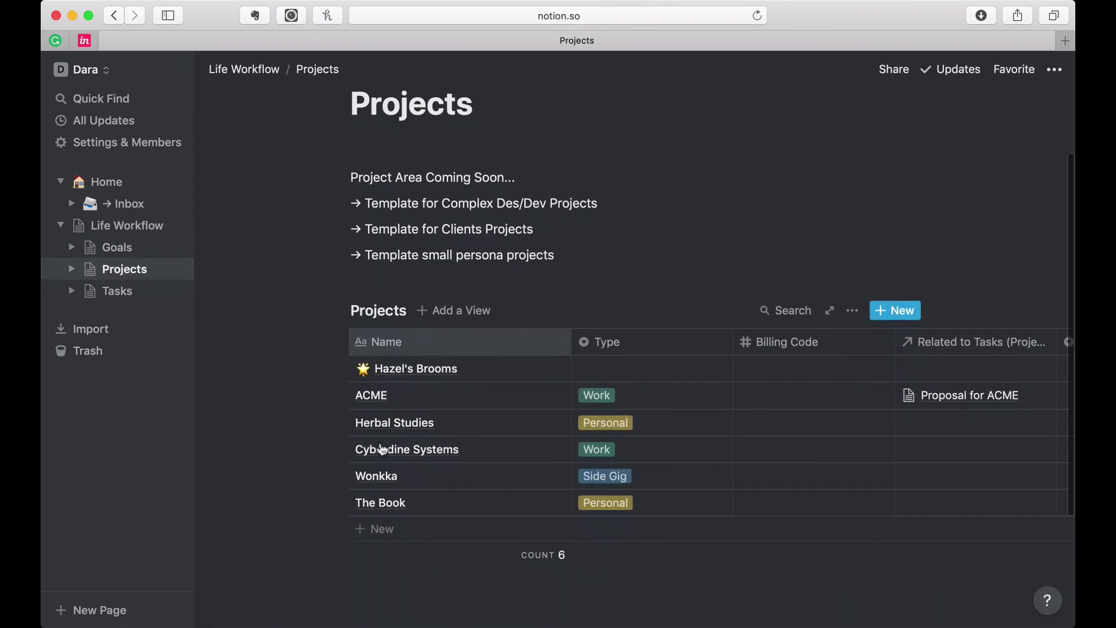
pyautogui.click(803, 342)
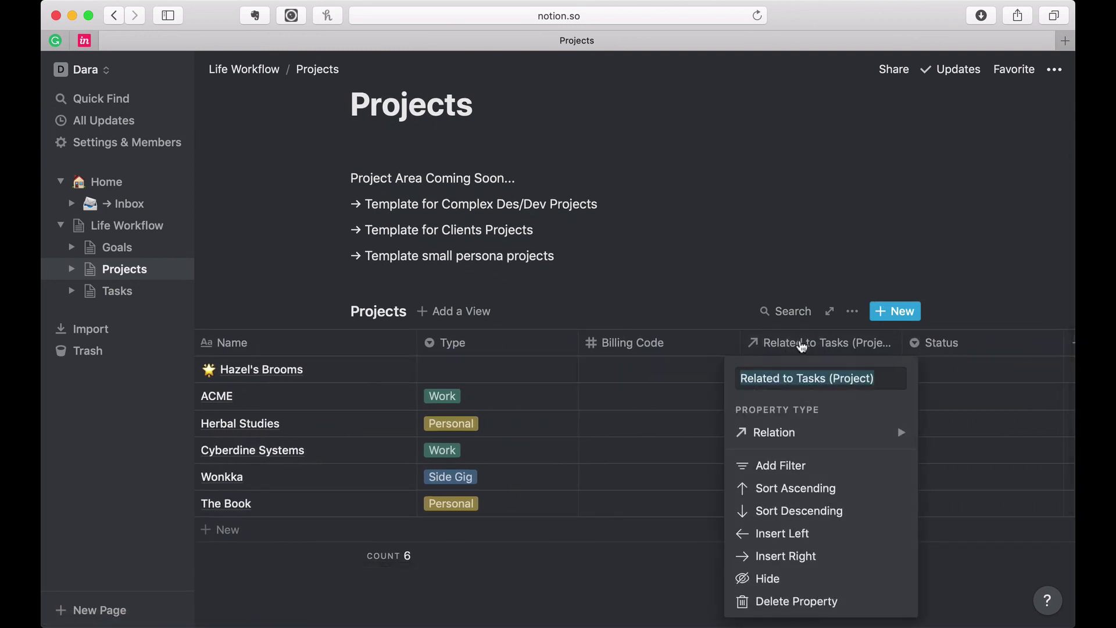
pyautogui.moveTo(796, 379); pyautogui.dragTo(852, 376)
pyautogui.press('BackSpace')
pyautogui.press('BackSpace')
pyautogui.click(811, 277)
pyautogui.hscroll(5, 843, 441)
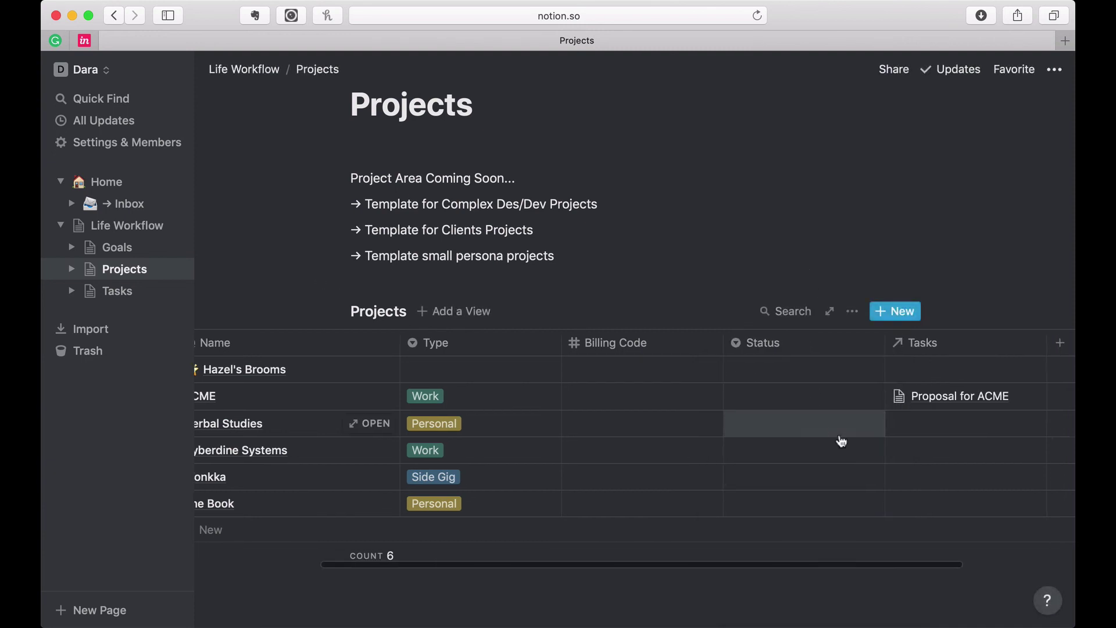
pyautogui.moveTo(773, 347); pyautogui.dragTo(779, 371)
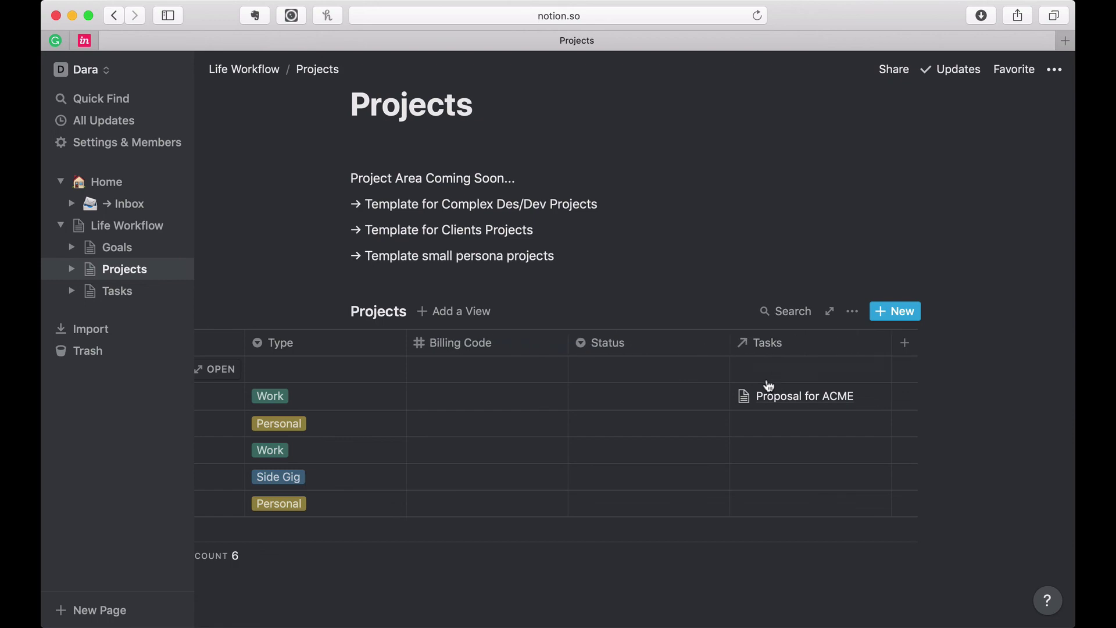
pyautogui.hscroll(-10, 690, 304)
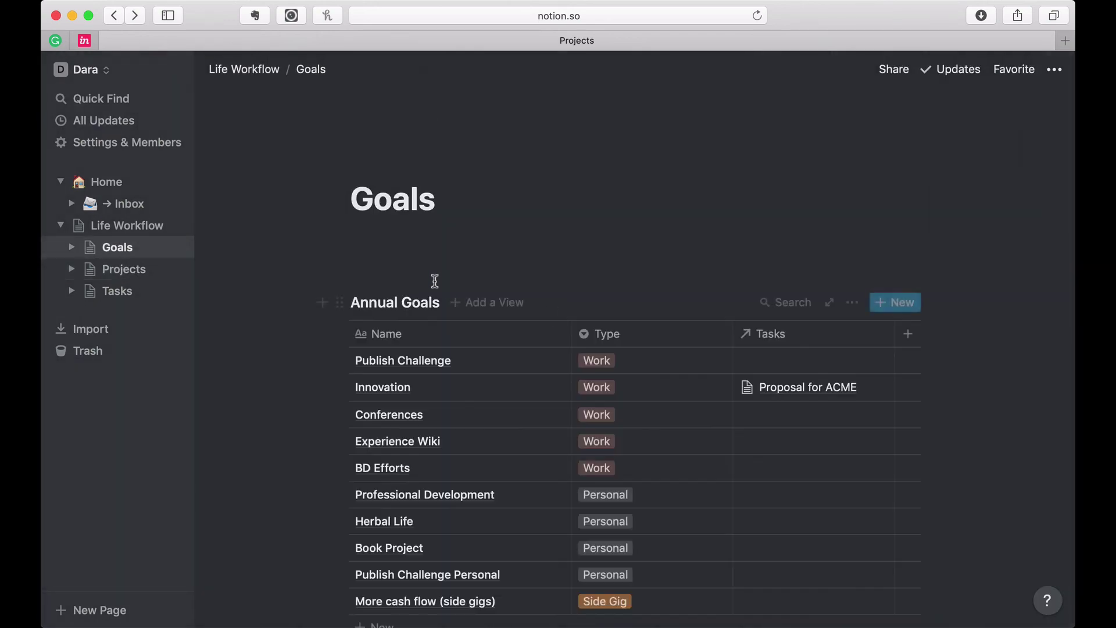
# Step: Tick the Task Stream item in the Life Workflow checklist
pyautogui.click(128, 231)
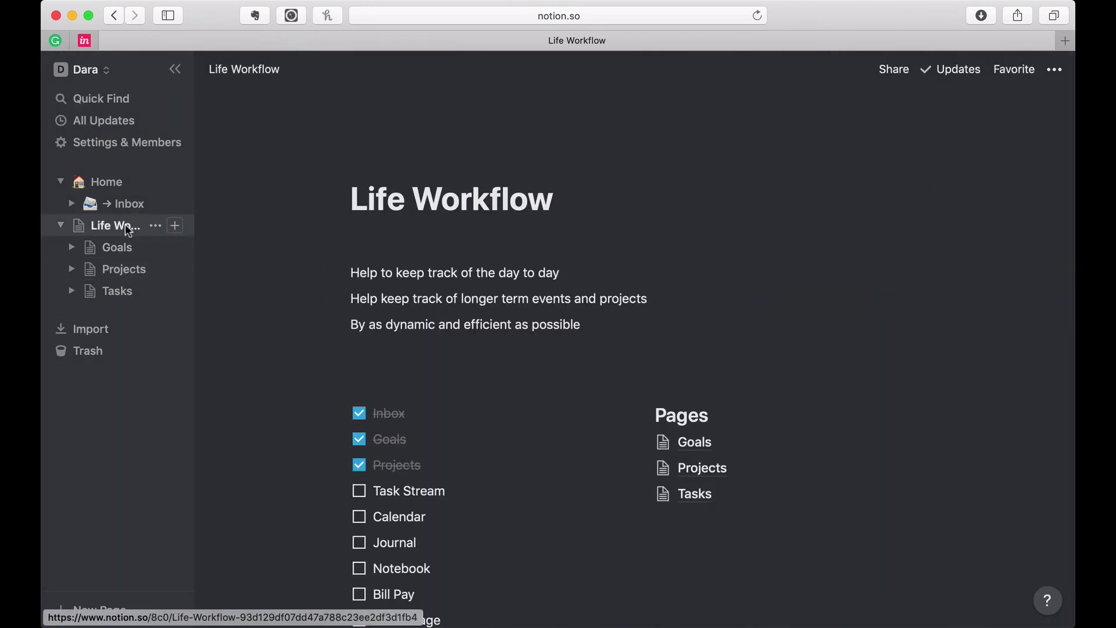
pyautogui.click(360, 495)
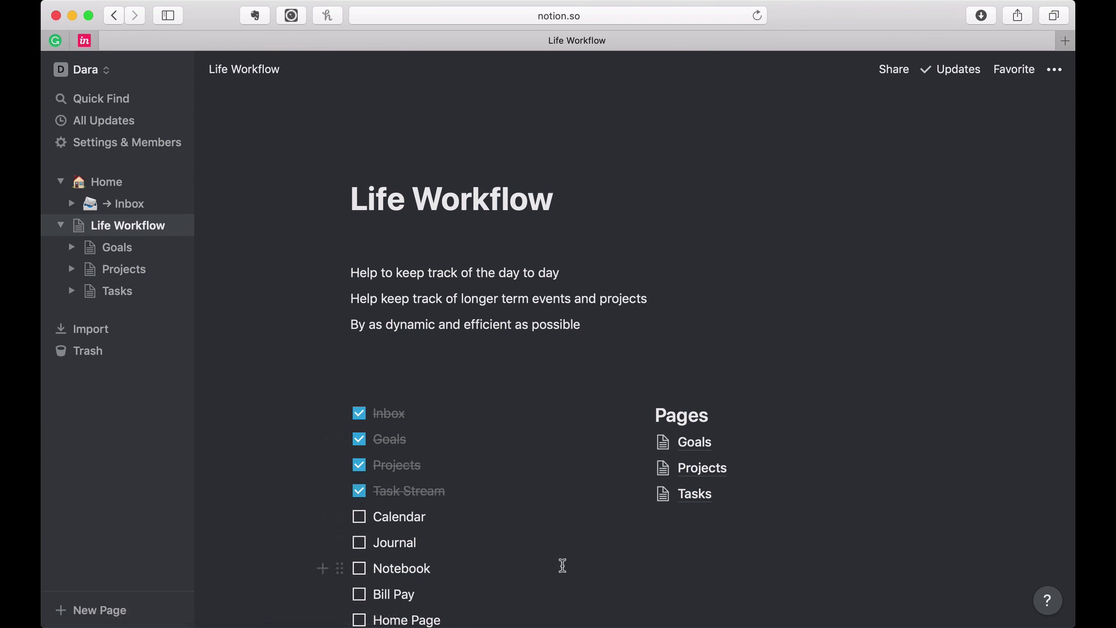